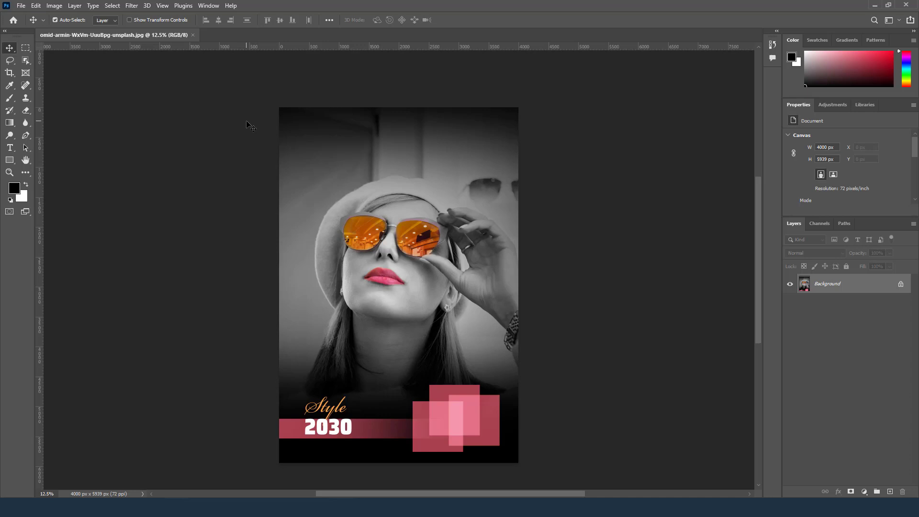
# Open the colour portrait JPG of the woman in orange sunglasses from Downloads.
pyautogui.click(21, 5)
pyautogui.click(32, 24)
pyautogui.doubleClick(127, 89)
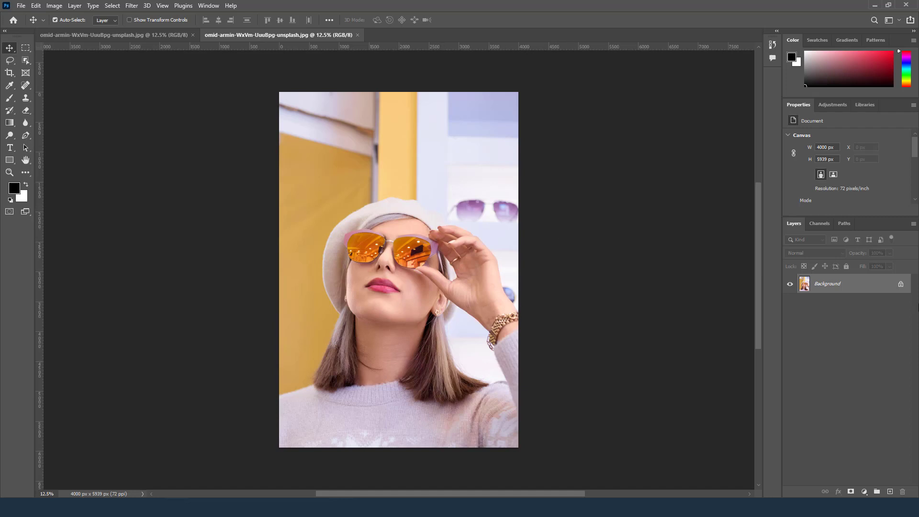
# Unlock Background into Layer 0, then Free Transform it to about 116% and shift it up.
pyautogui.click(901, 286)
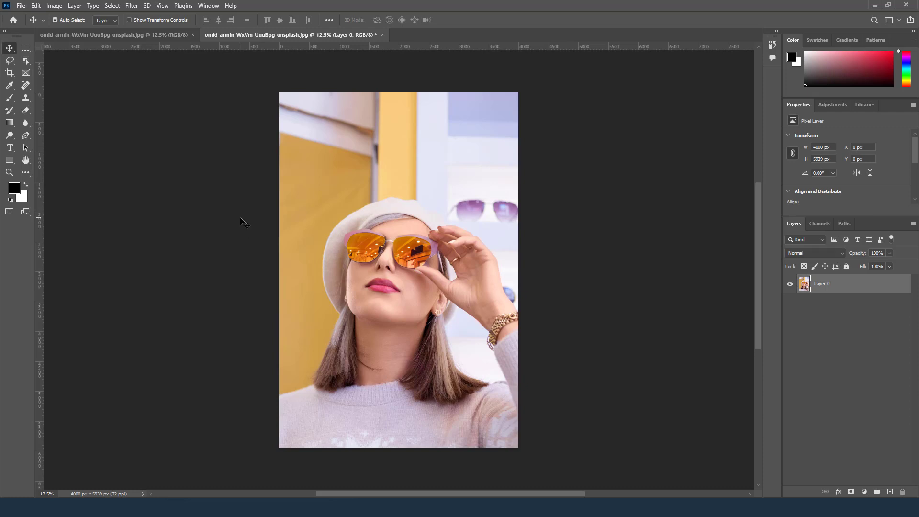
pyautogui.click(37, 6)
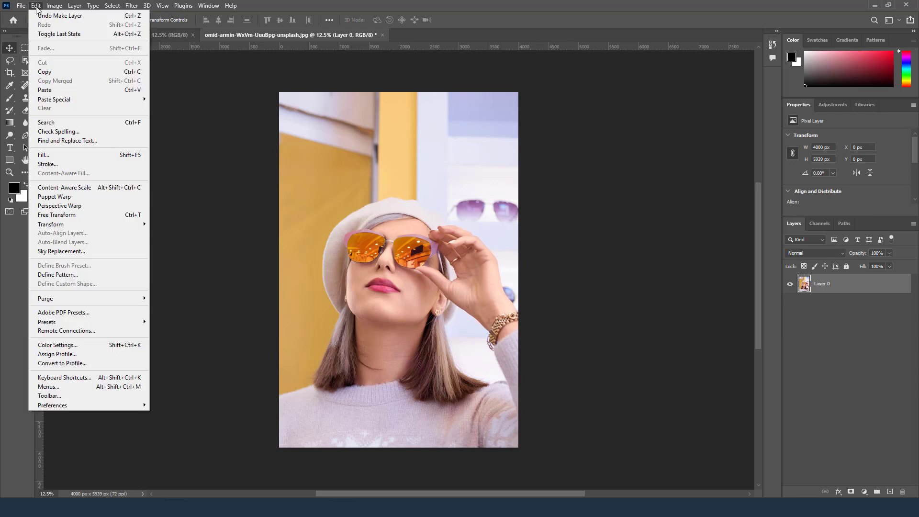
pyautogui.click(86, 215)
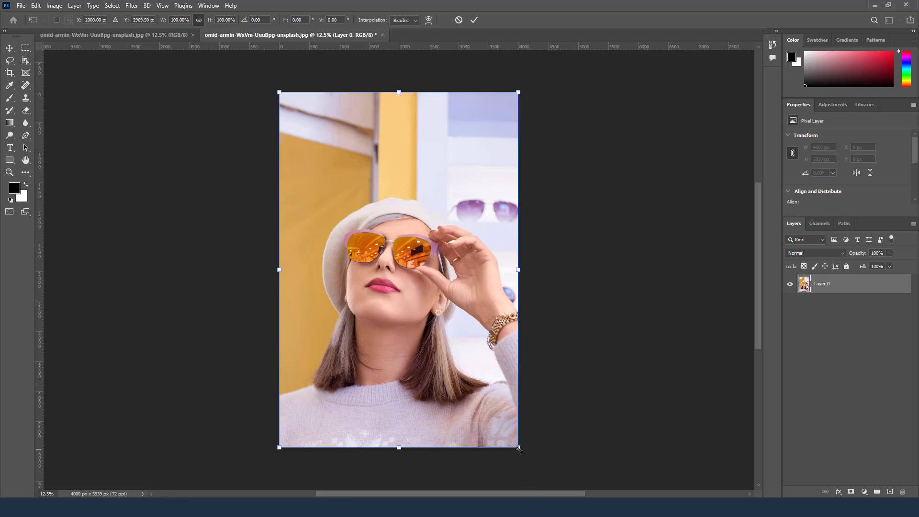
pyautogui.moveTo(519, 448); pyautogui.dragTo(557, 485)
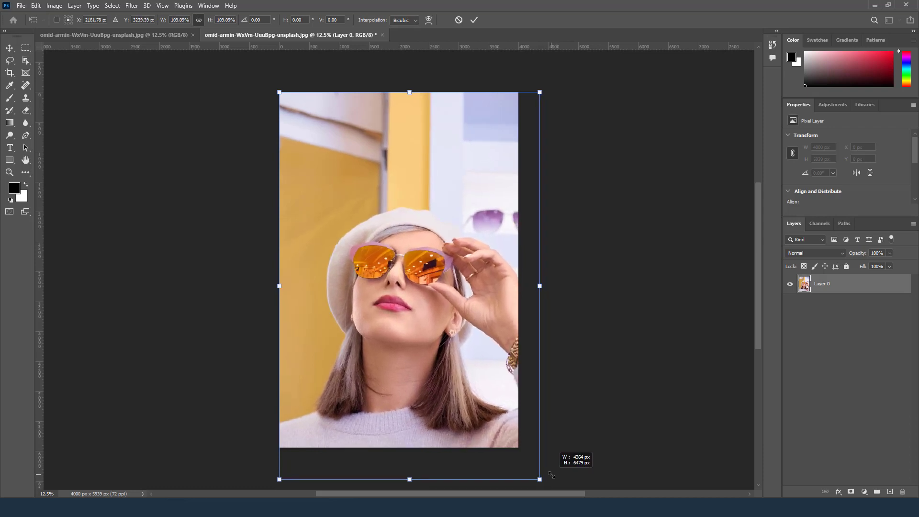
pyautogui.moveTo(557, 485); pyautogui.dragTo(550, 477)
pyautogui.moveTo(448, 350); pyautogui.dragTo(441, 328)
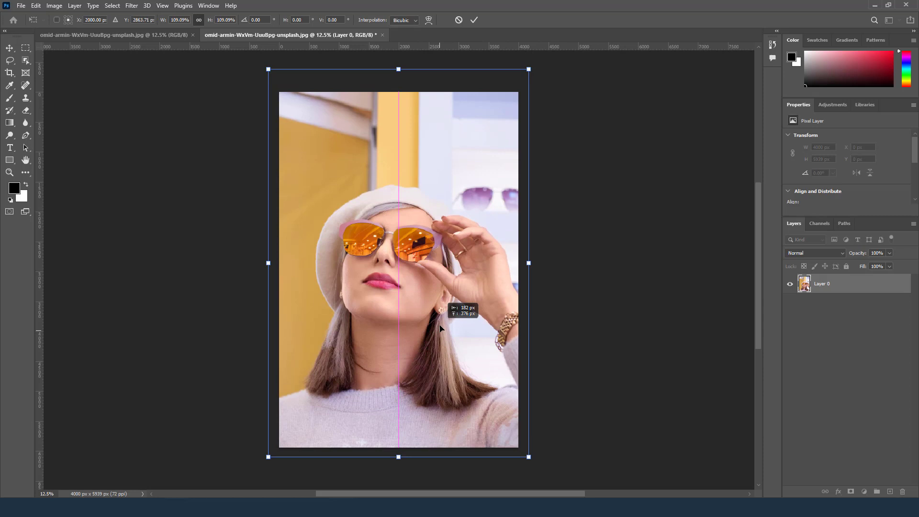
pyautogui.moveTo(268, 69); pyautogui.dragTo(242, 44)
pyautogui.moveTo(414, 246); pyautogui.dragTo(425, 240)
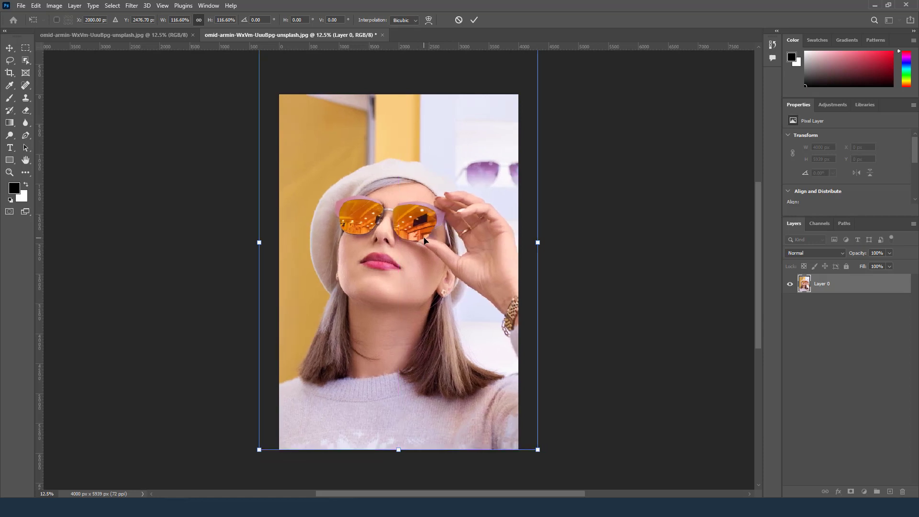
pyautogui.click(474, 20)
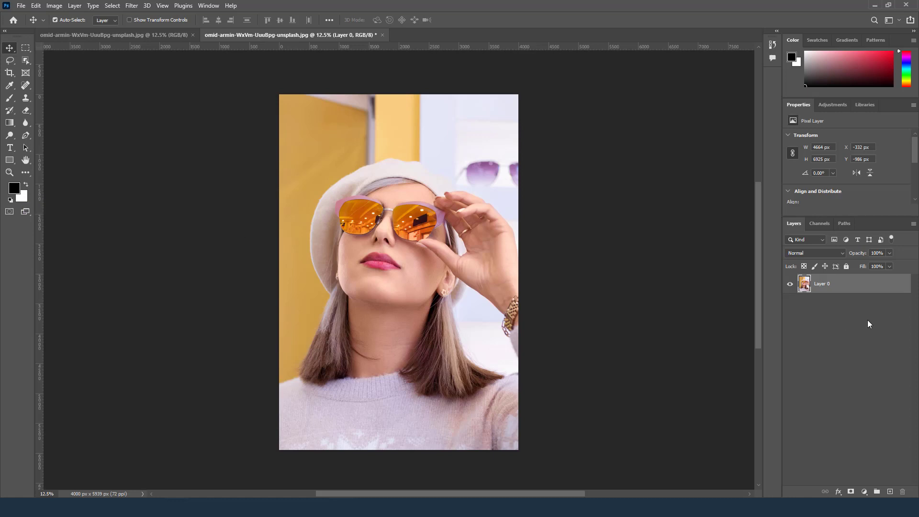
# Add a black-to-white Gradient Map adjustment layer and target its layer mask.
pyautogui.click(866, 493)
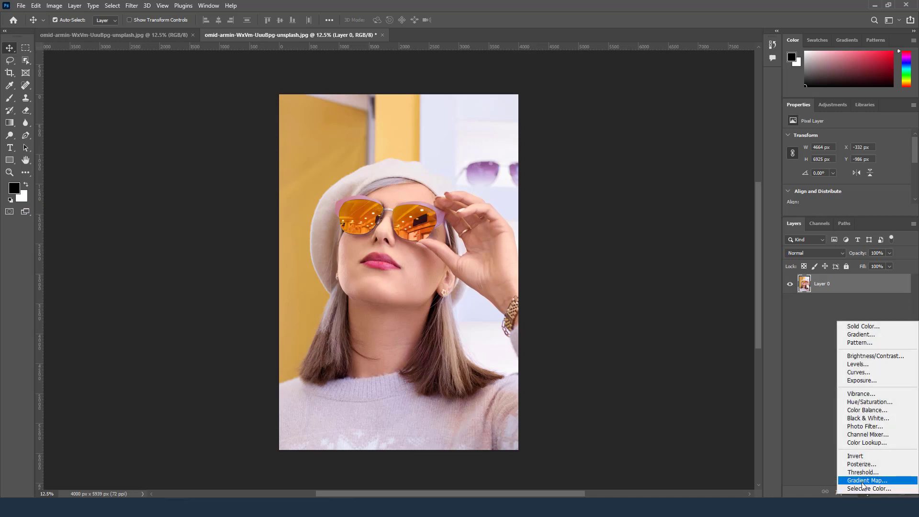
pyautogui.click(863, 481)
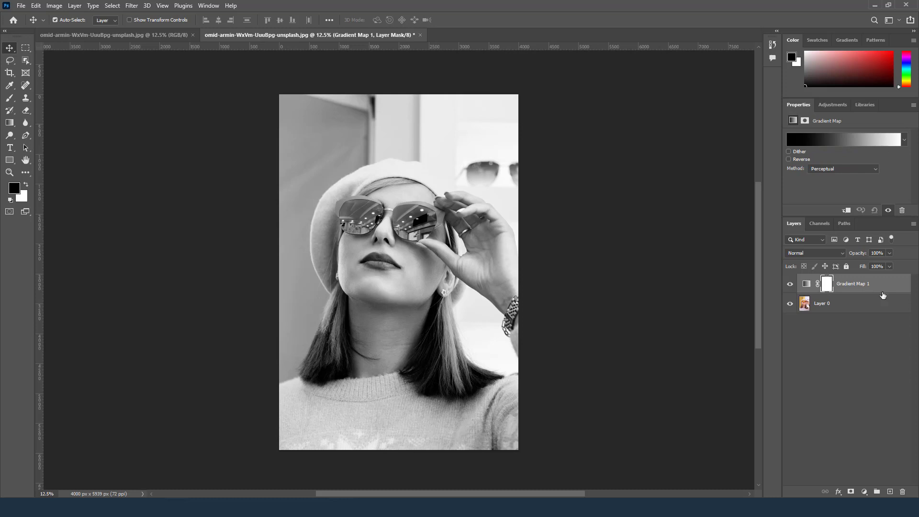
pyautogui.click(827, 284)
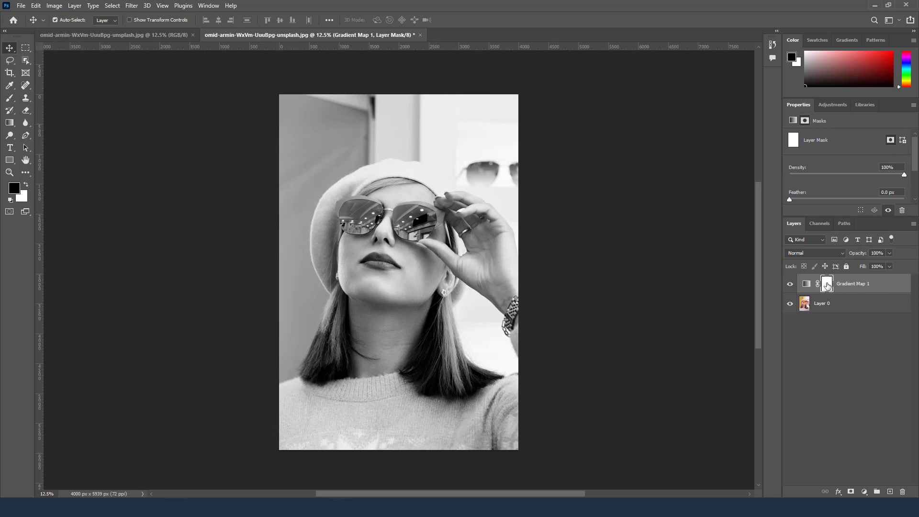
pyautogui.click(806, 284)
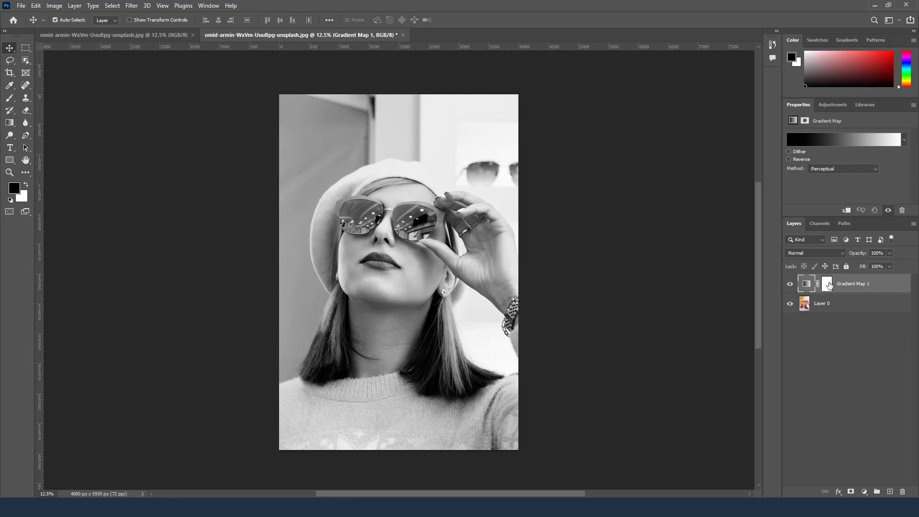
pyautogui.click(828, 284)
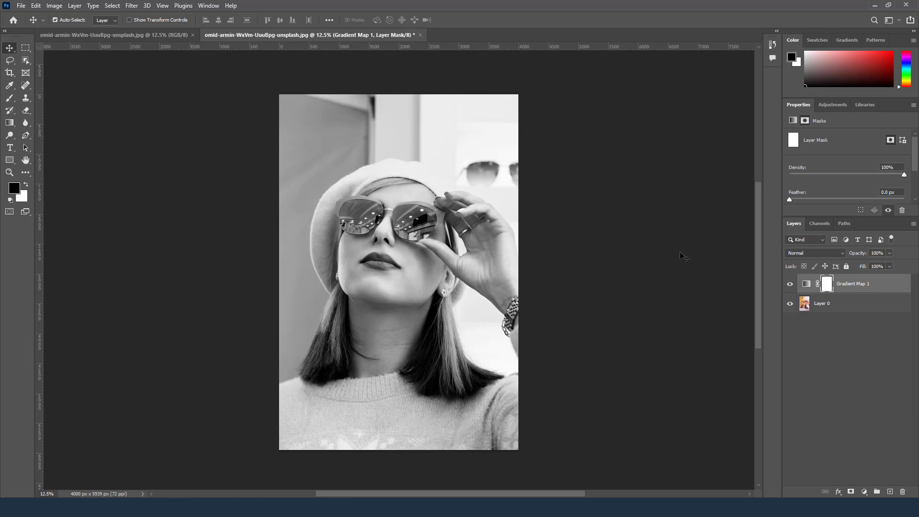
# Choose the Brush tool and zoom to 50% on the face.
pyautogui.click(9, 99)
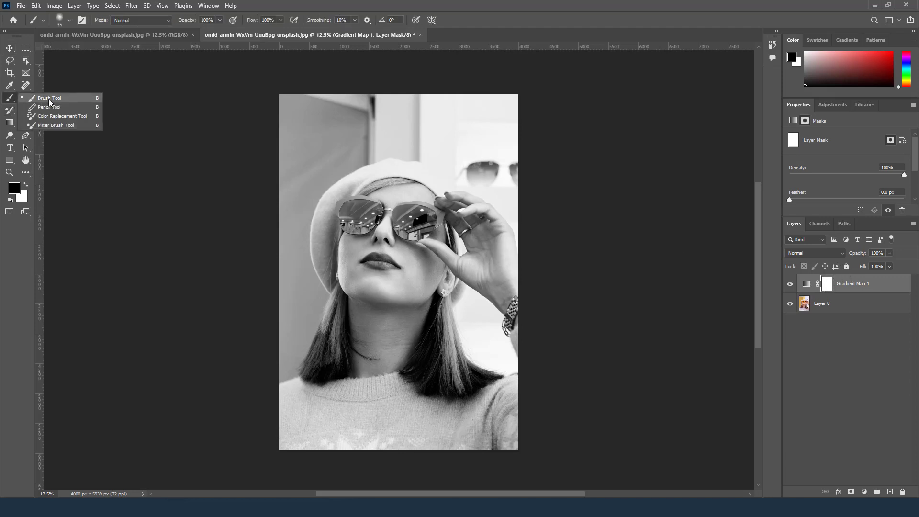
pyautogui.click(49, 99)
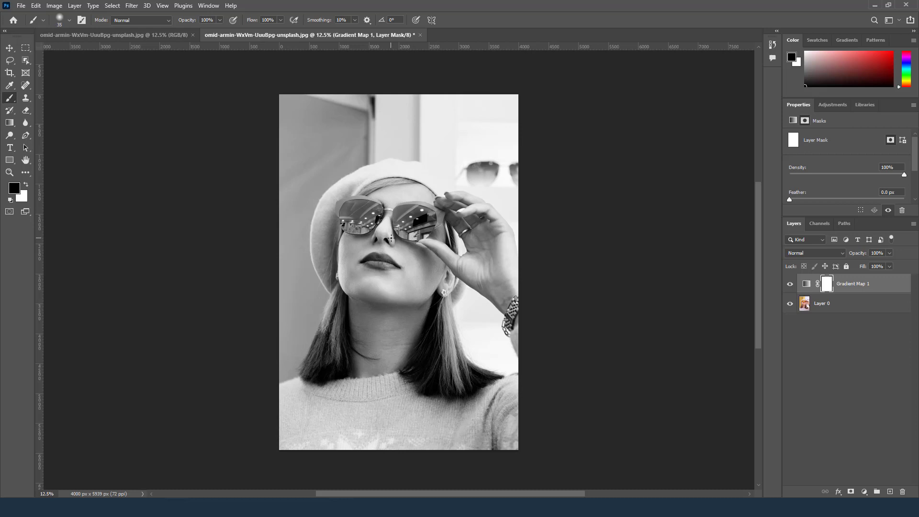
pyautogui.click(9, 172)
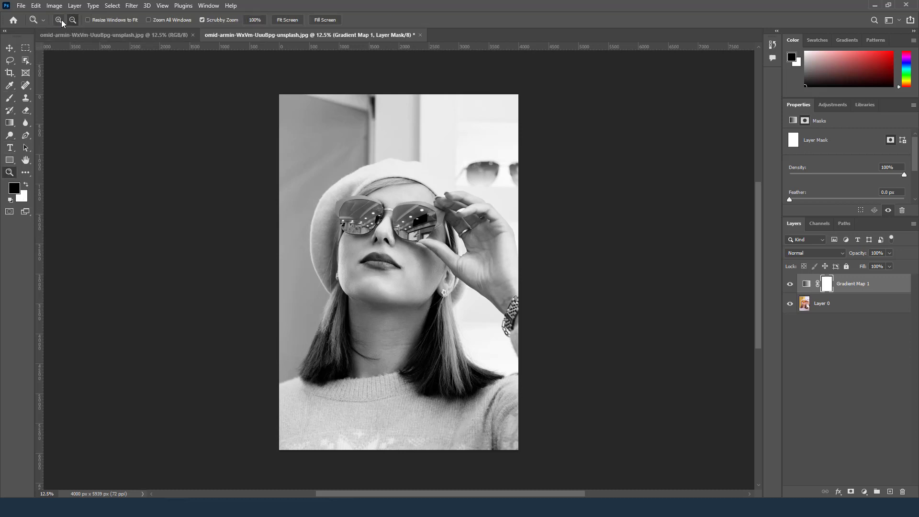
pyautogui.hotkey('ctrl', '-')
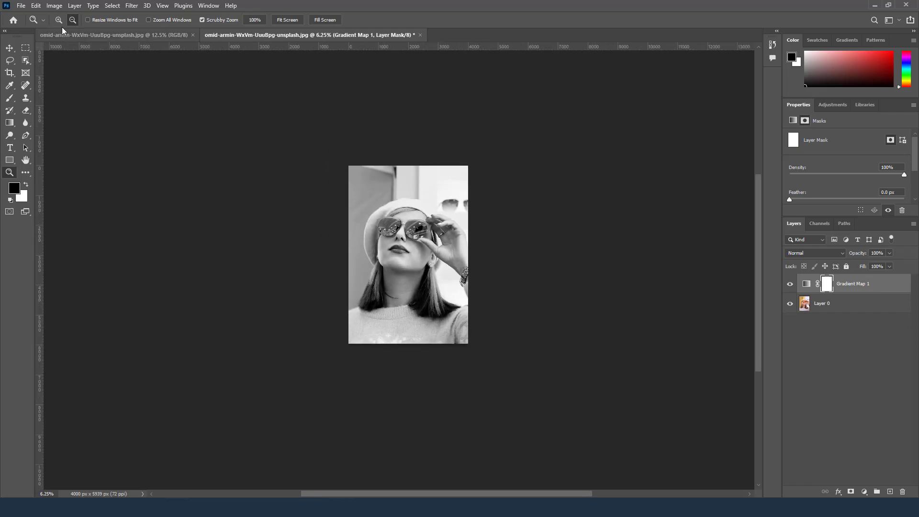
pyautogui.click(413, 274)
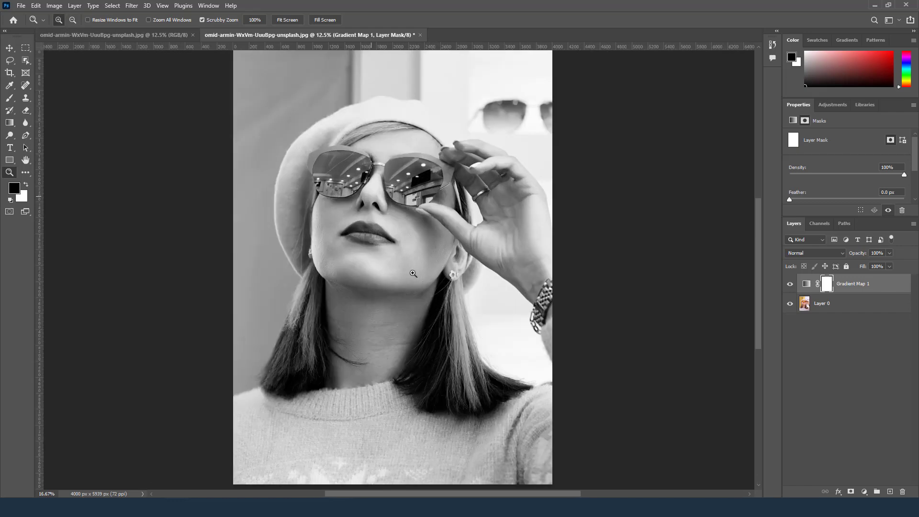
pyautogui.click(368, 236)
pyautogui.click(365, 253)
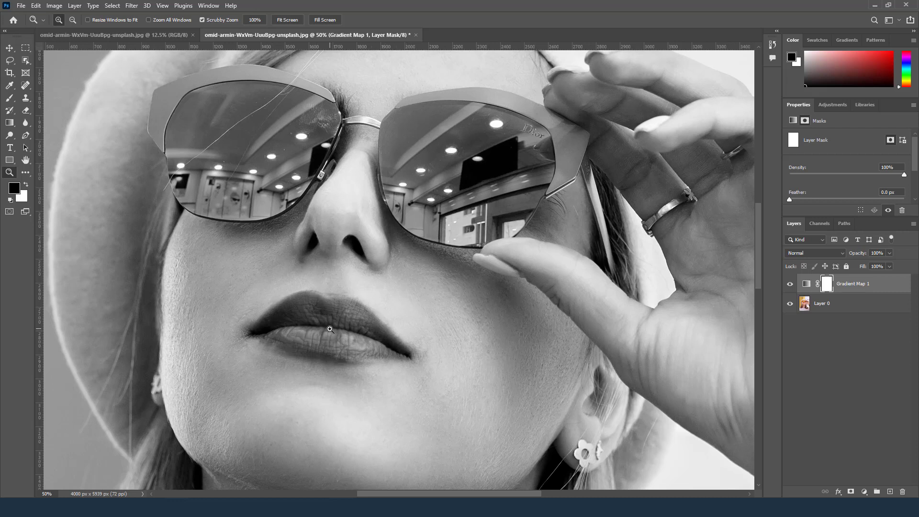
# Set a Soft Round brush at 175 px with 0% hardness.
pyautogui.click(10, 101)
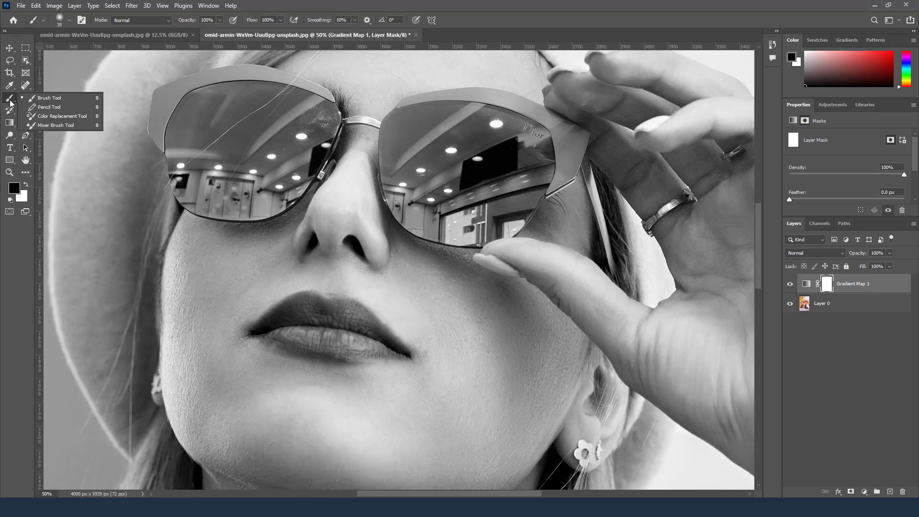
pyautogui.click(42, 100)
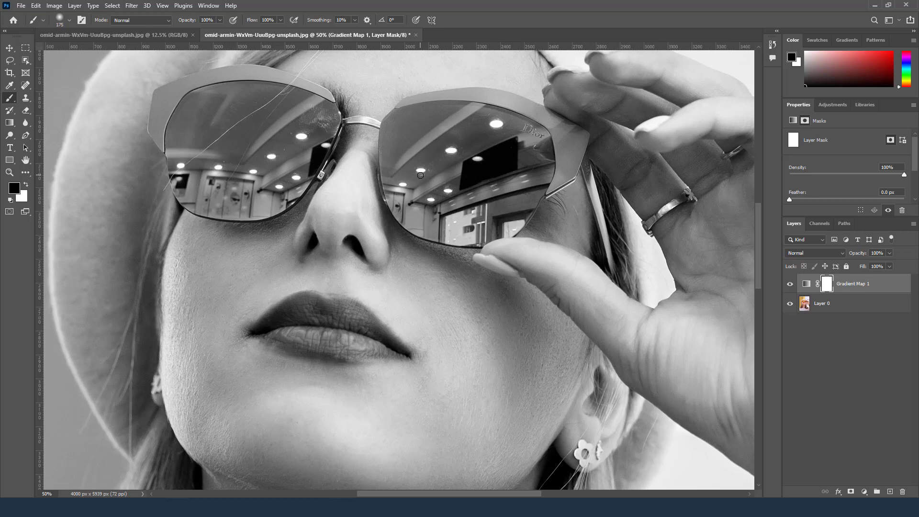
pyautogui.click(69, 20)
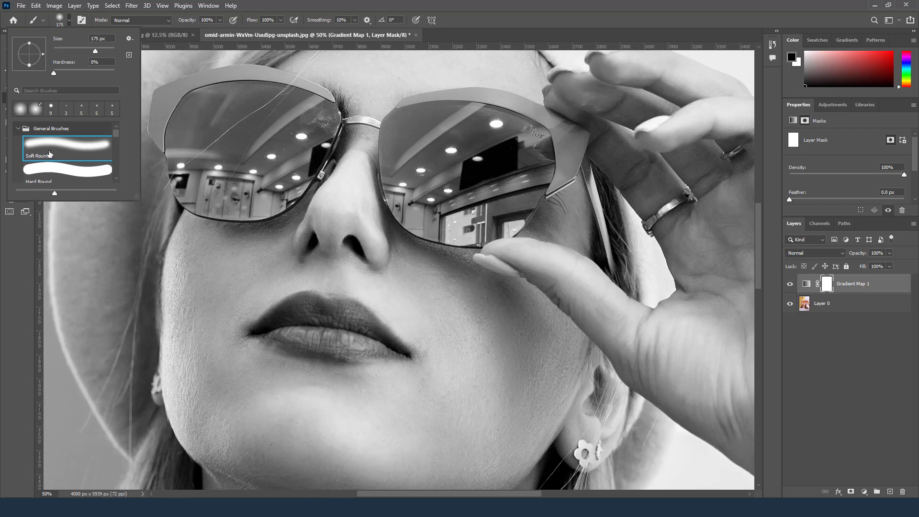
pyautogui.click(827, 287)
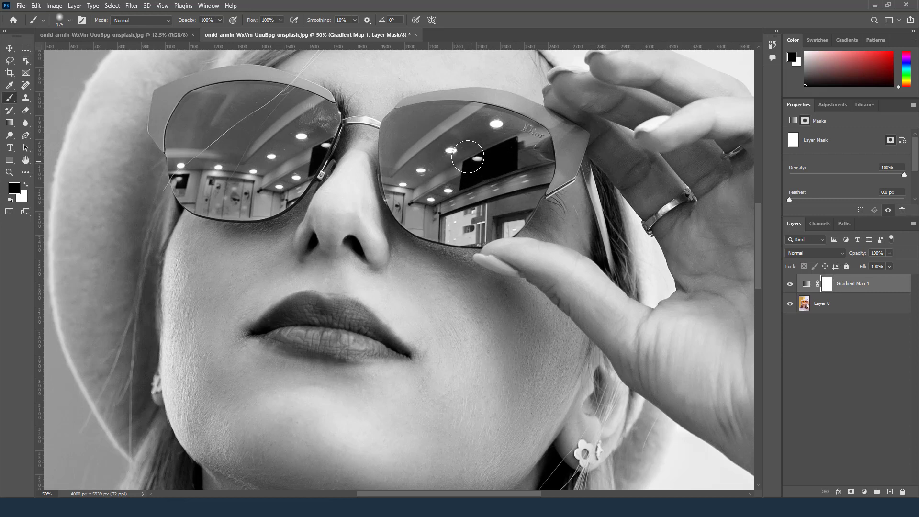
# Paint the mask over both lenses and frames to restore their orange and pink colour.
pyautogui.moveTo(452, 157)
pyautogui.mouseDown()
pyautogui.moveTo(471, 183)
pyautogui.moveTo(509, 156)
pyautogui.moveTo(473, 230)
pyautogui.moveTo(439, 225)
pyautogui.moveTo(404, 199)
pyautogui.moveTo(398, 177)
pyautogui.moveTo(398, 127)
pyautogui.moveTo(467, 112)
pyautogui.moveTo(425, 143)
pyautogui.moveTo(421, 137)
pyautogui.mouseUp()
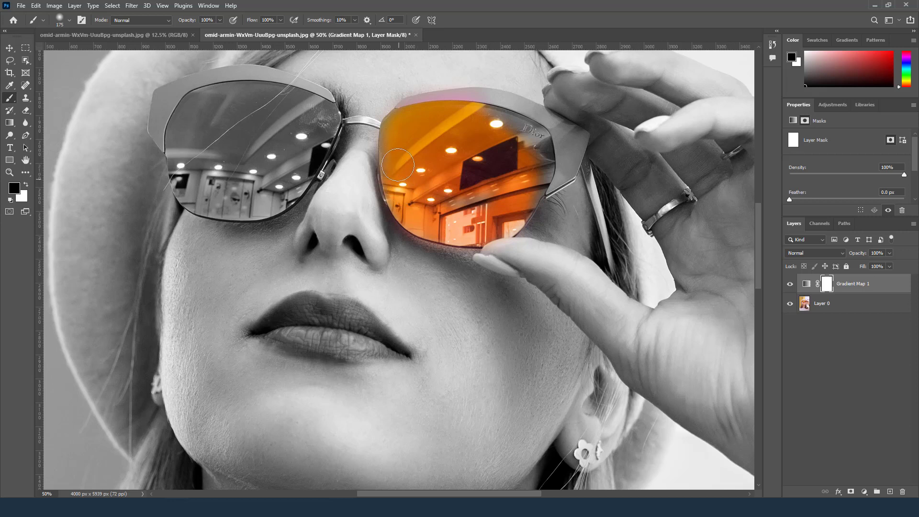
pyautogui.moveTo(466, 111)
pyautogui.mouseDown()
pyautogui.moveTo(521, 117)
pyautogui.moveTo(539, 155)
pyautogui.moveTo(531, 198)
pyautogui.moveTo(531, 149)
pyautogui.mouseUp()
pyautogui.moveTo(503, 209)
pyautogui.mouseDown()
pyautogui.moveTo(521, 170)
pyautogui.moveTo(558, 170)
pyautogui.moveTo(545, 176)
pyautogui.moveTo(570, 144)
pyautogui.moveTo(553, 136)
pyautogui.moveTo(498, 189)
pyautogui.moveTo(478, 182)
pyautogui.moveTo(497, 166)
pyautogui.mouseUp()
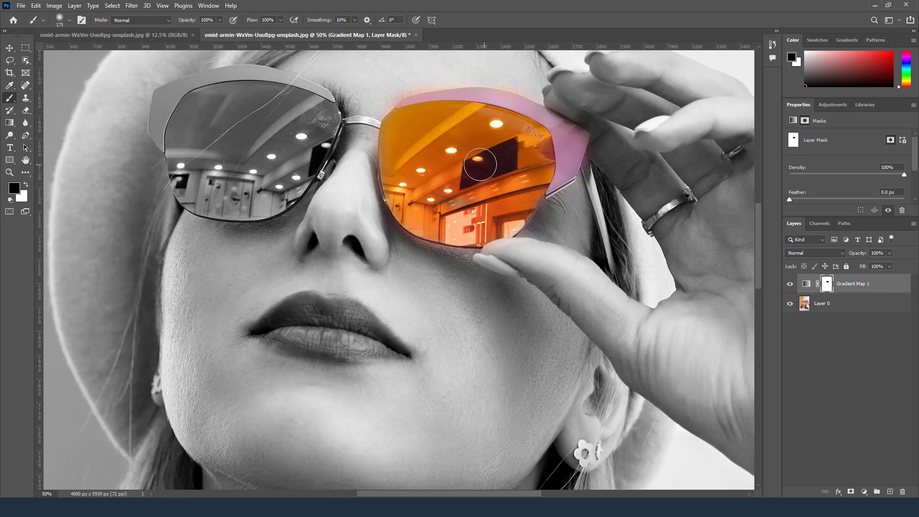
pyautogui.moveTo(253, 153)
pyautogui.mouseDown()
pyautogui.moveTo(292, 156)
pyautogui.moveTo(287, 185)
pyautogui.moveTo(211, 200)
pyautogui.moveTo(187, 185)
pyautogui.moveTo(165, 122)
pyautogui.moveTo(181, 103)
pyautogui.moveTo(225, 89)
pyautogui.moveTo(318, 107)
pyautogui.moveTo(326, 139)
pyautogui.moveTo(289, 189)
pyautogui.moveTo(271, 193)
pyautogui.mouseUp()
pyautogui.moveTo(194, 187)
pyautogui.mouseDown()
pyautogui.moveTo(237, 191)
pyautogui.moveTo(208, 139)
pyautogui.moveTo(273, 137)
pyautogui.mouseUp()
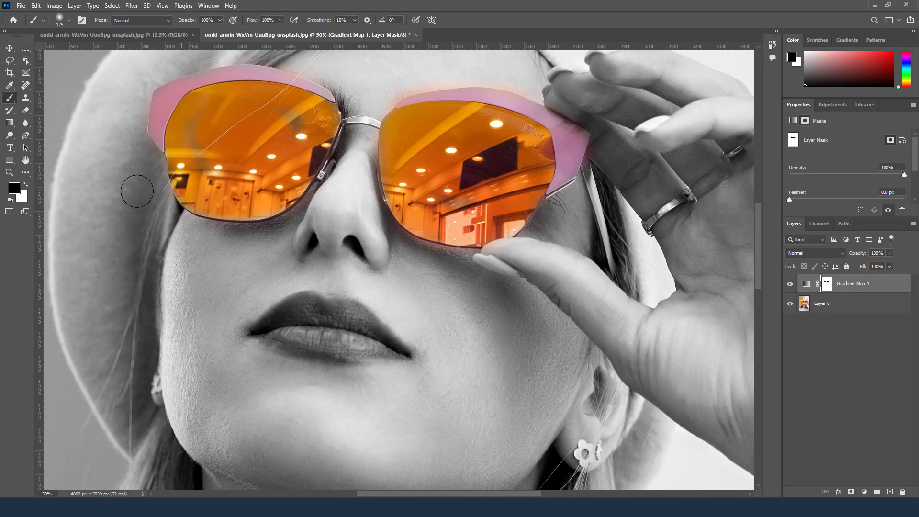
pyautogui.press('space')
pyautogui.moveTo(385, 314)
pyautogui.mouseDown()
pyautogui.moveTo(410, 240)
pyautogui.moveTo(417, 153)
pyautogui.mouseUp()
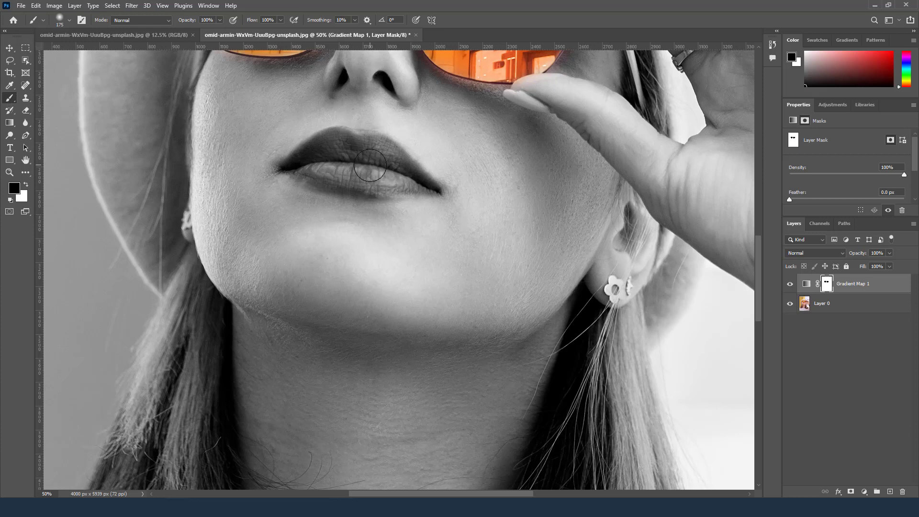
# Zoom to 200% on the lips and brush a first pass of pink across them.
pyautogui.press('[')
pyautogui.press('[')
pyautogui.click(10, 171)
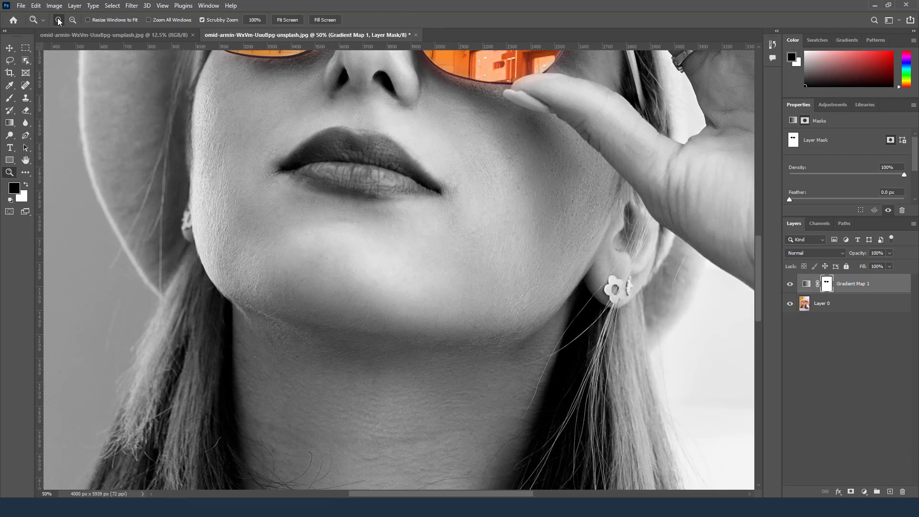
pyautogui.click(412, 174)
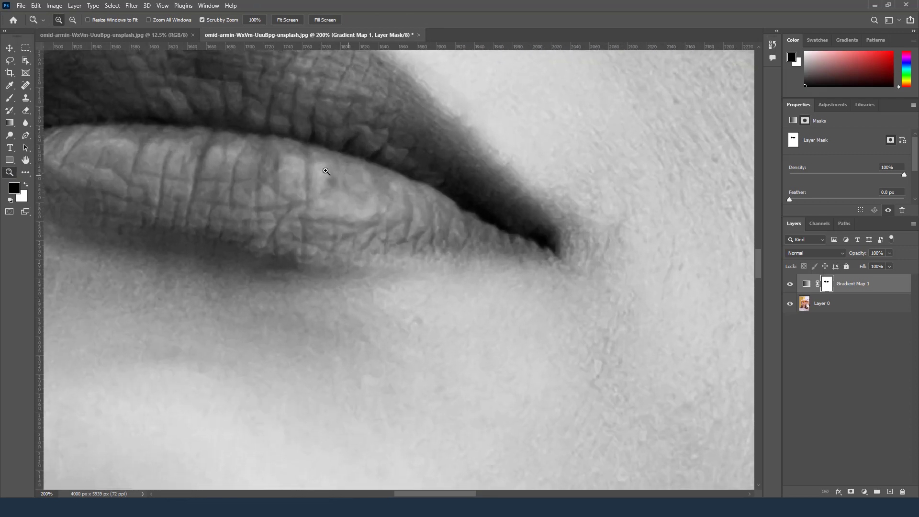
pyautogui.moveTo(326, 171); pyautogui.dragTo(387, 224)
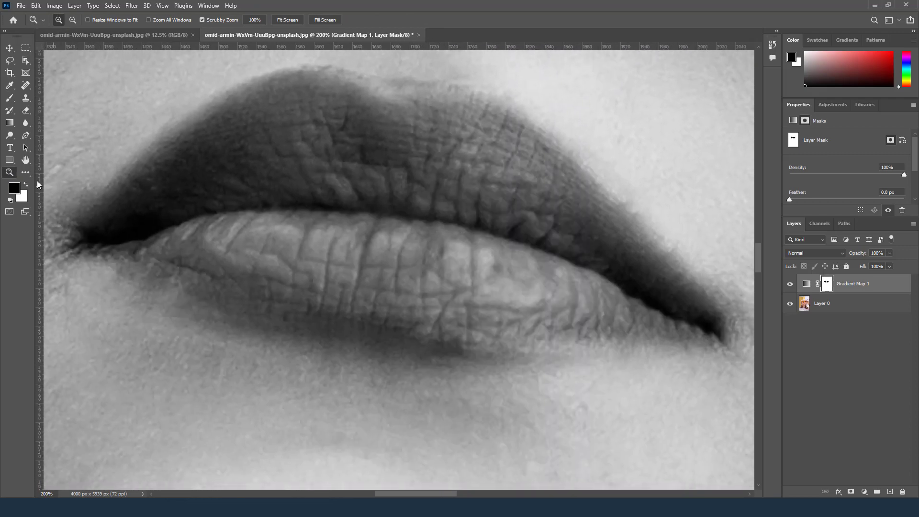
pyautogui.click(10, 100)
pyautogui.moveTo(325, 166)
pyautogui.mouseDown()
pyautogui.moveTo(364, 215)
pyautogui.moveTo(299, 132)
pyautogui.moveTo(305, 240)
pyautogui.moveTo(447, 250)
pyautogui.moveTo(550, 297)
pyautogui.moveTo(604, 298)
pyautogui.mouseUp()
# Fill the lower lip's right corner, edges and grey bands with pink.
pyautogui.press('[')
pyautogui.press('[')
pyautogui.press('[')
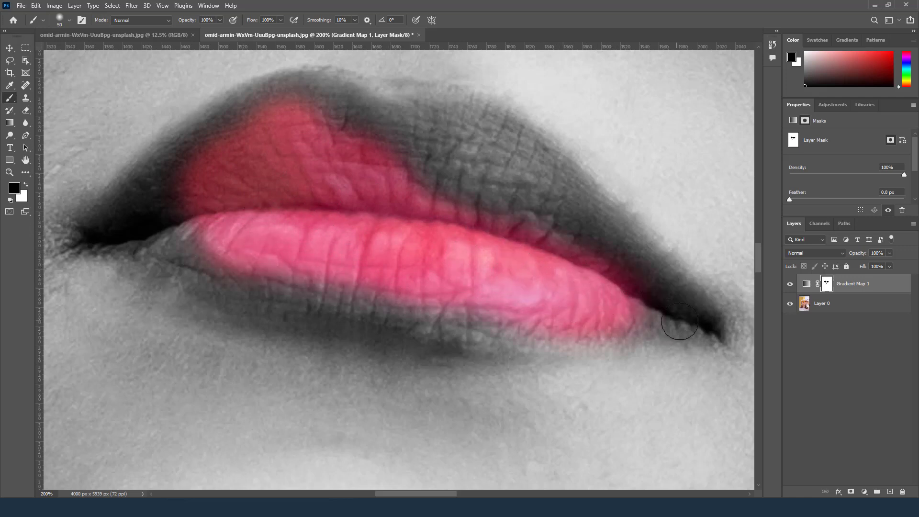
pyautogui.moveTo(697, 330); pyautogui.dragTo(632, 304)
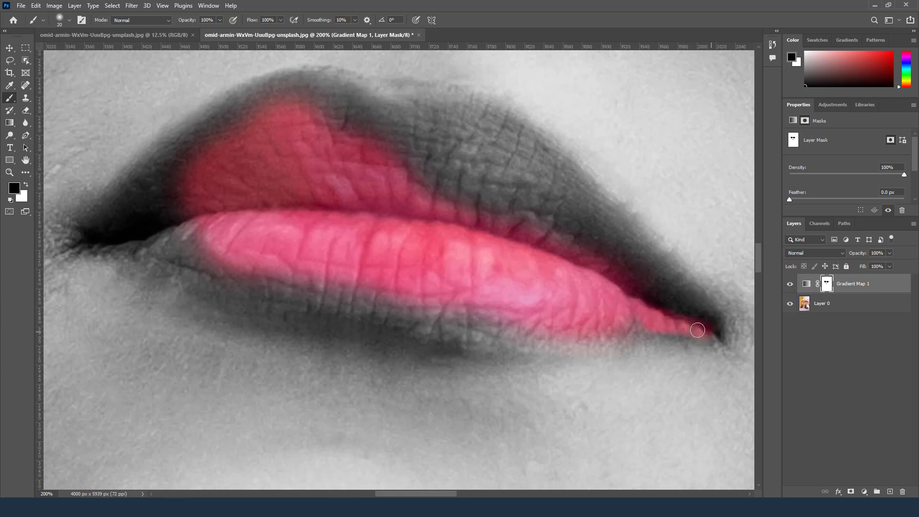
pyautogui.moveTo(698, 330); pyautogui.dragTo(623, 330)
pyautogui.moveTo(505, 344)
pyautogui.mouseDown()
pyautogui.moveTo(408, 339)
pyautogui.moveTo(330, 322)
pyautogui.moveTo(106, 245)
pyautogui.moveTo(173, 231)
pyautogui.moveTo(225, 268)
pyautogui.moveTo(182, 258)
pyautogui.moveTo(292, 279)
pyautogui.moveTo(199, 266)
pyautogui.moveTo(322, 297)
pyautogui.mouseUp()
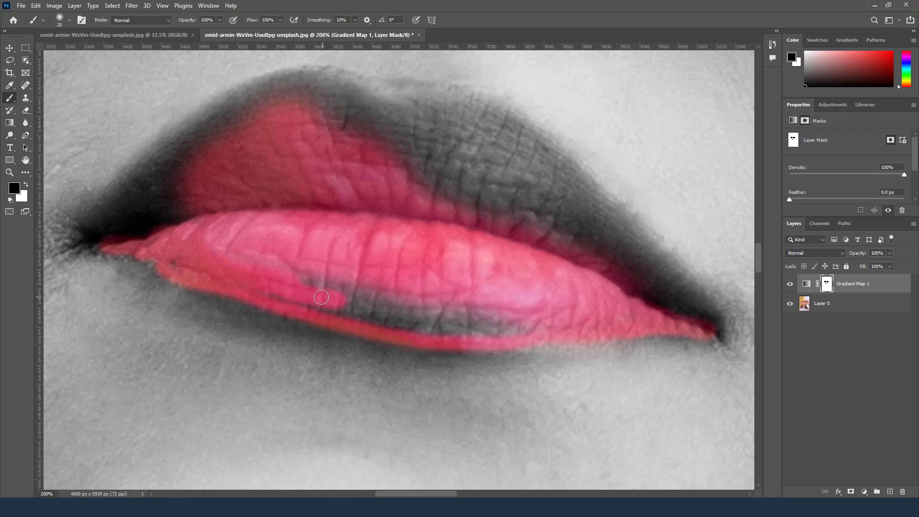
pyautogui.press(']')
pyautogui.press(']')
pyautogui.press(']')
pyautogui.moveTo(513, 312); pyautogui.dragTo(459, 312)
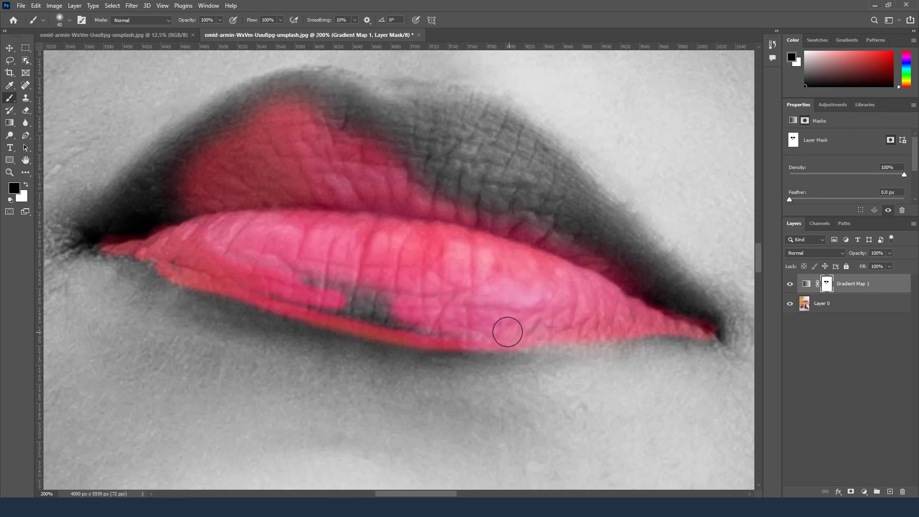
pyautogui.moveTo(507, 328)
pyautogui.mouseDown()
pyautogui.moveTo(396, 312)
pyautogui.moveTo(332, 288)
pyautogui.moveTo(343, 281)
pyautogui.moveTo(290, 282)
pyautogui.mouseUp()
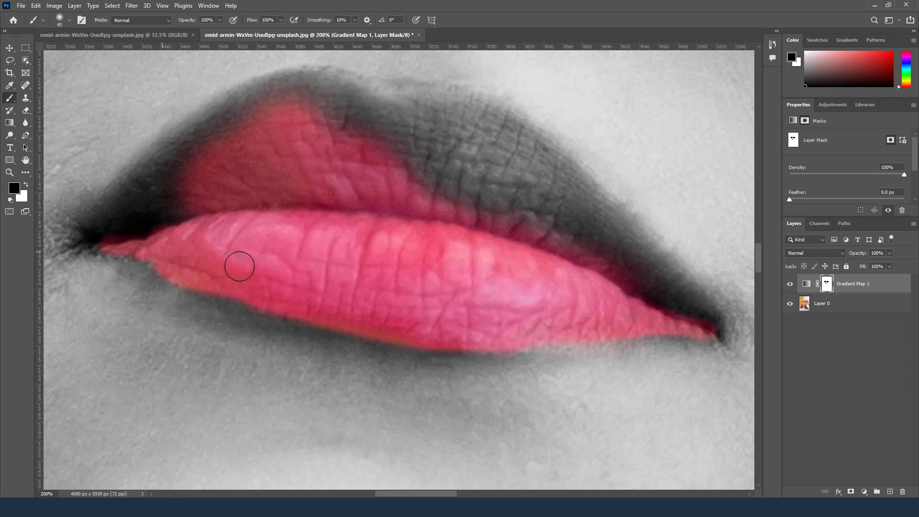
# Start restoring pink along the upper lip from its right corner.
pyautogui.press('[')
pyautogui.press('[')
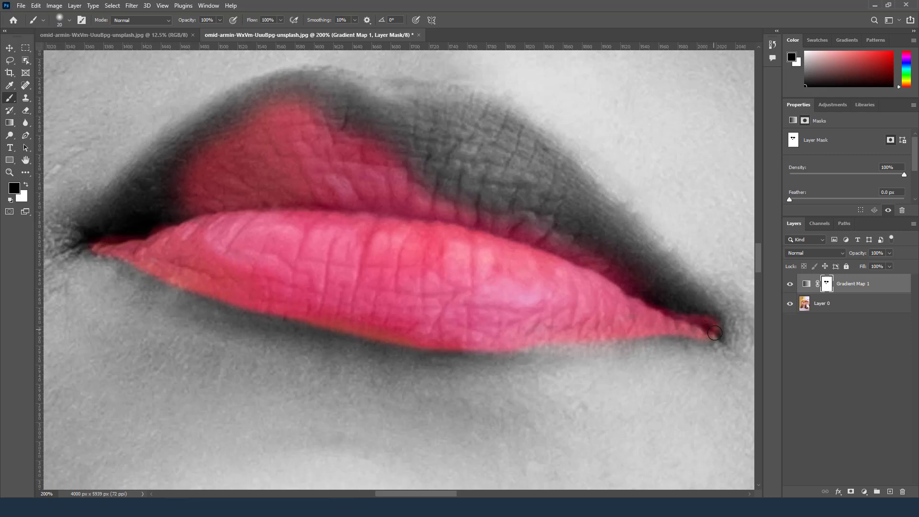
pyautogui.press(']')
pyautogui.moveTo(703, 327)
pyautogui.mouseDown()
pyautogui.moveTo(597, 225)
pyautogui.moveTo(450, 140)
pyautogui.moveTo(434, 166)
pyautogui.moveTo(530, 205)
pyautogui.moveTo(427, 189)
pyautogui.moveTo(550, 211)
pyautogui.moveTo(488, 196)
pyautogui.mouseUp()
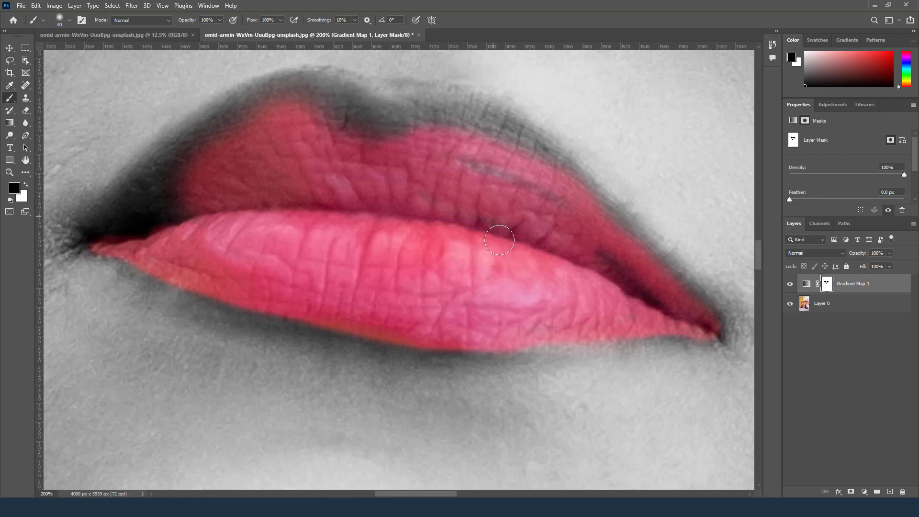
# Restore pink along the upper lip's left side, outline edges and top band.
pyautogui.scroll(2, 486, 210)
pyautogui.moveTo(271, 161)
pyautogui.mouseDown()
pyautogui.moveTo(242, 150)
pyautogui.moveTo(103, 276)
pyautogui.moveTo(181, 263)
pyautogui.moveTo(125, 280)
pyautogui.moveTo(163, 273)
pyautogui.mouseUp()
pyautogui.press('[')
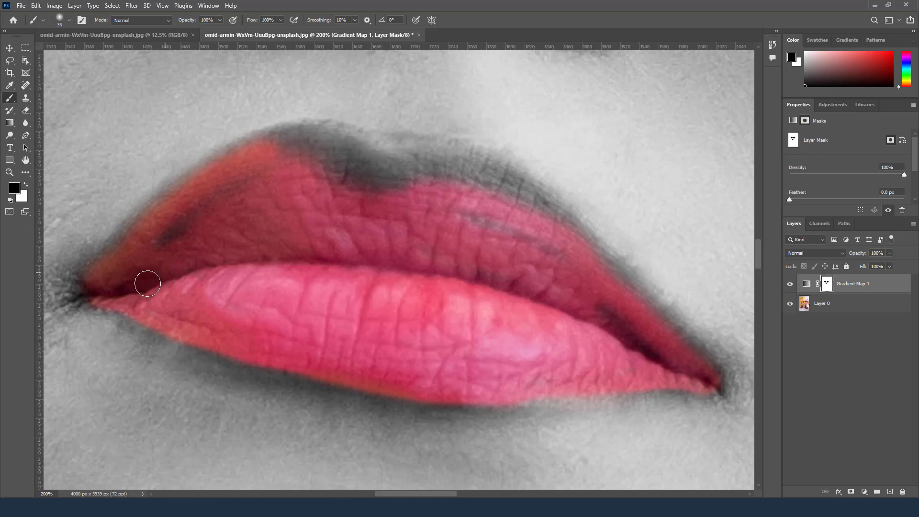
pyautogui.moveTo(78, 298)
pyautogui.mouseDown()
pyautogui.moveTo(233, 171)
pyautogui.moveTo(169, 202)
pyautogui.mouseUp()
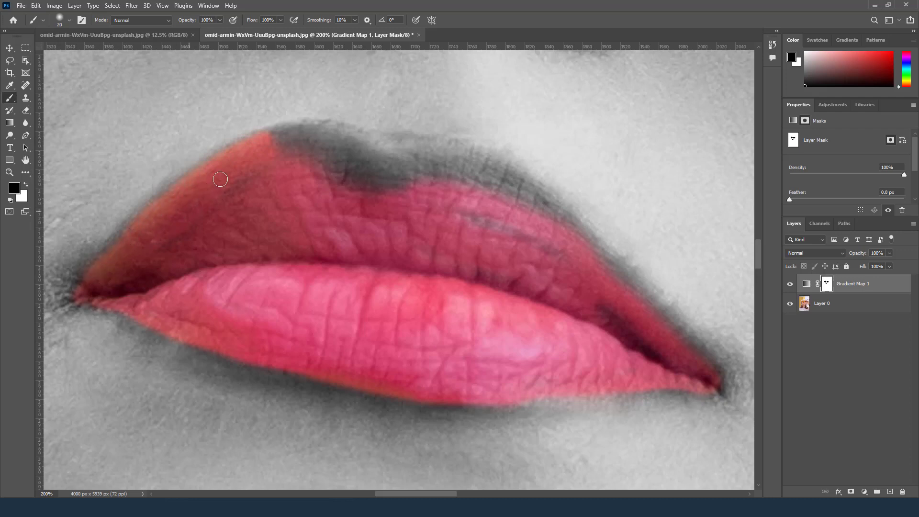
pyautogui.moveTo(278, 134)
pyautogui.mouseDown()
pyautogui.moveTo(335, 126)
pyautogui.moveTo(439, 146)
pyautogui.mouseUp()
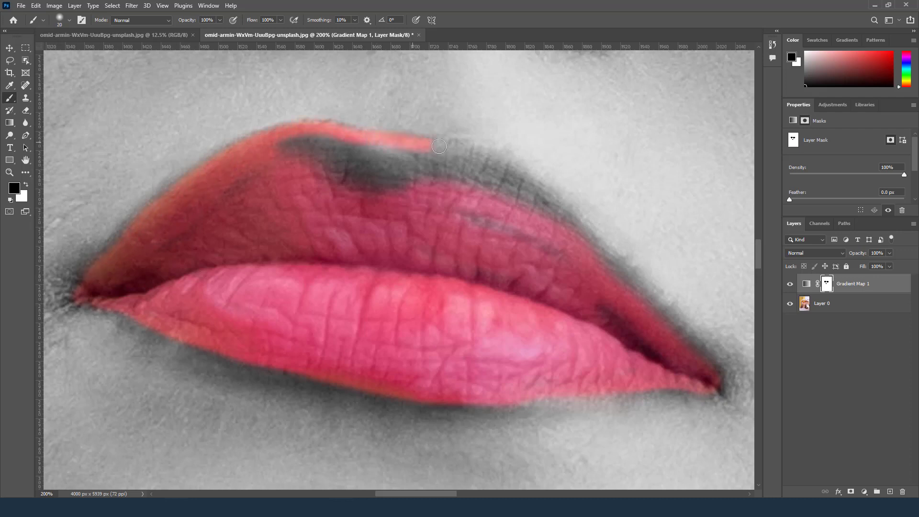
pyautogui.moveTo(494, 162); pyautogui.dragTo(538, 190)
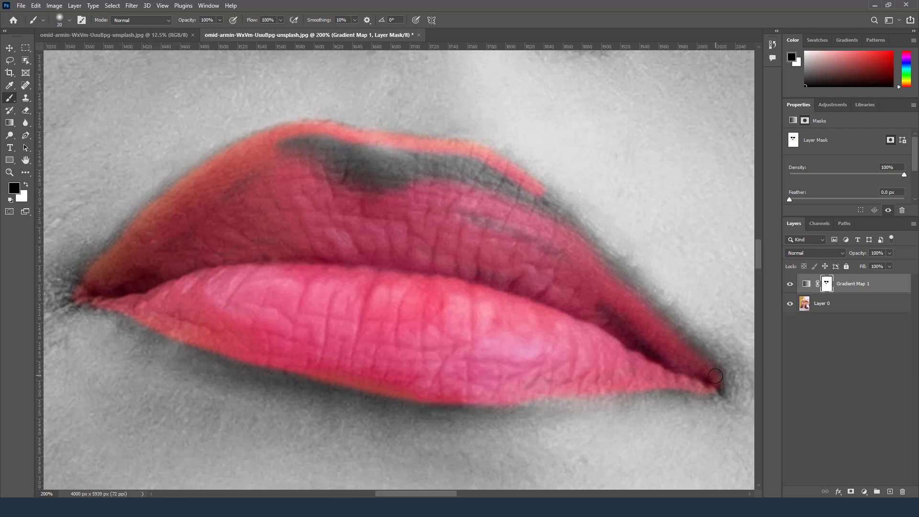
pyautogui.moveTo(716, 377)
pyautogui.mouseDown()
pyautogui.moveTo(623, 268)
pyautogui.moveTo(527, 192)
pyautogui.mouseUp()
pyautogui.moveTo(527, 191); pyautogui.dragTo(559, 211)
pyautogui.moveTo(639, 305); pyautogui.dragTo(587, 272)
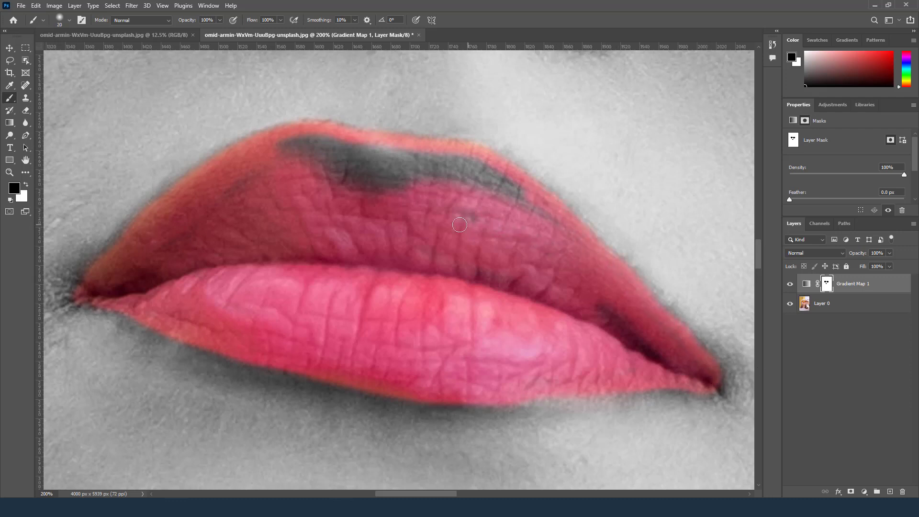
pyautogui.press(']')
pyautogui.moveTo(525, 207)
pyautogui.mouseDown()
pyautogui.moveTo(449, 165)
pyautogui.moveTo(369, 174)
pyautogui.moveTo(316, 166)
pyautogui.moveTo(283, 148)
pyautogui.moveTo(439, 164)
pyautogui.moveTo(467, 176)
pyautogui.moveTo(484, 211)
pyautogui.moveTo(544, 220)
pyautogui.moveTo(259, 183)
pyautogui.moveTo(194, 231)
pyautogui.mouseUp()
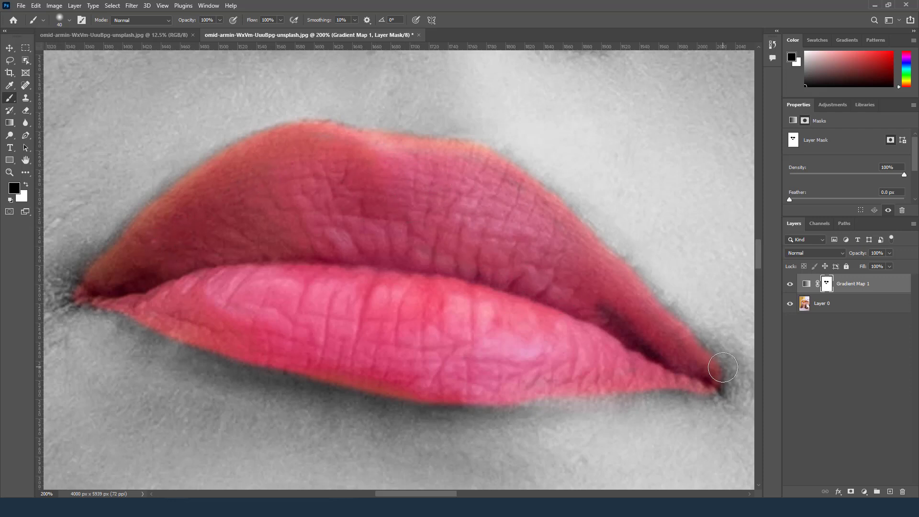
pyautogui.press('[')
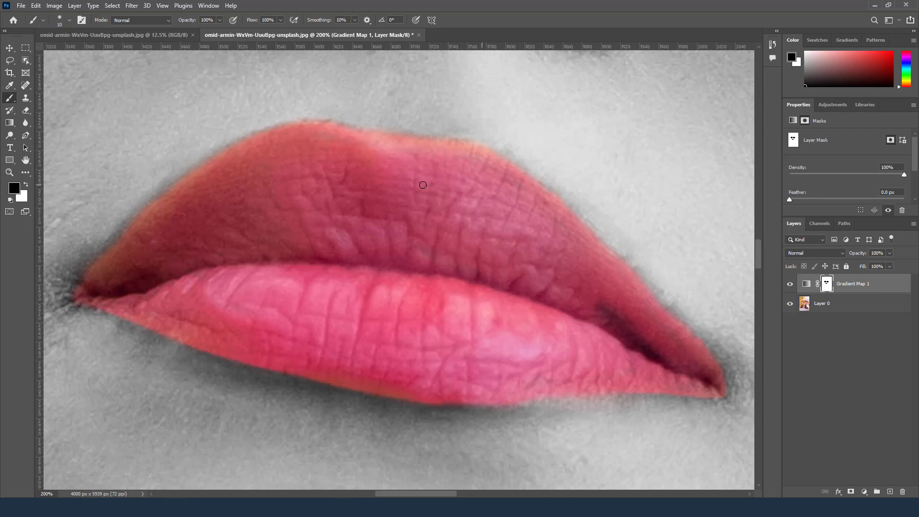
# Zoom out to check the portrait, then magnify the lips' left corner to 300%.
pyautogui.click(13, 170)
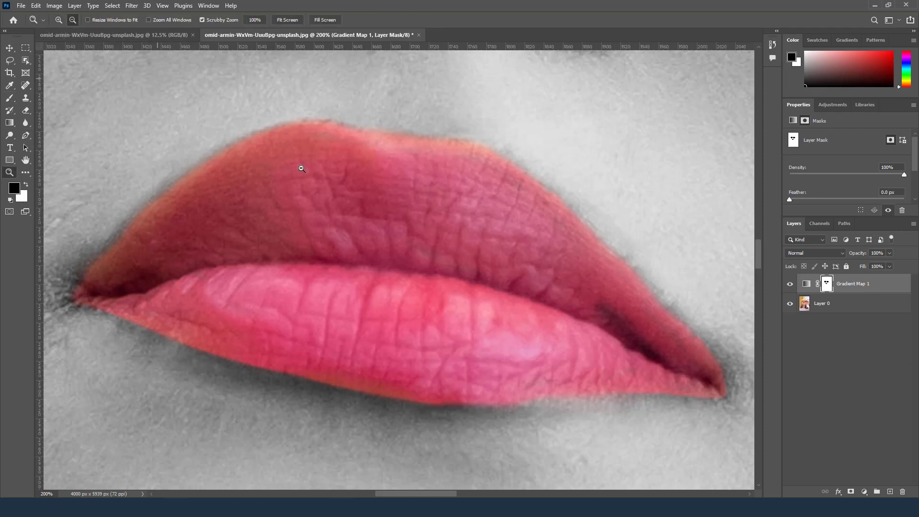
pyautogui.keyDown('alt'); pyautogui.click(322, 174); pyautogui.keyUp('alt')
pyautogui.keyDown('alt'); pyautogui.click(387, 203); pyautogui.keyUp('alt')
pyautogui.keyDown('alt'); pyautogui.click(390, 207); pyautogui.keyUp('alt')
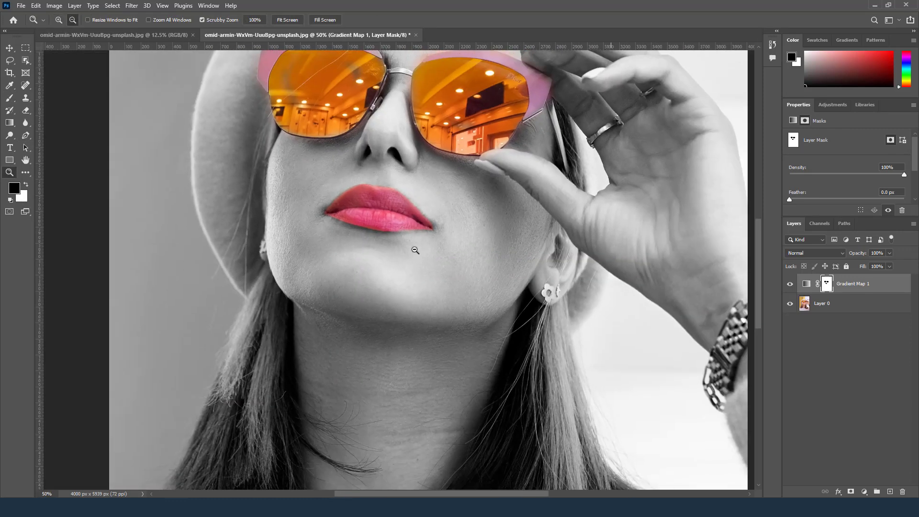
pyautogui.keyDown('alt'); pyautogui.click(407, 237); pyautogui.keyUp('alt')
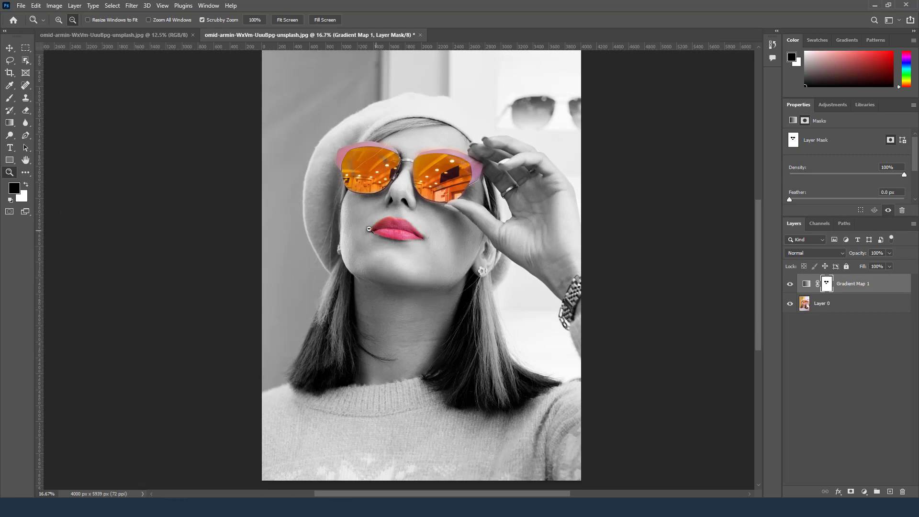
pyautogui.click(392, 235)
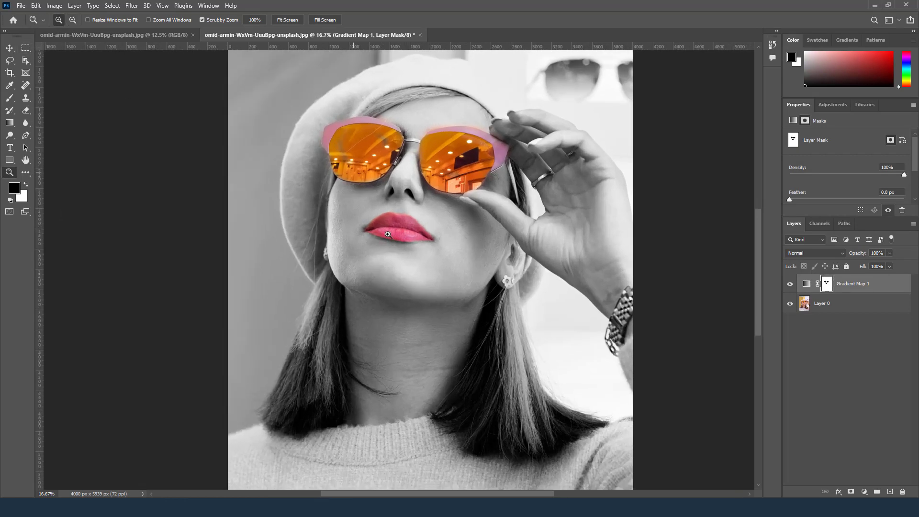
pyautogui.click(364, 228)
pyautogui.click(347, 224)
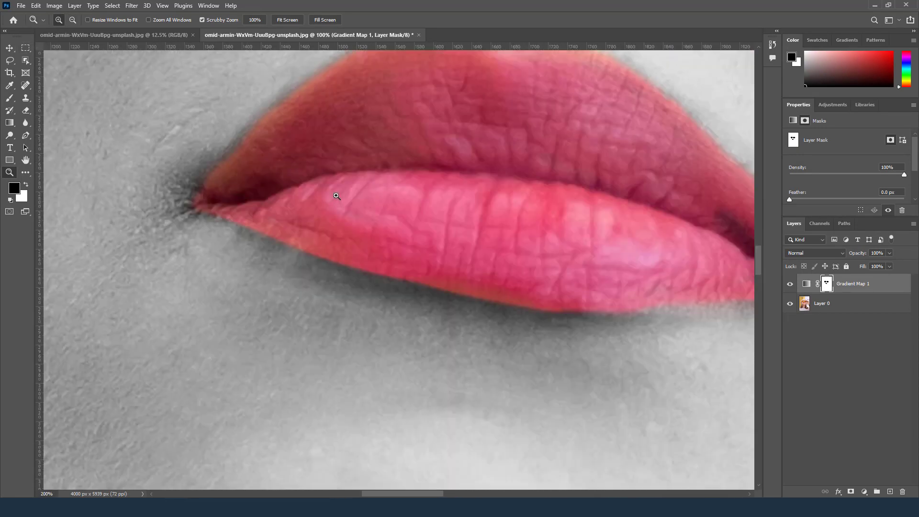
pyautogui.click(339, 137)
pyautogui.click(386, 268)
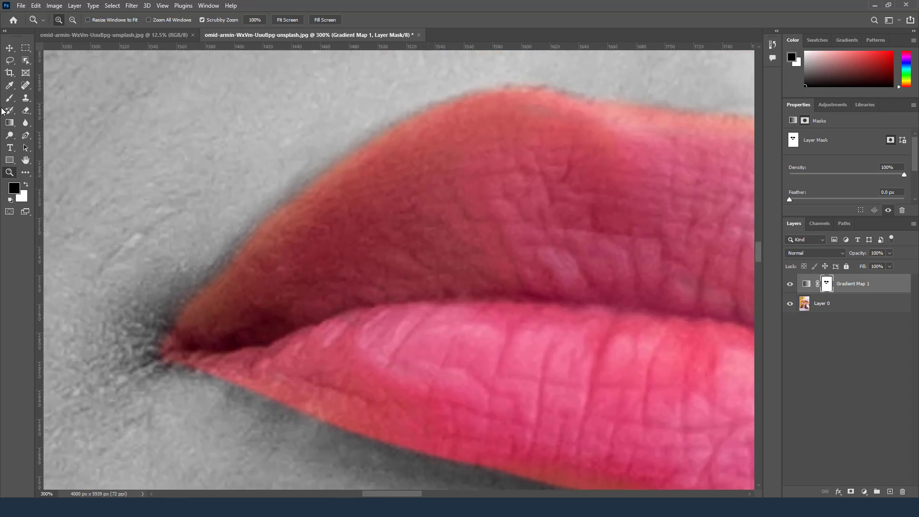
# Paint pink into the remaining grey upper-lip edge and the left lip corner.
pyautogui.click(10, 98)
pyautogui.rightClick(9, 98)
pyautogui.click(43, 99)
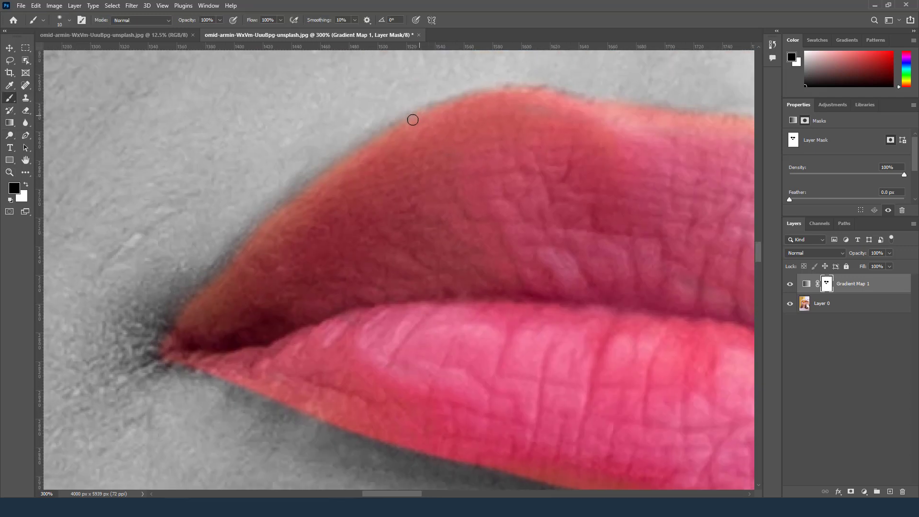
pyautogui.moveTo(320, 178); pyautogui.dragTo(275, 214)
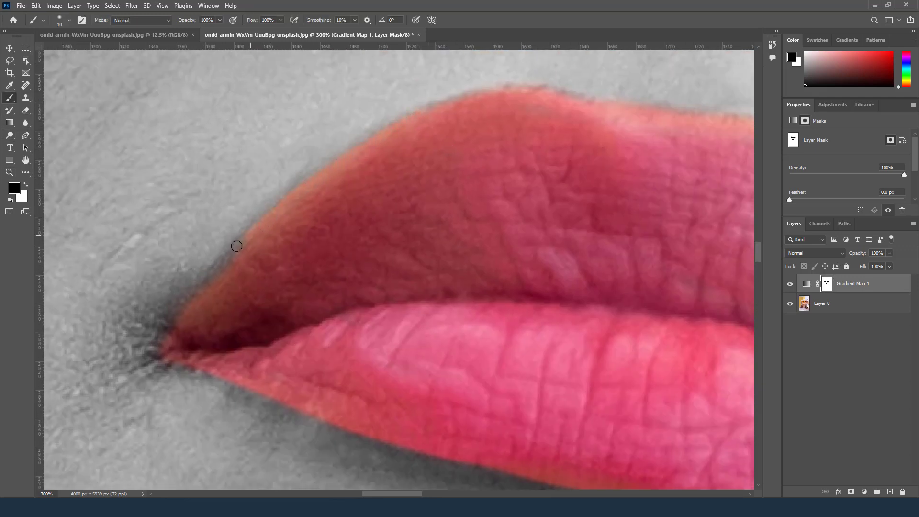
pyautogui.moveTo(236, 246); pyautogui.dragTo(189, 306)
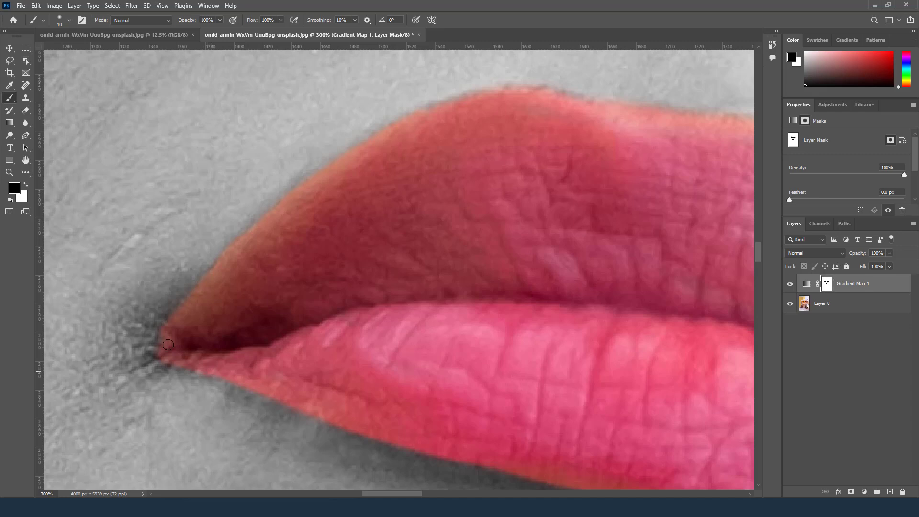
pyautogui.moveTo(162, 343); pyautogui.dragTo(154, 351)
# Zoom out until the whole portrait fits the window.
pyautogui.click(9, 172)
pyautogui.keyDown('alt'); pyautogui.click(413, 230); pyautogui.keyUp('alt')
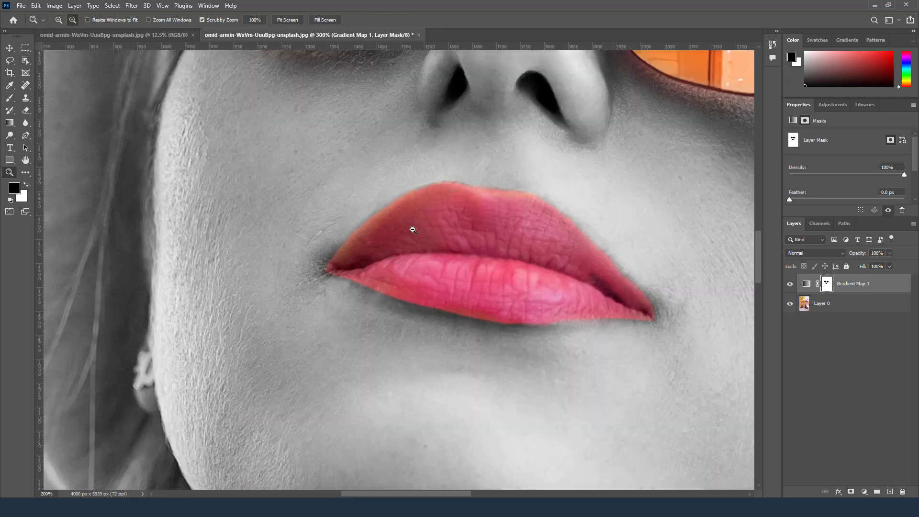
pyautogui.keyDown('alt'); pyautogui.click(414, 230); pyautogui.keyUp('alt')
pyautogui.keyDown('alt'); pyautogui.click(454, 236); pyautogui.keyUp('alt')
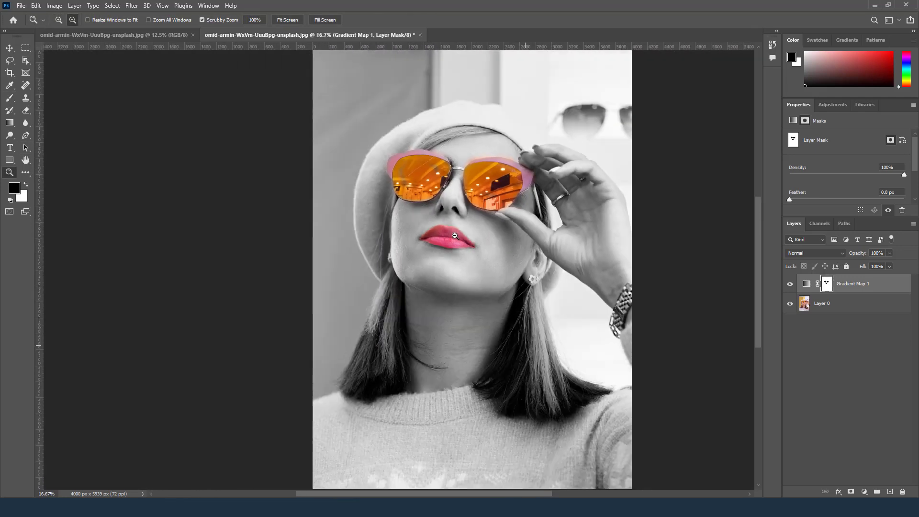
pyautogui.keyDown('alt'); pyautogui.click(455, 236); pyautogui.keyUp('alt')
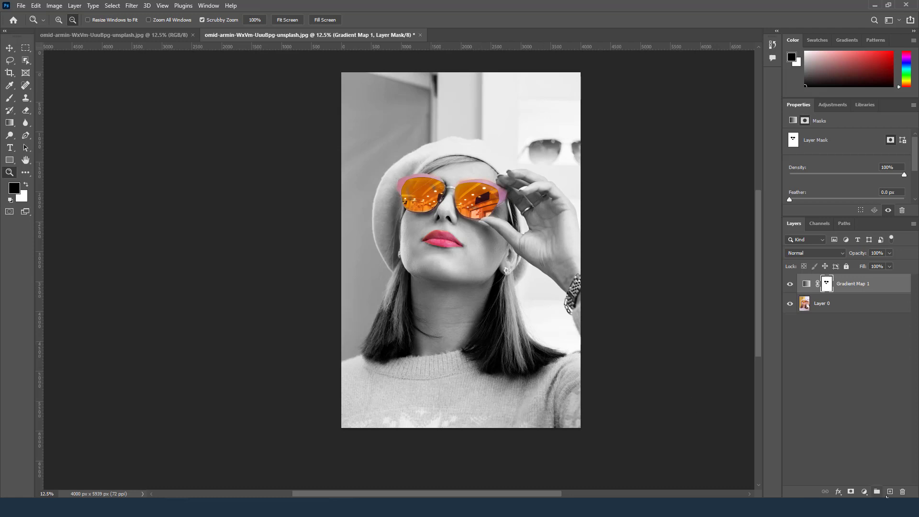
# Add a new layer and set the Gradient tool to the Foreground to Transparent preset.
pyautogui.click(891, 492)
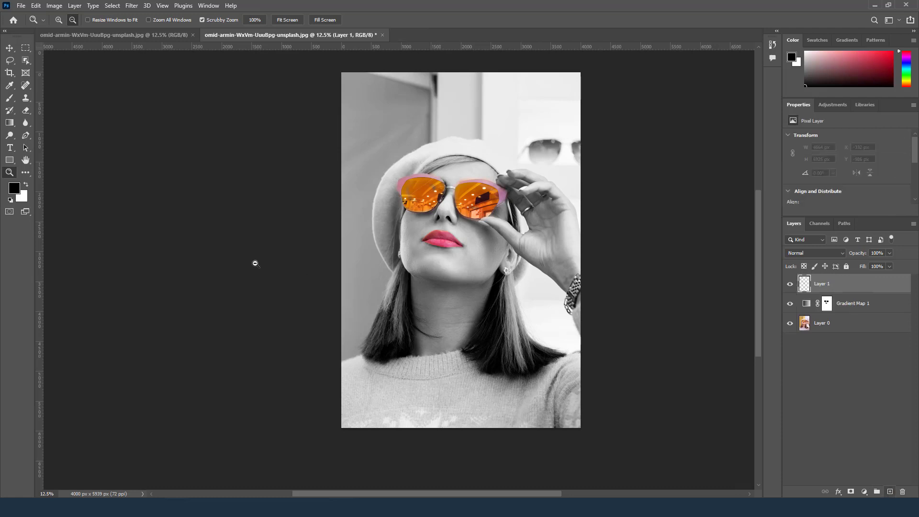
pyautogui.click(8, 127)
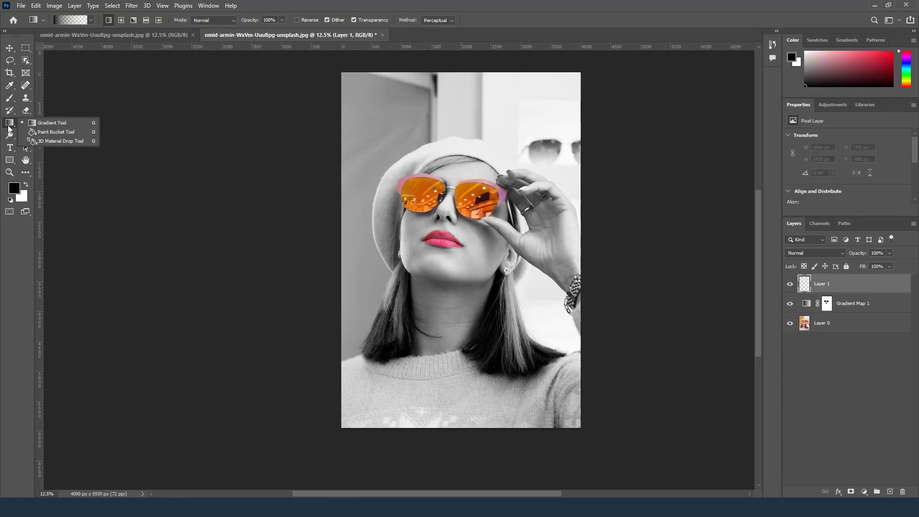
pyautogui.click(53, 123)
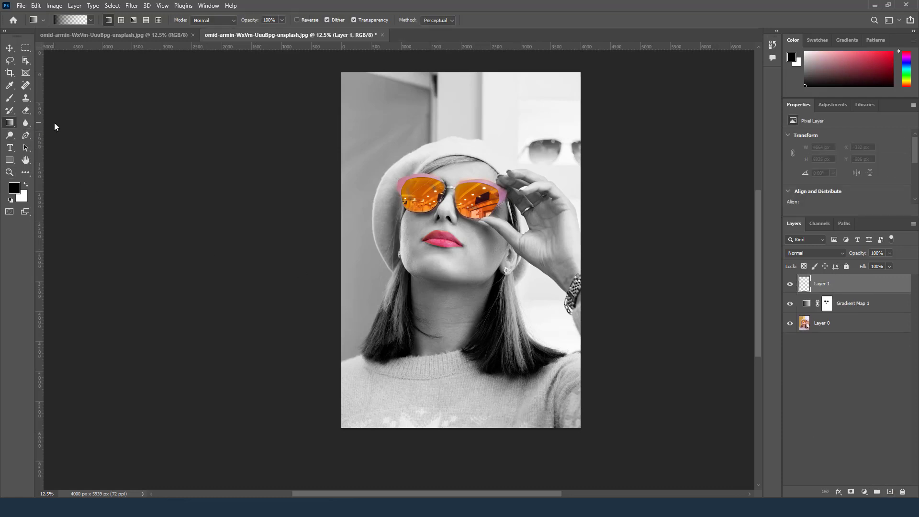
pyautogui.click(72, 21)
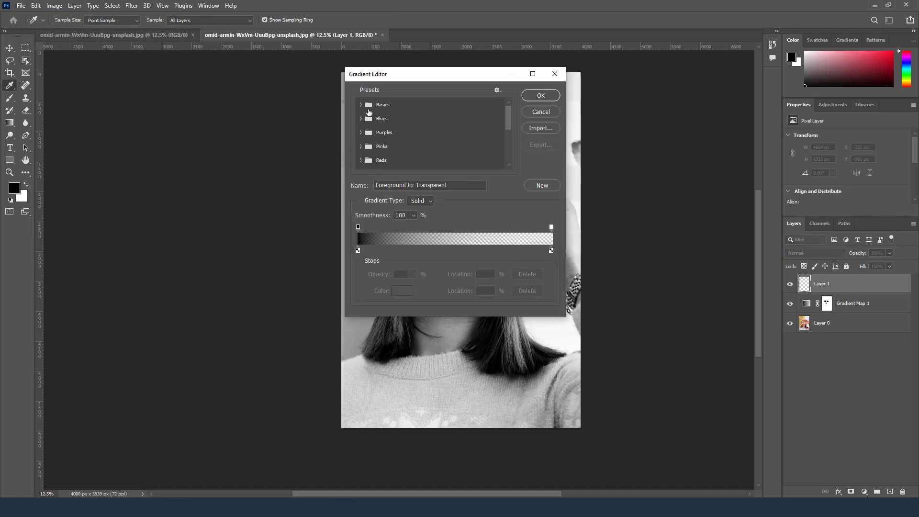
pyautogui.click(361, 105)
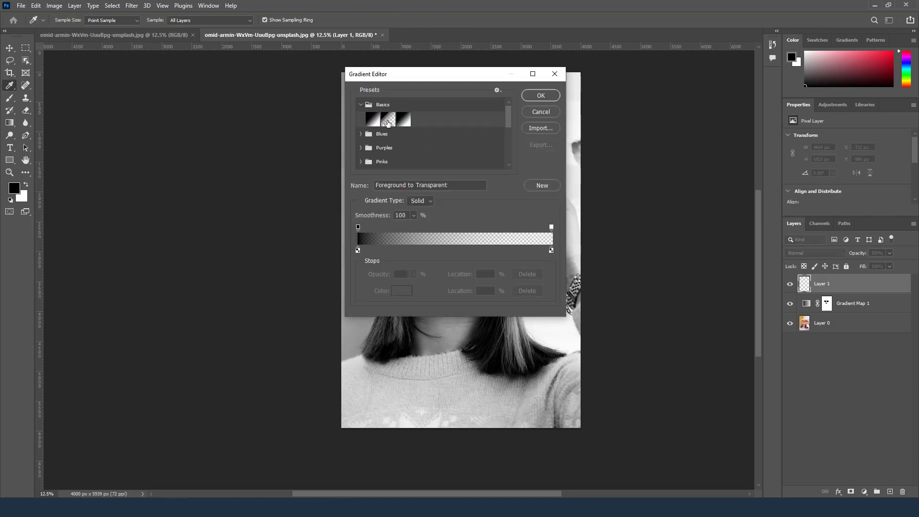
pyautogui.click(388, 121)
pyautogui.click(540, 96)
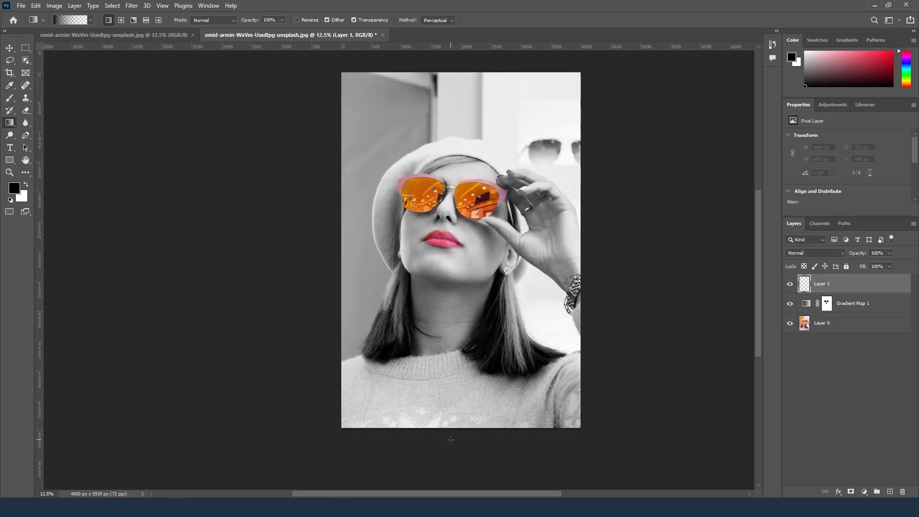
# Drag black fades up from the bottom edge to just below the lips.
pyautogui.moveTo(451, 436); pyautogui.dragTo(445, 266)
pyautogui.moveTo(445, 266); pyautogui.dragTo(450, 264)
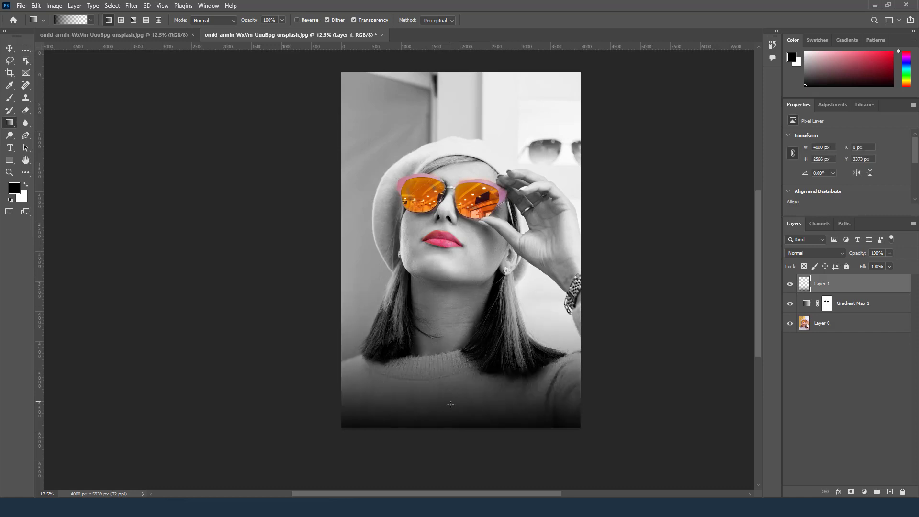
pyautogui.moveTo(454, 451); pyautogui.dragTo(448, 310)
pyautogui.moveTo(447, 269); pyautogui.dragTo(446, 255)
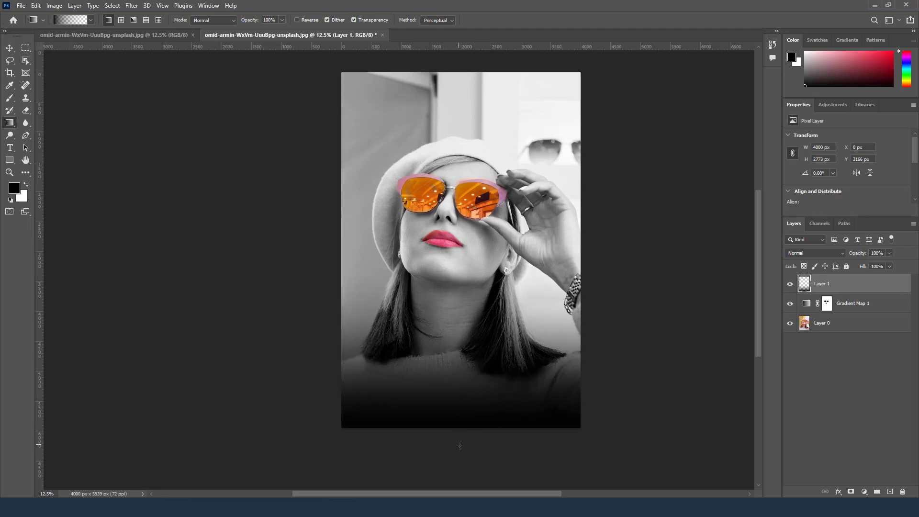
pyautogui.moveTo(460, 448); pyautogui.dragTo(445, 225)
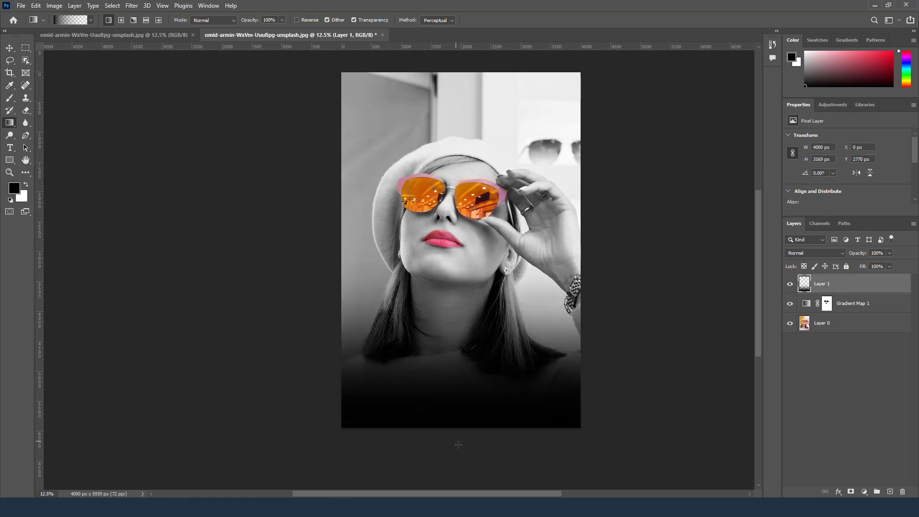
pyautogui.moveTo(458, 445); pyautogui.dragTo(451, 286)
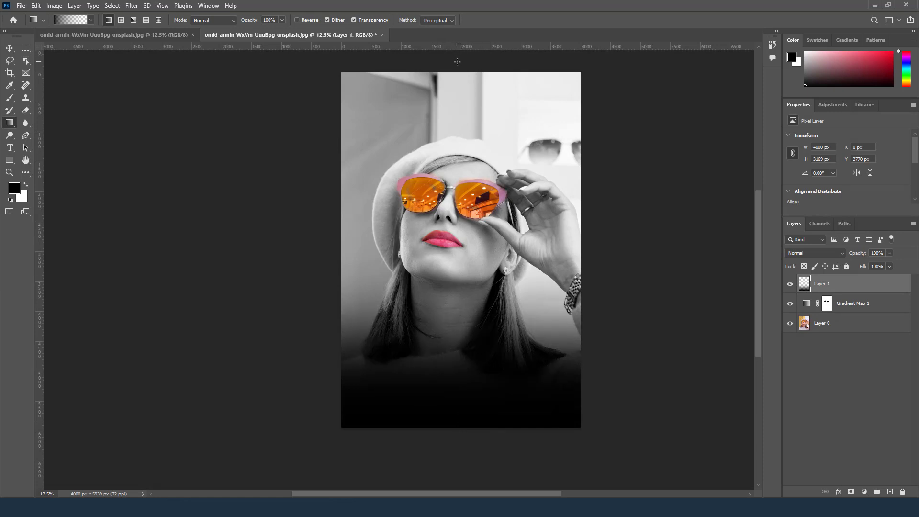
# Darken the top, right and left edges with inward black fades.
pyautogui.moveTo(453, 62); pyautogui.dragTo(459, 269)
pyautogui.moveTo(459, 269); pyautogui.dragTo(459, 267)
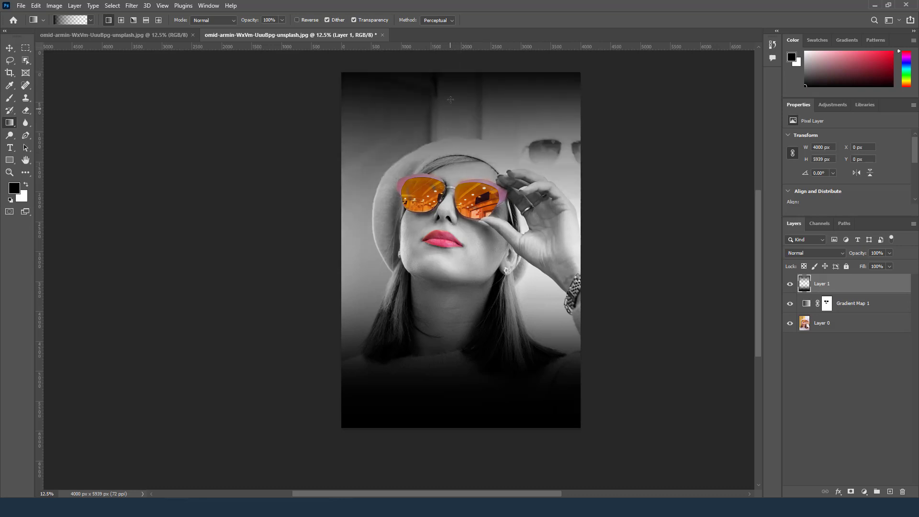
pyautogui.moveTo(451, 60); pyautogui.dragTo(459, 148)
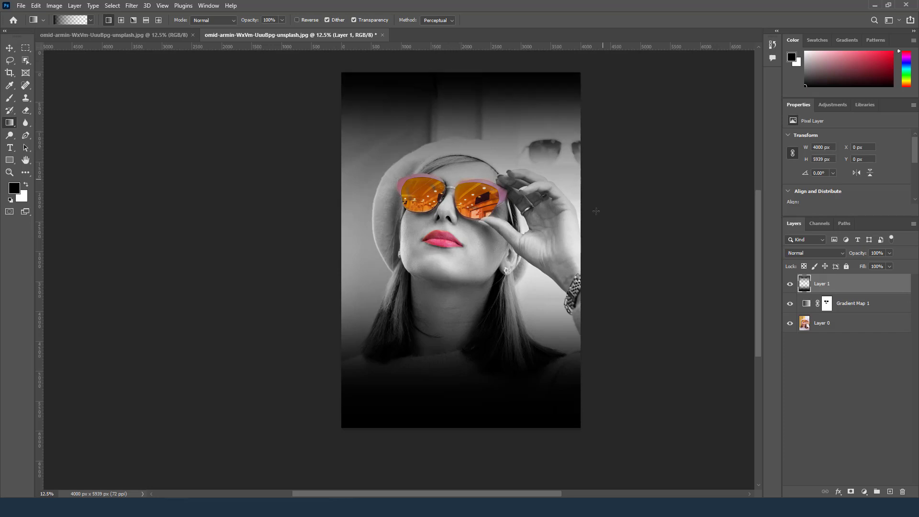
pyautogui.moveTo(650, 226)
pyautogui.mouseDown()
pyautogui.moveTo(449, 237)
pyautogui.moveTo(457, 215)
pyautogui.mouseUp()
pyautogui.moveTo(643, 221); pyautogui.dragTo(521, 221)
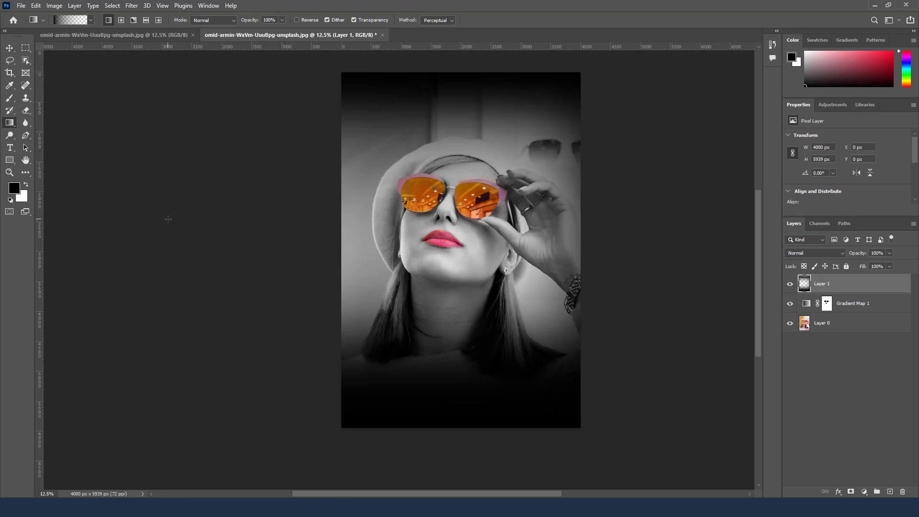
pyautogui.moveTo(168, 219)
pyautogui.mouseDown()
pyautogui.moveTo(480, 221)
pyautogui.moveTo(383, 219)
pyautogui.mouseUp()
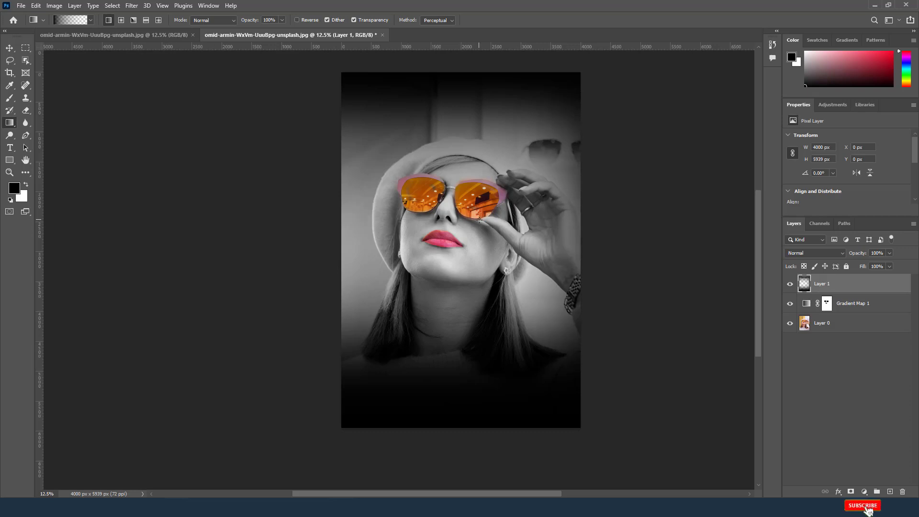
pyautogui.moveTo(240, 215); pyautogui.dragTo(414, 217)
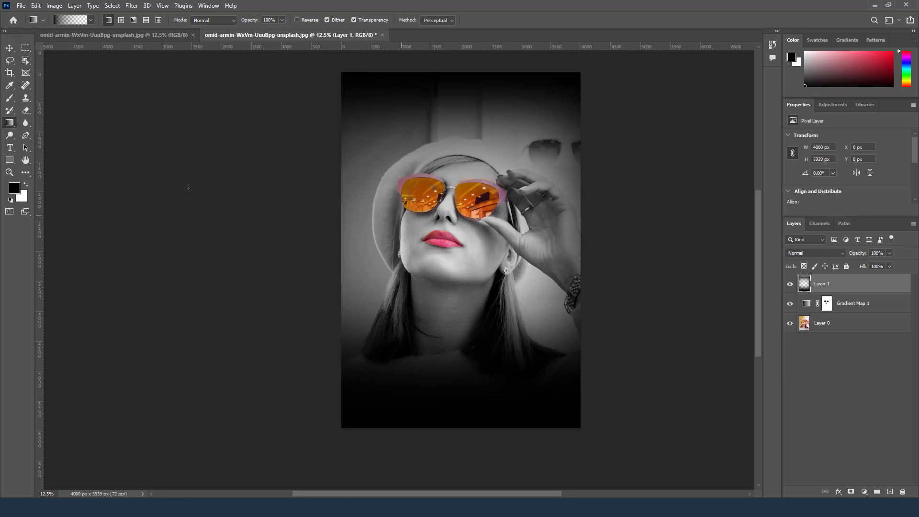
# Sample the lips' pink (#e45c85) as the foreground colour.
pyautogui.click(9, 173)
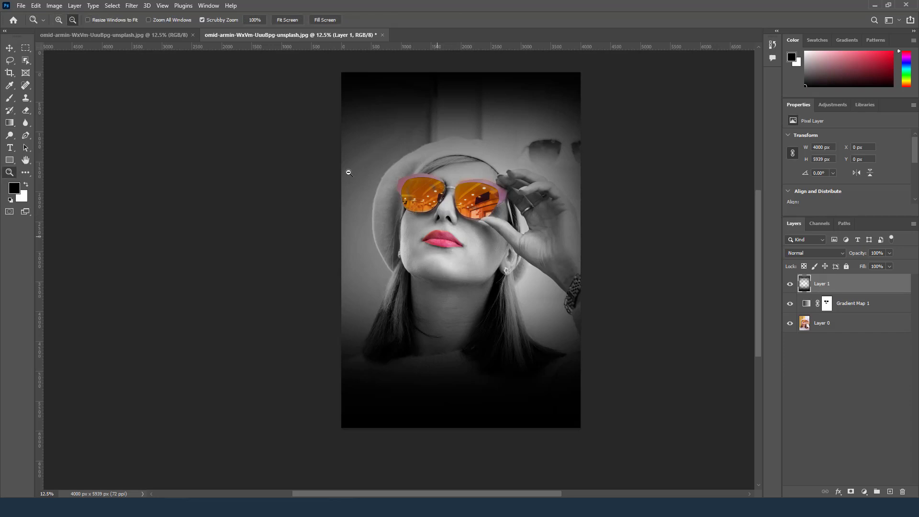
pyautogui.click(458, 252)
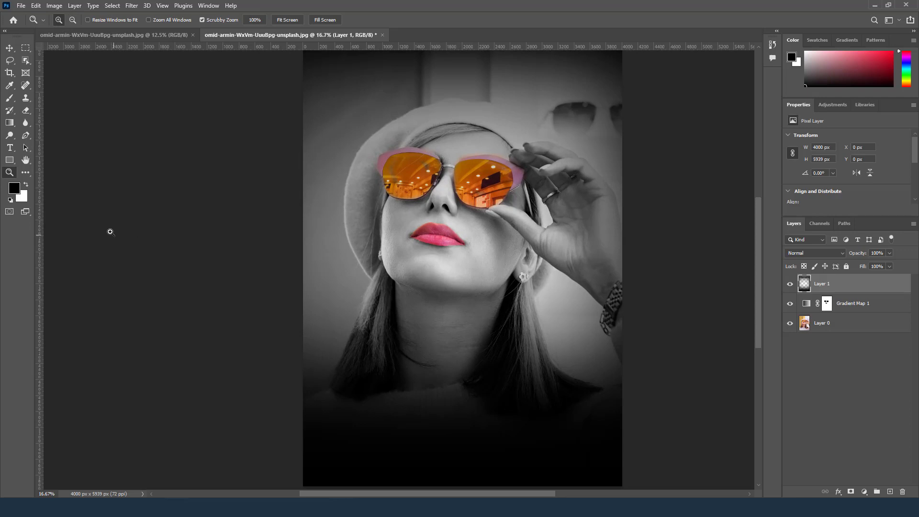
pyautogui.click(15, 191)
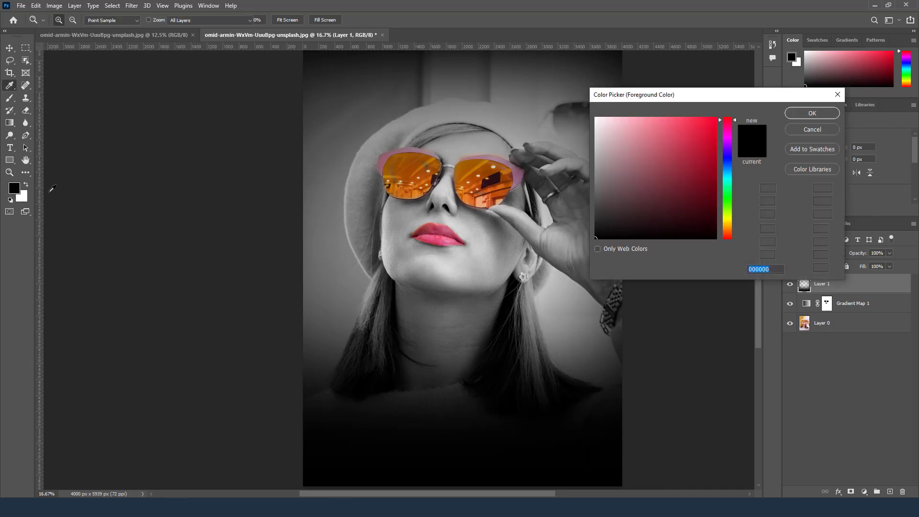
pyautogui.click(435, 235)
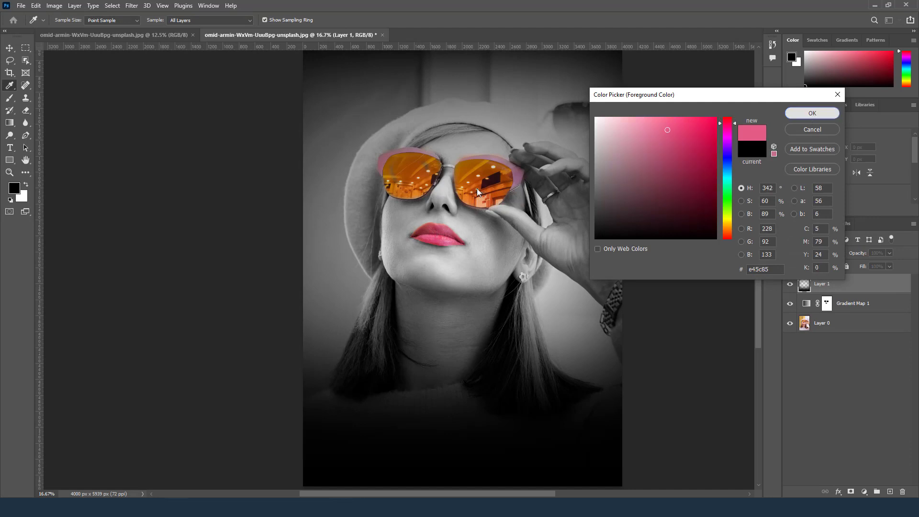
pyautogui.click(813, 113)
# Zoom out to the whole poster and add an empty Layer 2.
pyautogui.press('z')
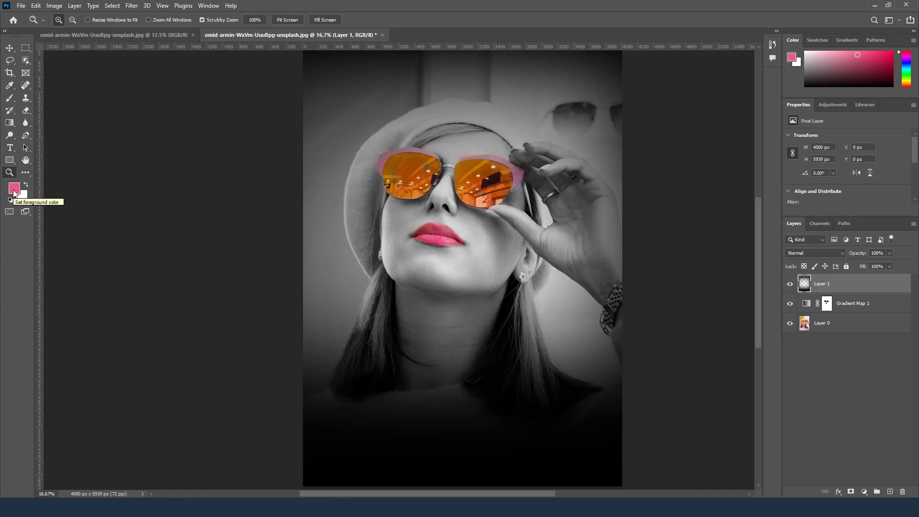
pyautogui.hotkey('ctrl', '-')
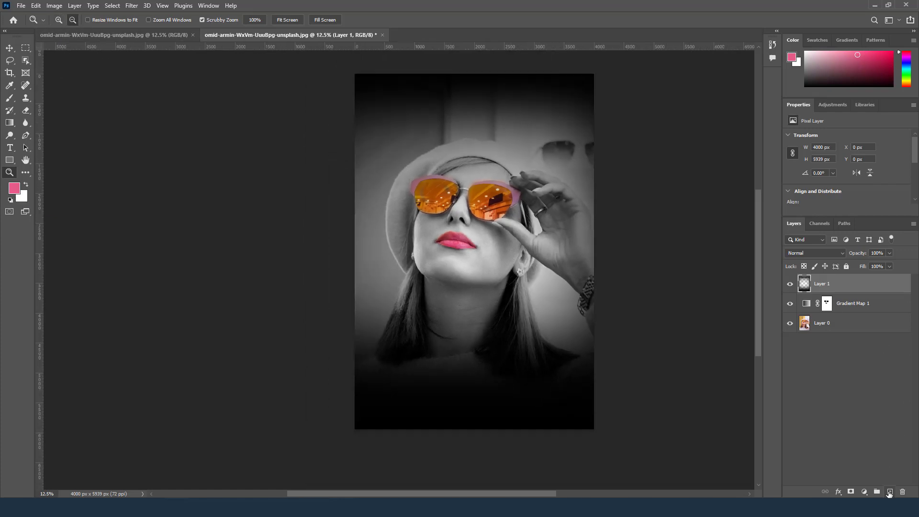
pyautogui.click(890, 493)
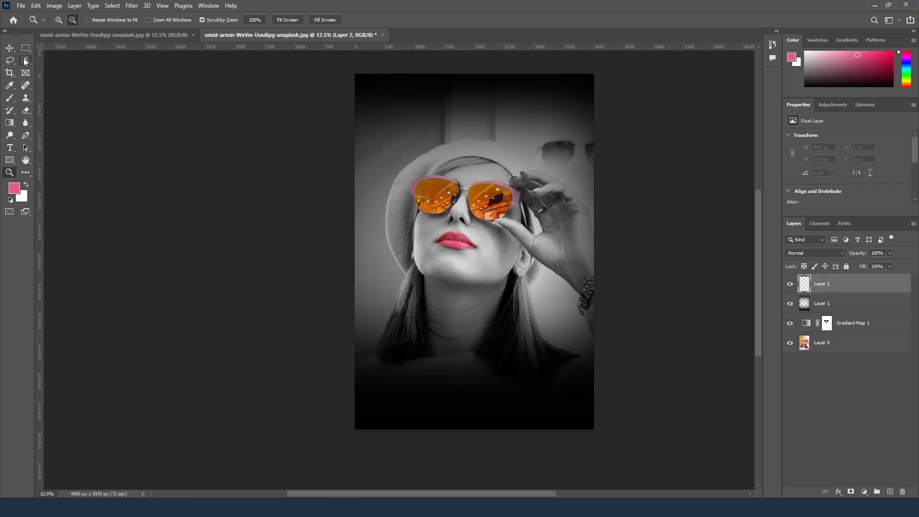
# Select a 761 × 761 px square below the right hair ends and fill it with pink.
pyautogui.click(519, 261)
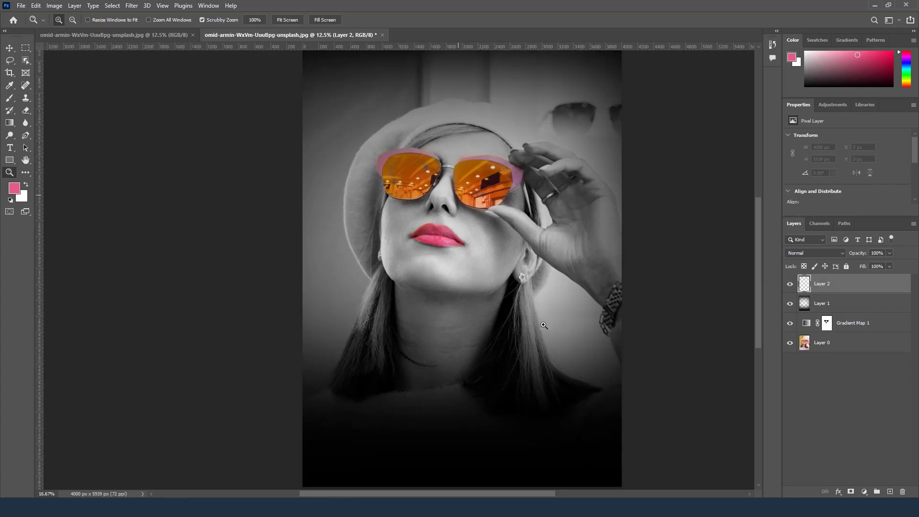
pyautogui.click(542, 338)
pyautogui.moveTo(543, 338); pyautogui.dragTo(539, 131)
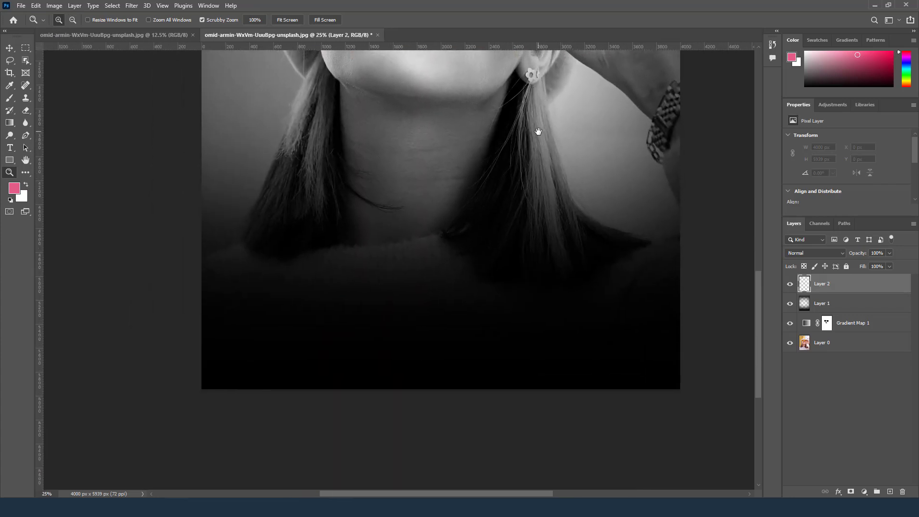
pyautogui.click(25, 48)
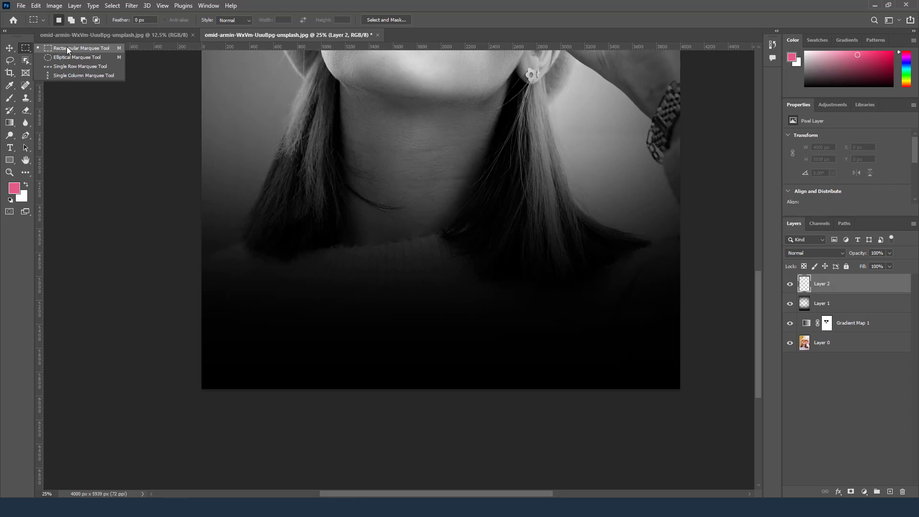
pyautogui.click(67, 47)
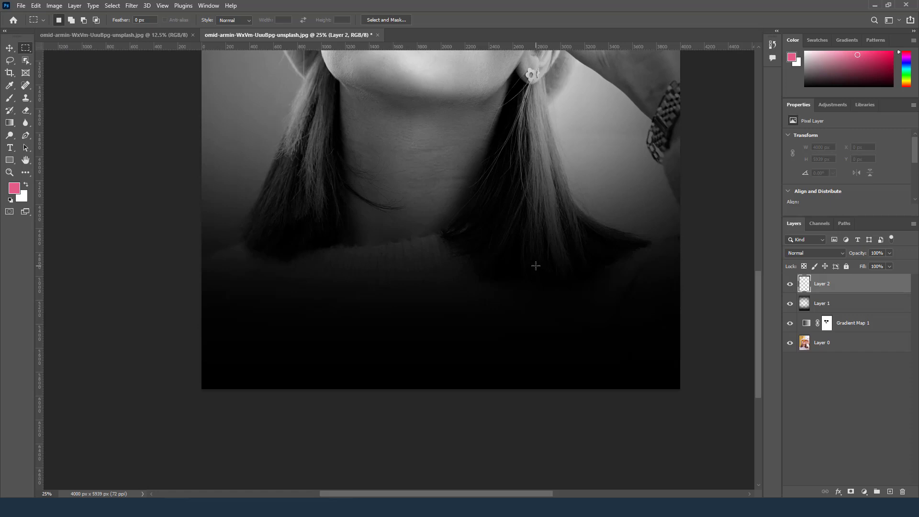
pyautogui.moveTo(503, 219)
pyautogui.mouseDown()
pyautogui.moveTo(613, 327)
pyautogui.moveTo(590, 293)
pyautogui.moveTo(603, 309)
pyautogui.mouseUp()
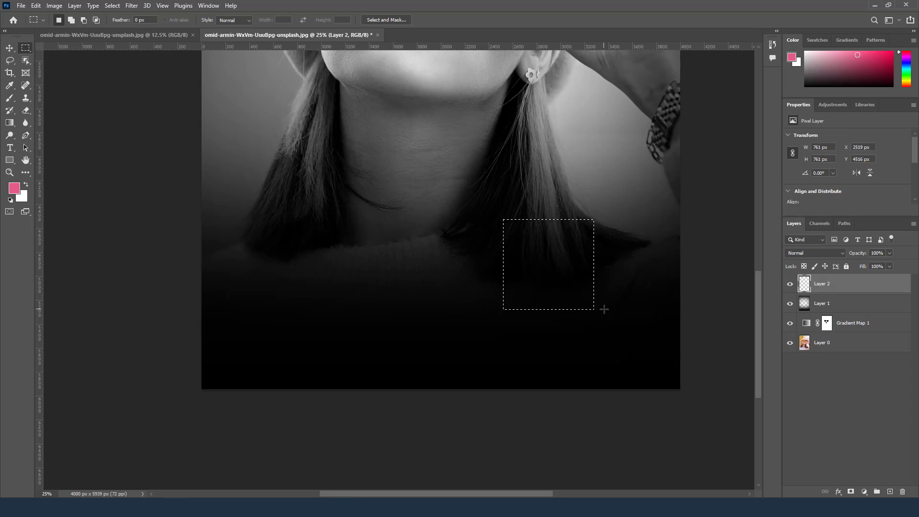
pyautogui.press('alt')
pyautogui.hotkey('alt', 'BackSpace')
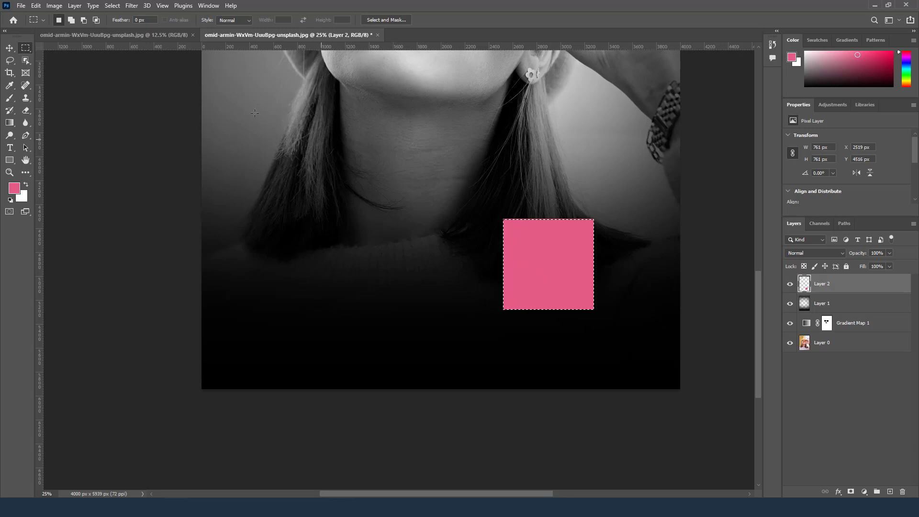
# Cancel an accidental Save As dialog and deselect the pink square.
pyautogui.click(113, 6)
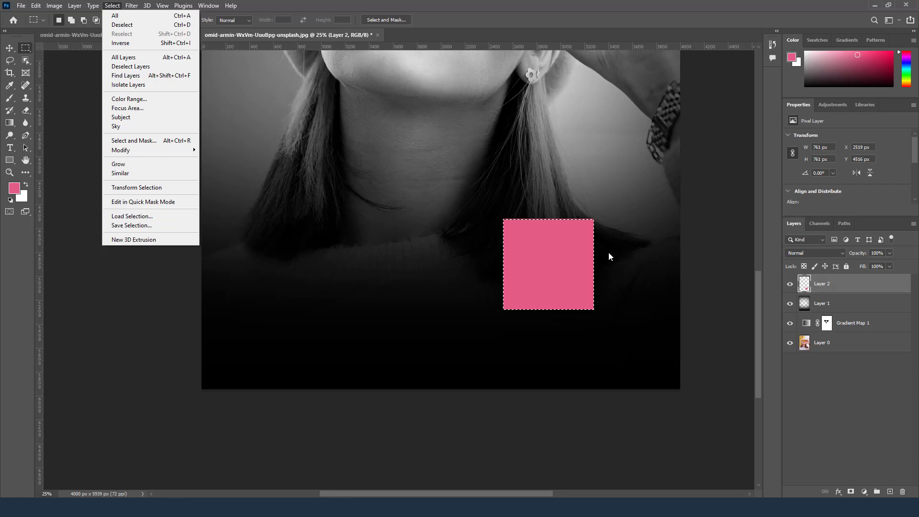
pyautogui.click(521, 46)
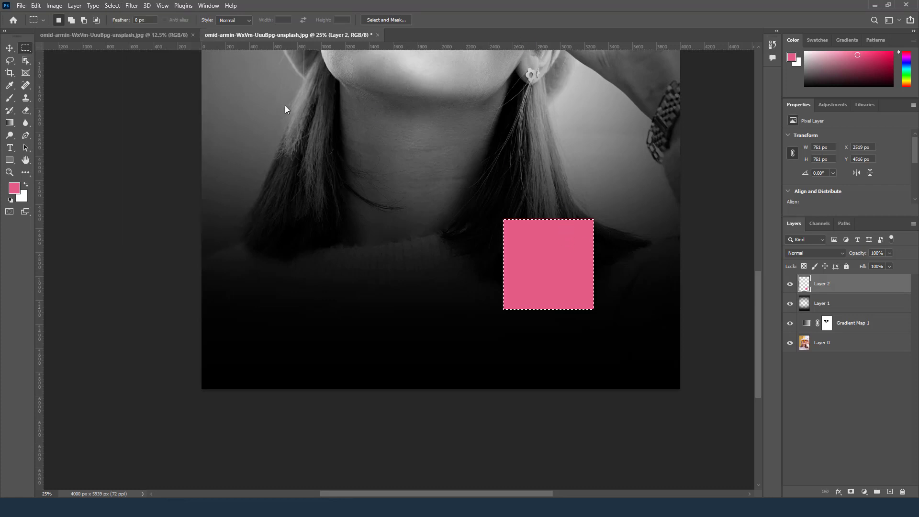
pyautogui.hotkey('ctrl', 'shift', 's')
pyautogui.click(425, 272)
pyautogui.click(10, 47)
pyautogui.click(556, 244)
pyautogui.hotkey('ctrl', 'd')
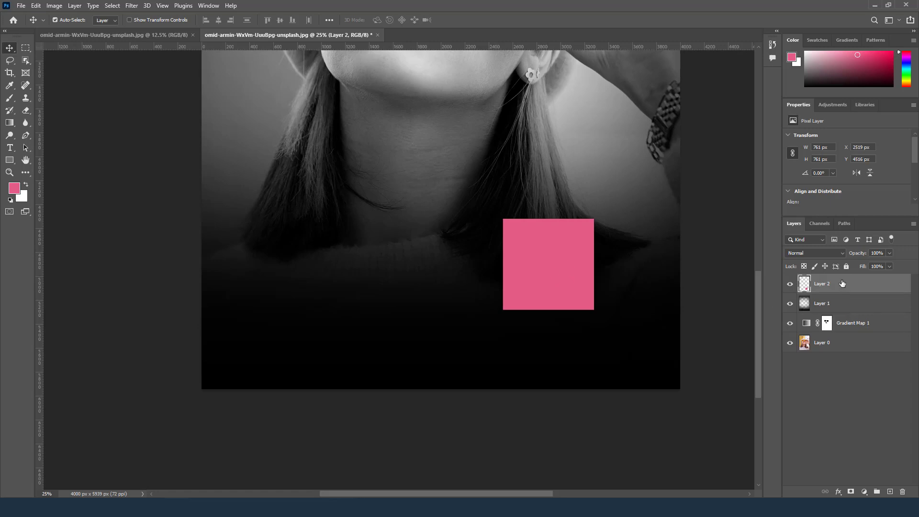
# Duplicate the pink square, shift the copy left and down, and change its blend mode.
pyautogui.moveTo(843, 285); pyautogui.dragTo(889, 492)
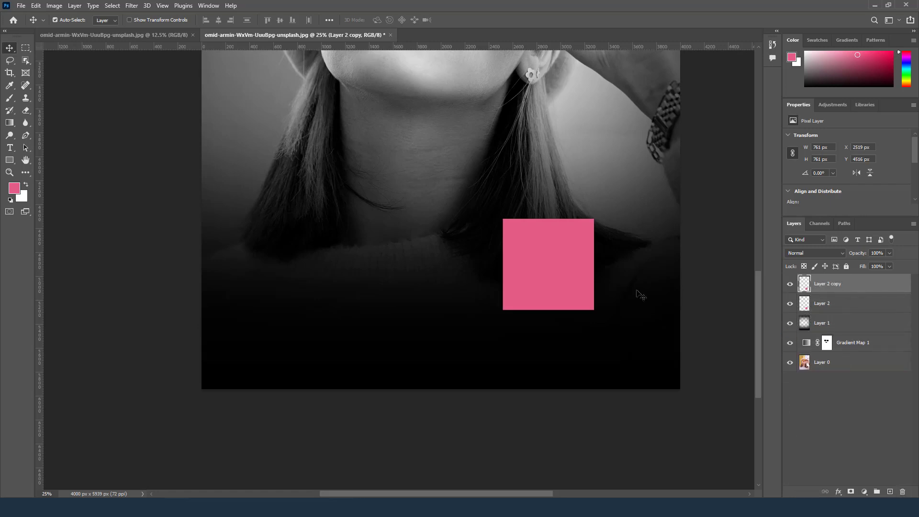
pyautogui.moveTo(566, 280); pyautogui.dragTo(535, 296)
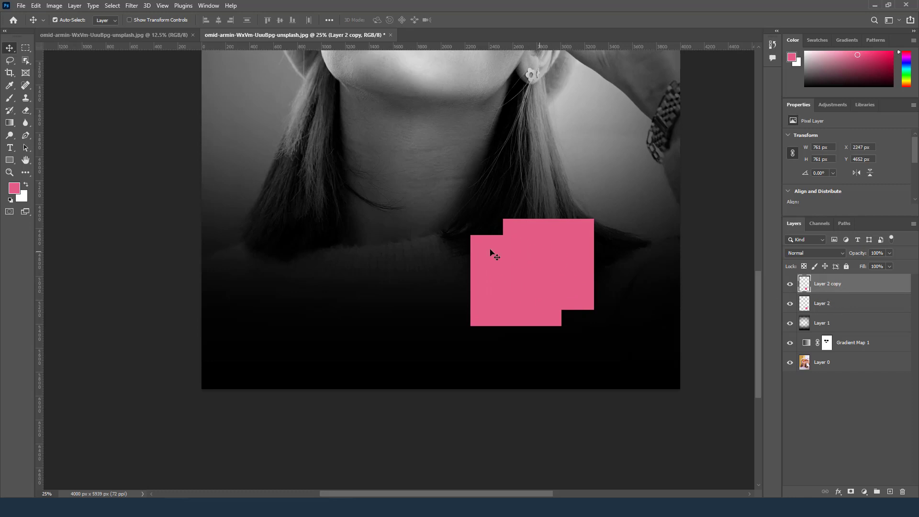
pyautogui.click(843, 256)
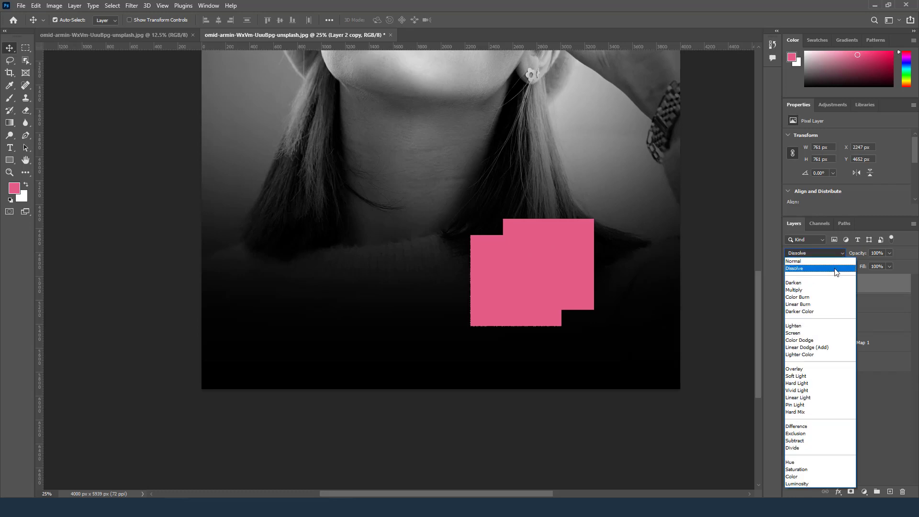
pyautogui.click(835, 269)
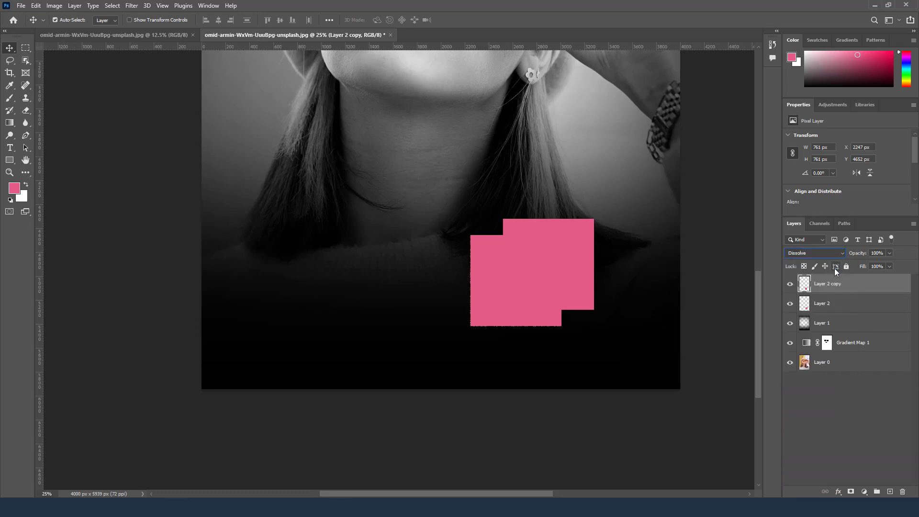
pyautogui.press('Down')
pyautogui.press('Down')
pyautogui.press('Down')
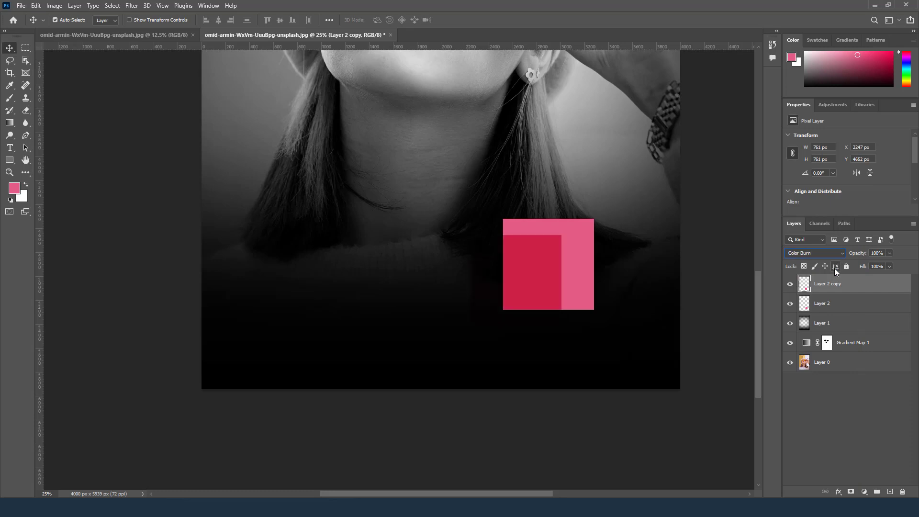
pyautogui.press('Down')
pyautogui.press('Down')
pyautogui.press('Down')
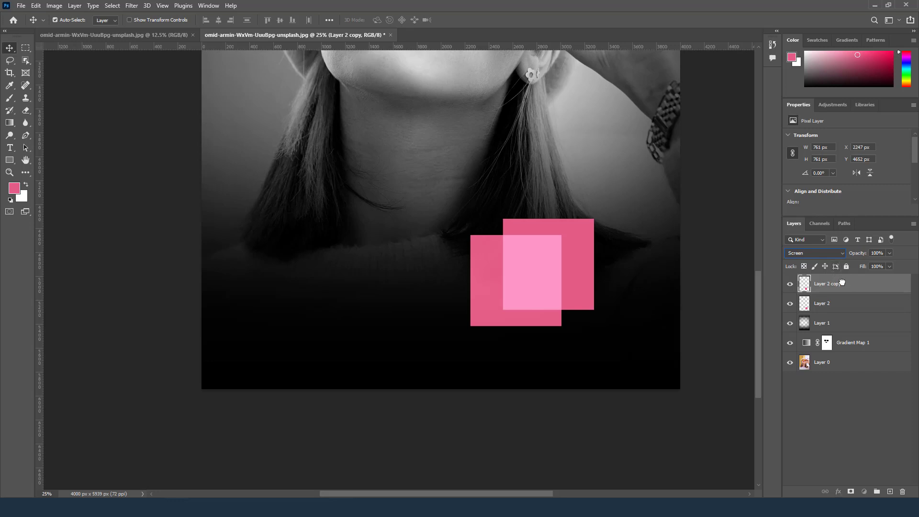
# Add a third pink square with Ctrl+J and arrange the three overlapping squares.
pyautogui.press('ctrl')
pyautogui.hotkey('ctrl', 'j')
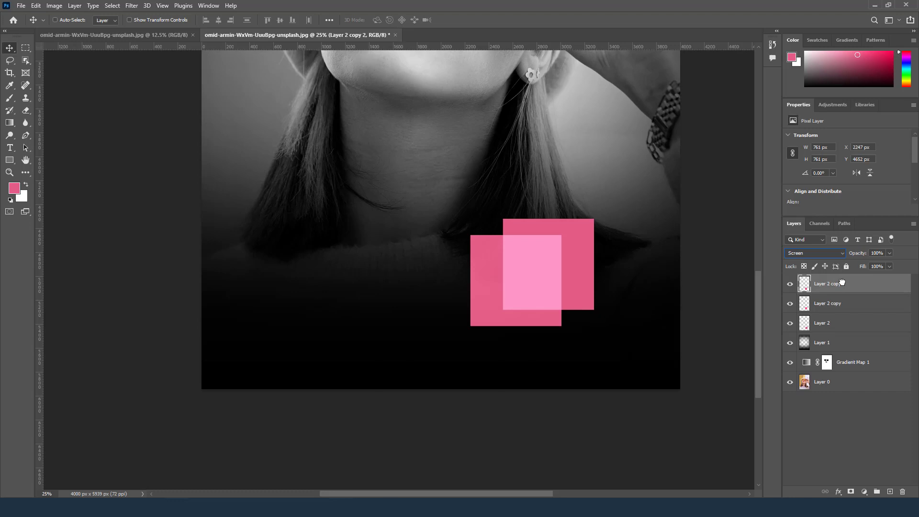
pyautogui.moveTo(532, 272)
pyautogui.mouseDown()
pyautogui.moveTo(601, 276)
pyautogui.moveTo(606, 261)
pyautogui.mouseUp()
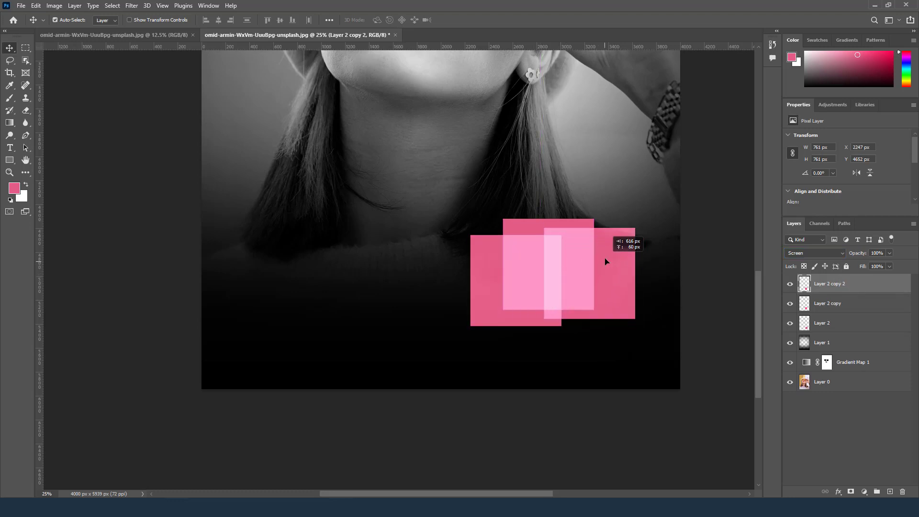
pyautogui.moveTo(529, 281); pyautogui.dragTo(529, 288)
pyautogui.moveTo(588, 270); pyautogui.dragTo(570, 273)
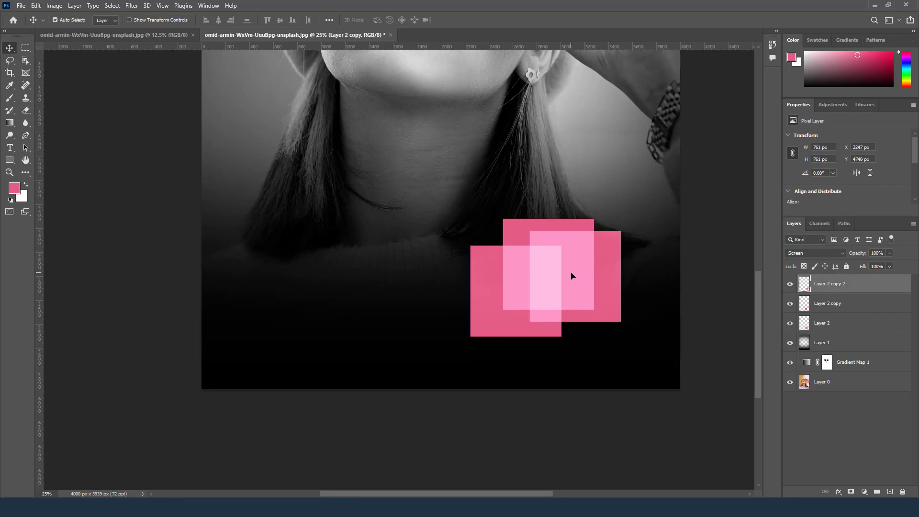
# Check the reference poster, then nudge the bottom-left square slightly into place.
pyautogui.click(146, 34)
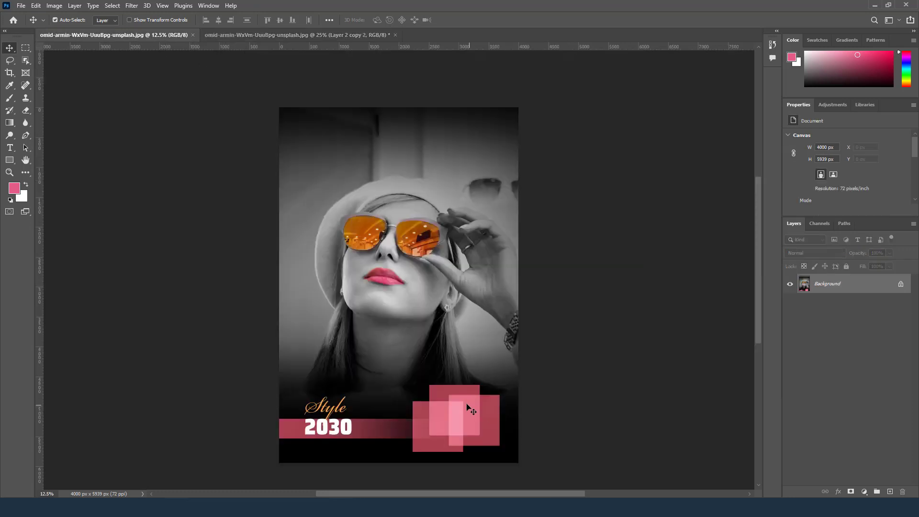
pyautogui.click(332, 36)
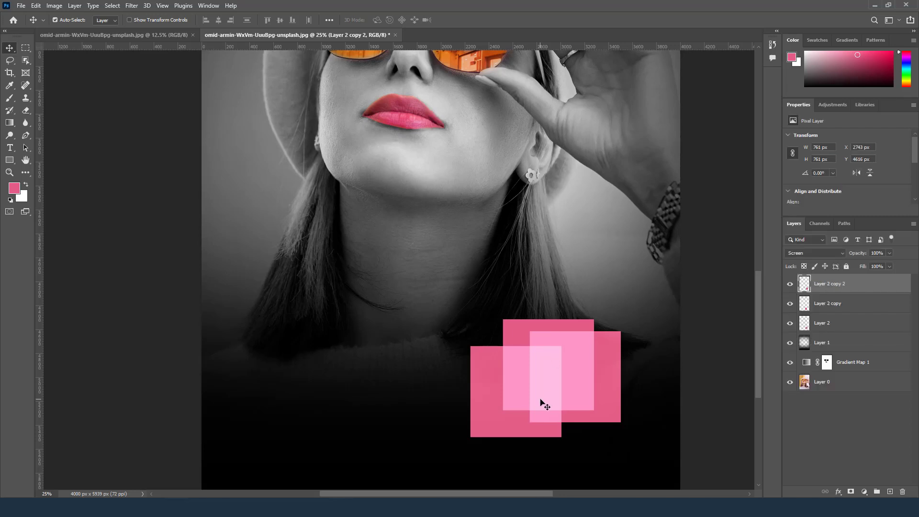
pyautogui.click(515, 397)
pyautogui.moveTo(513, 395); pyautogui.dragTo(515, 395)
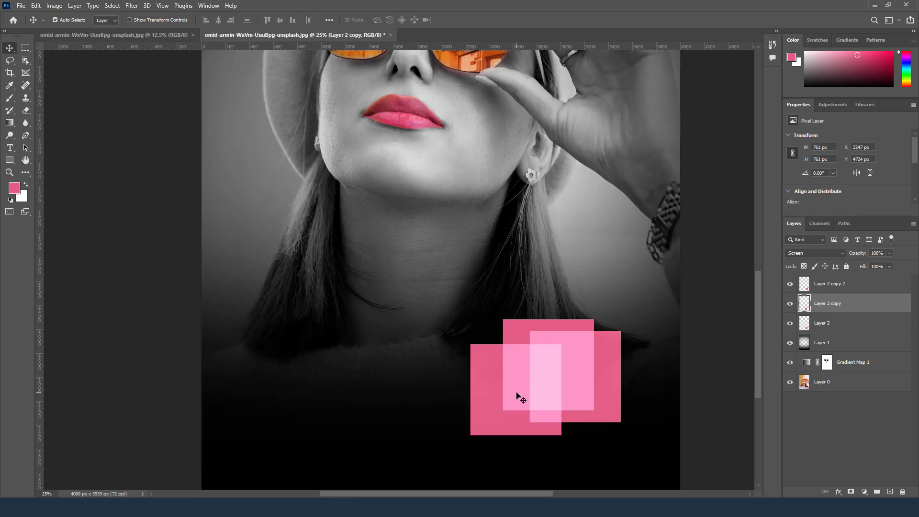
pyautogui.press('Down')
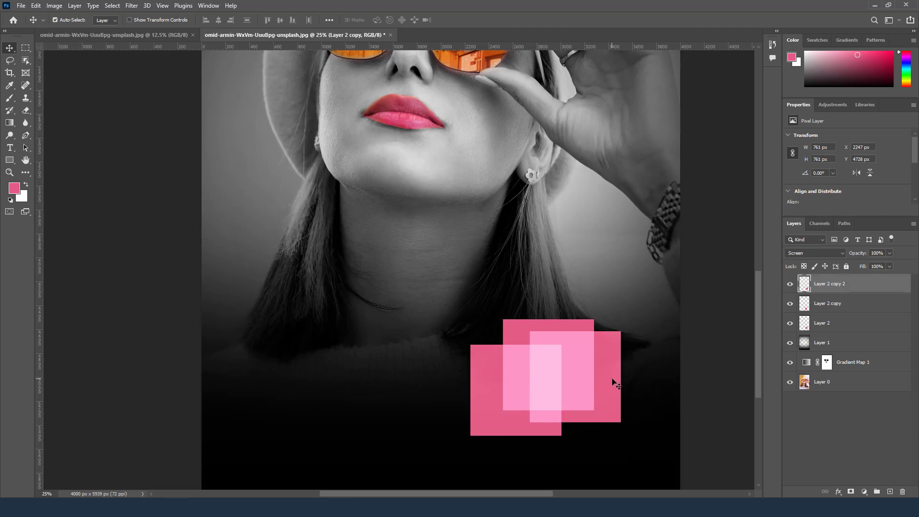
pyautogui.click(613, 382)
# Apply a Gaussian Blur with 4-pixel radius to the Layer 2 copy 2 square.
pyautogui.click(130, 6)
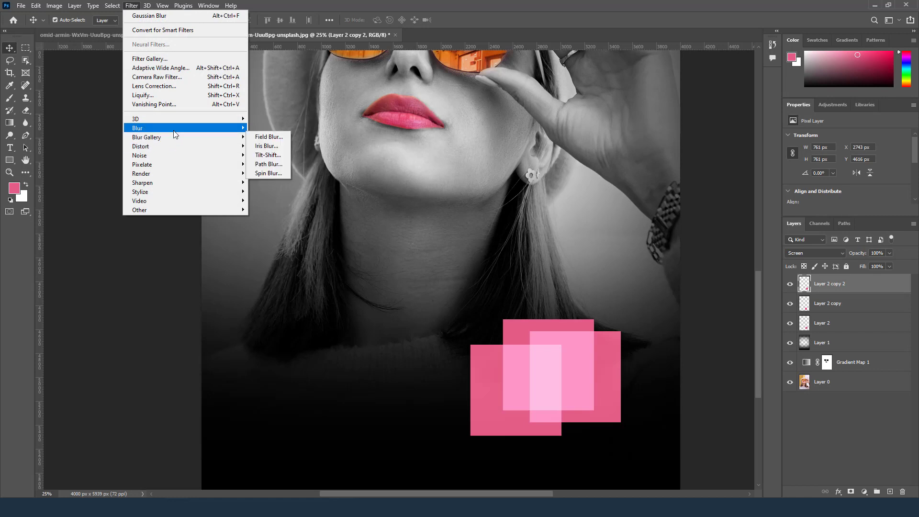
pyautogui.moveTo(184, 128)
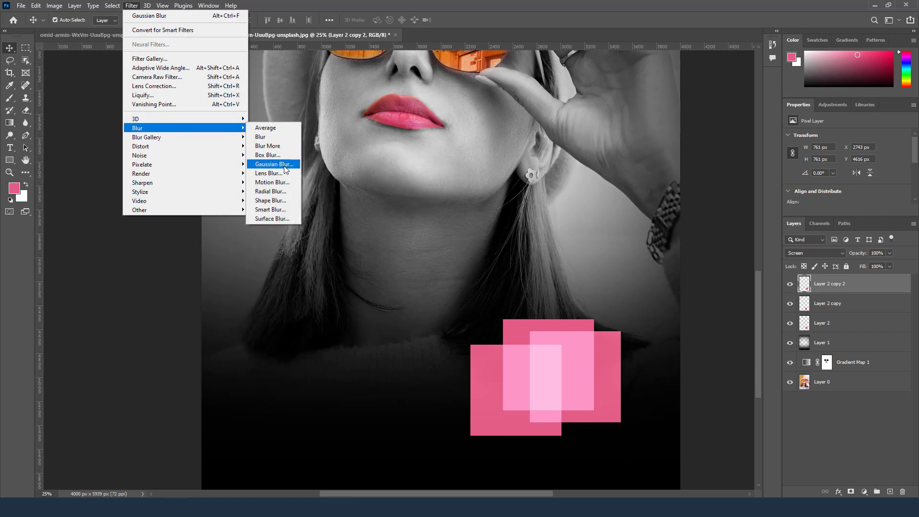
pyautogui.click(274, 164)
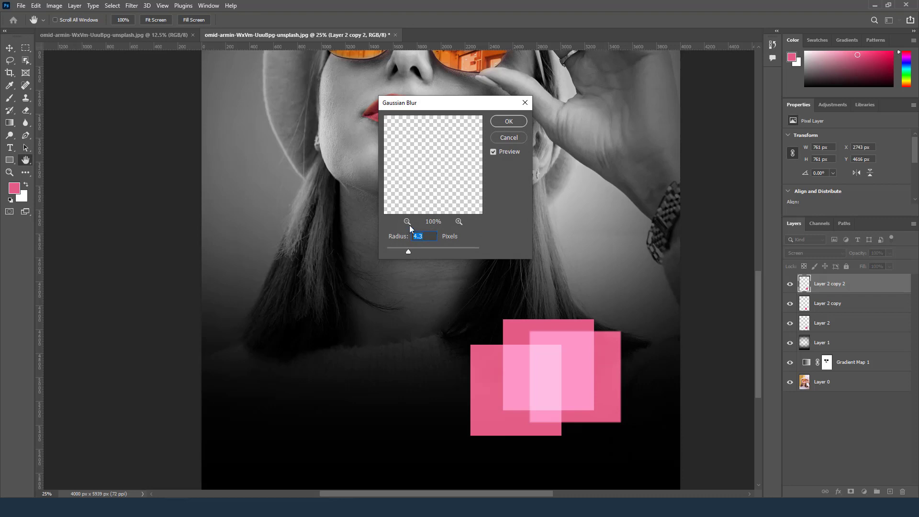
pyautogui.click(407, 222)
pyautogui.click(407, 222)
pyautogui.click(407, 222)
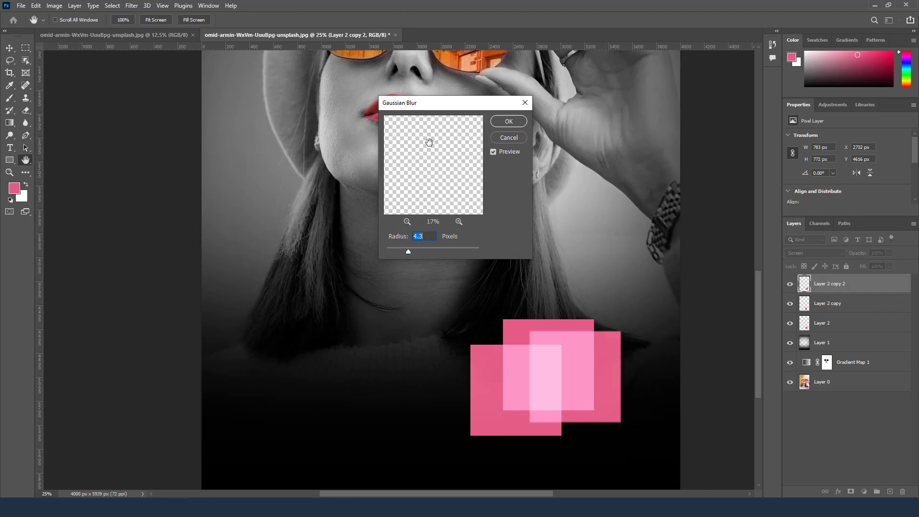
pyautogui.moveTo(429, 143); pyautogui.dragTo(431, 186)
pyautogui.click(407, 222)
pyautogui.click(407, 222)
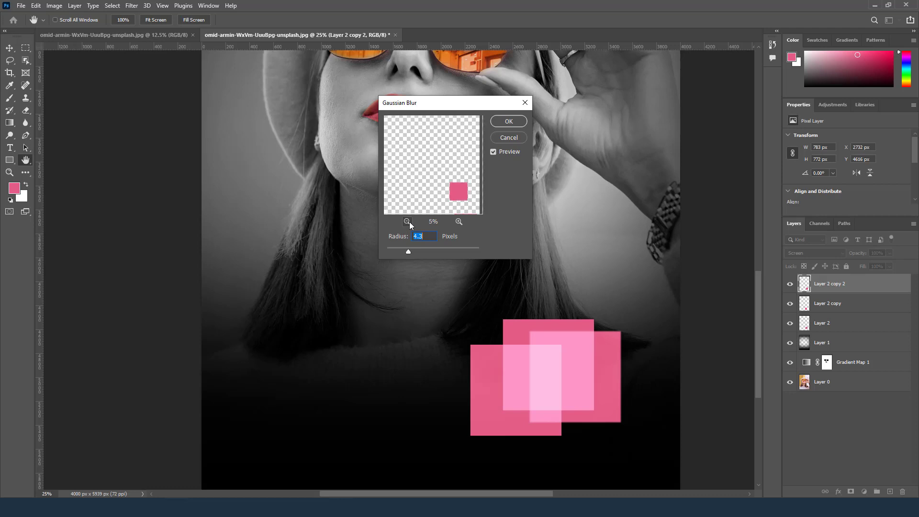
pyautogui.click(407, 222)
pyautogui.click(427, 236)
pyautogui.write('5')
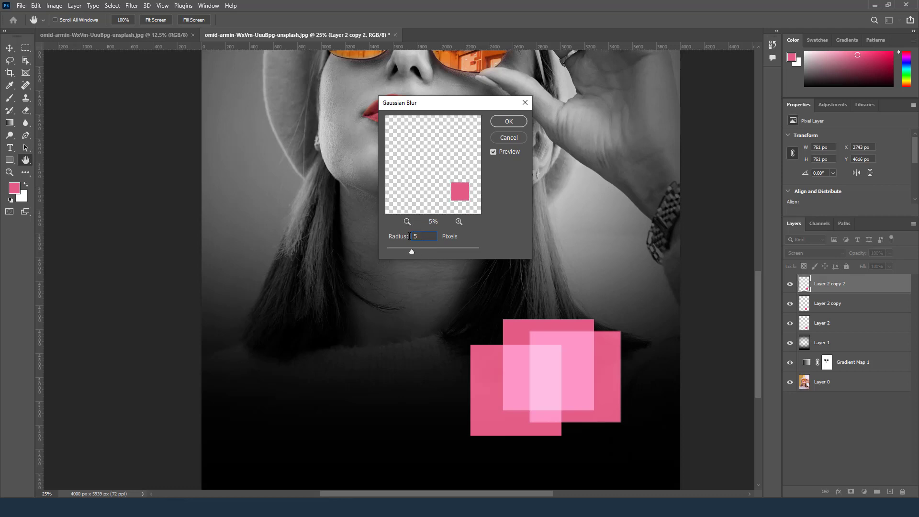
pyautogui.write('4')
pyautogui.click(508, 122)
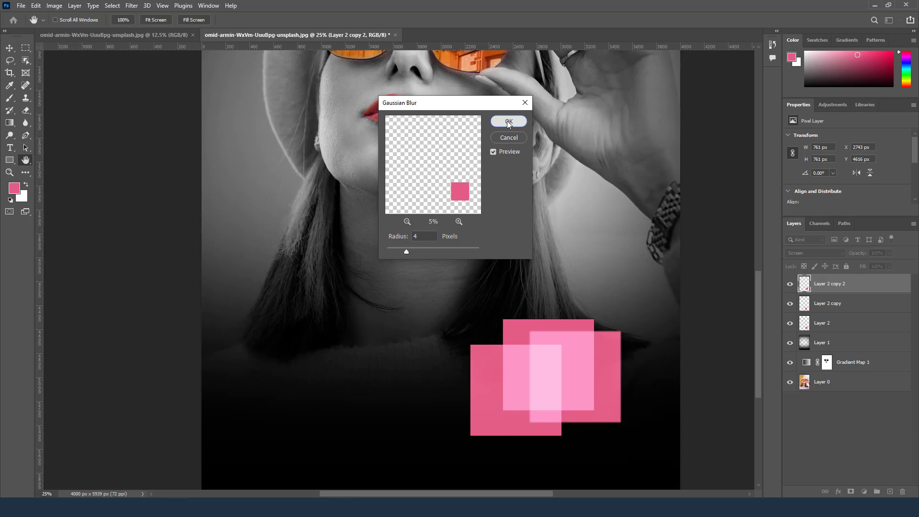
pyautogui.click(9, 173)
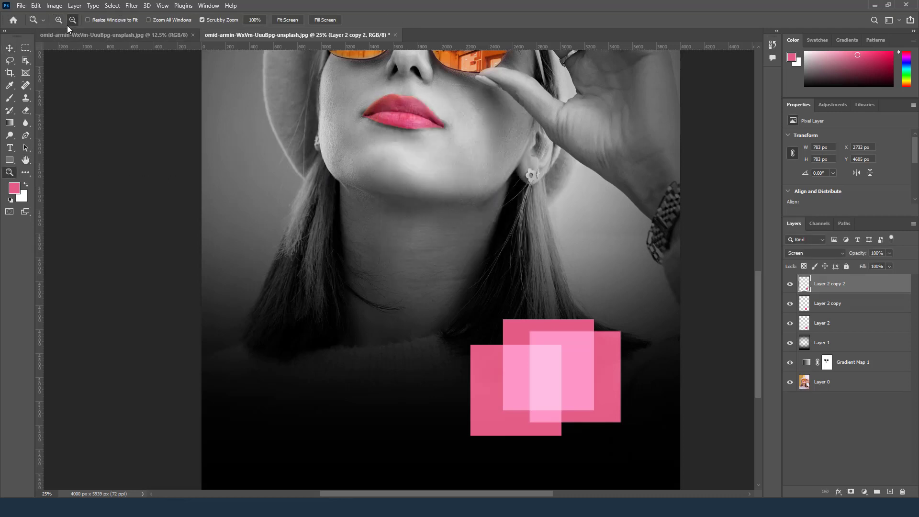
# Zoom out and marquee-select a 2746 × 345 px strip from the left edge toward the squares.
pyautogui.click(73, 21)
pyautogui.click(480, 226)
pyautogui.click(483, 240)
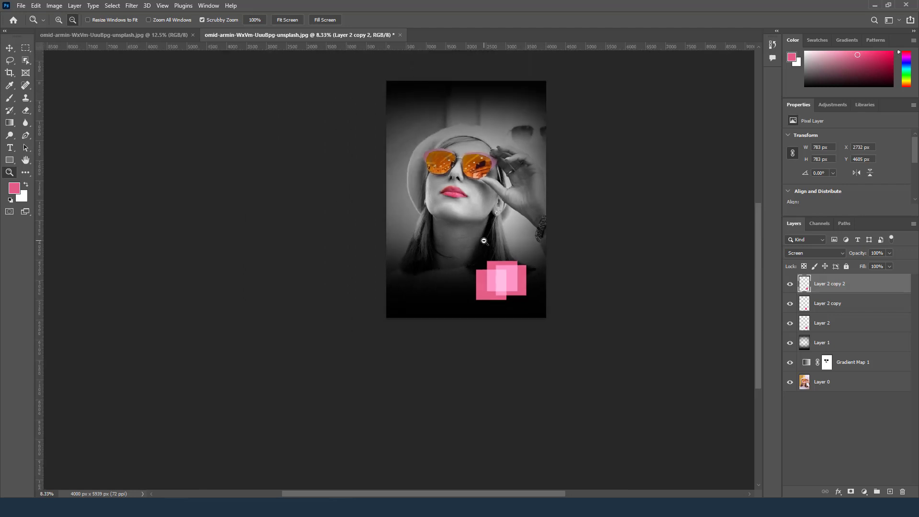
pyautogui.click(162, 35)
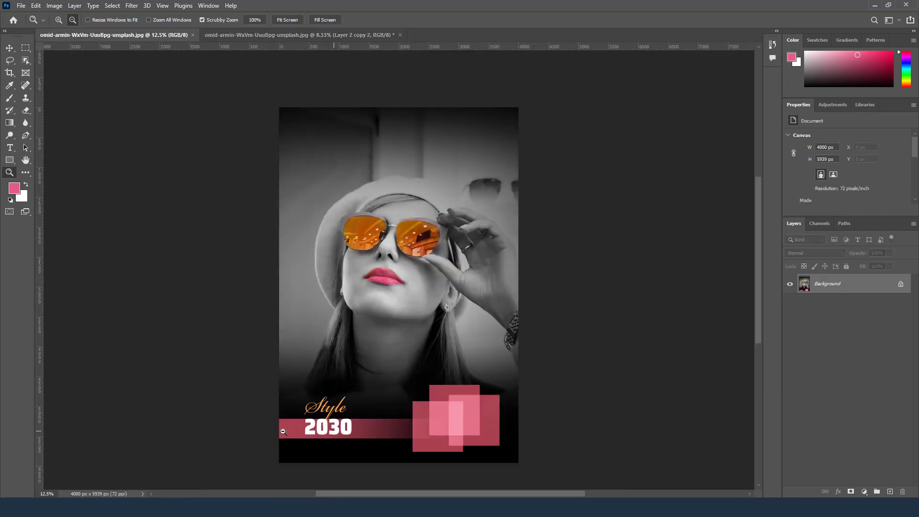
pyautogui.click(334, 36)
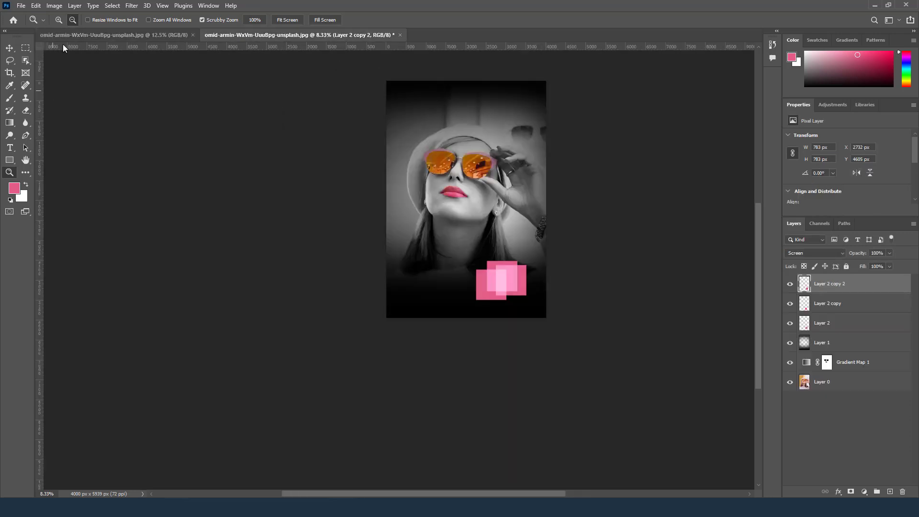
pyautogui.keyDown('alt'); pyautogui.click(527, 245); pyautogui.keyUp('alt')
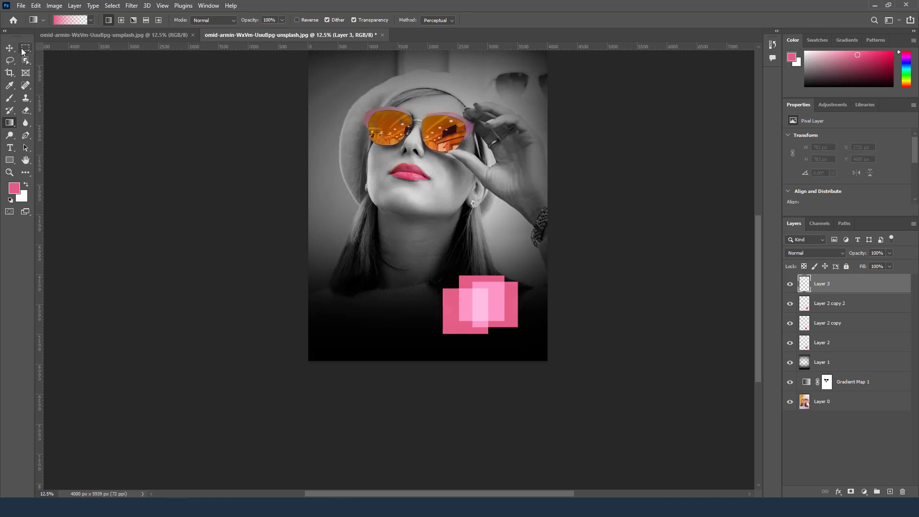
pyautogui.click(22, 50)
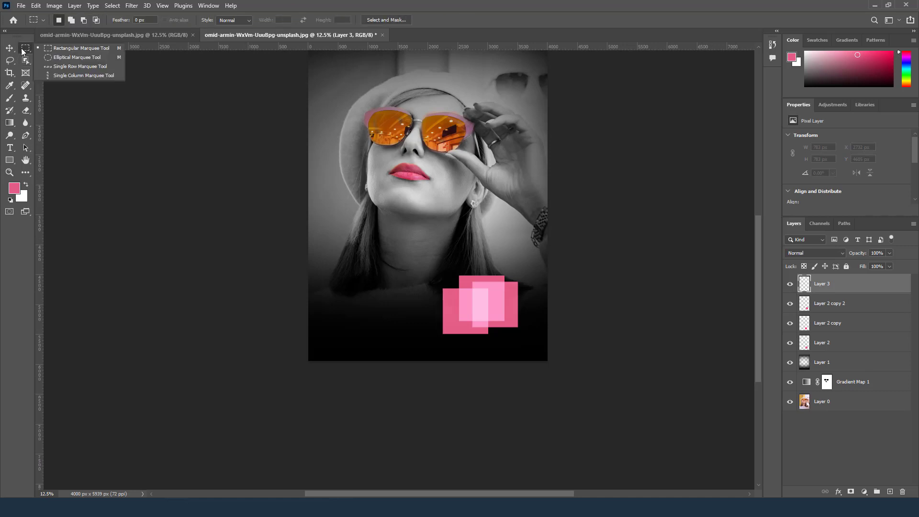
pyautogui.click(75, 50)
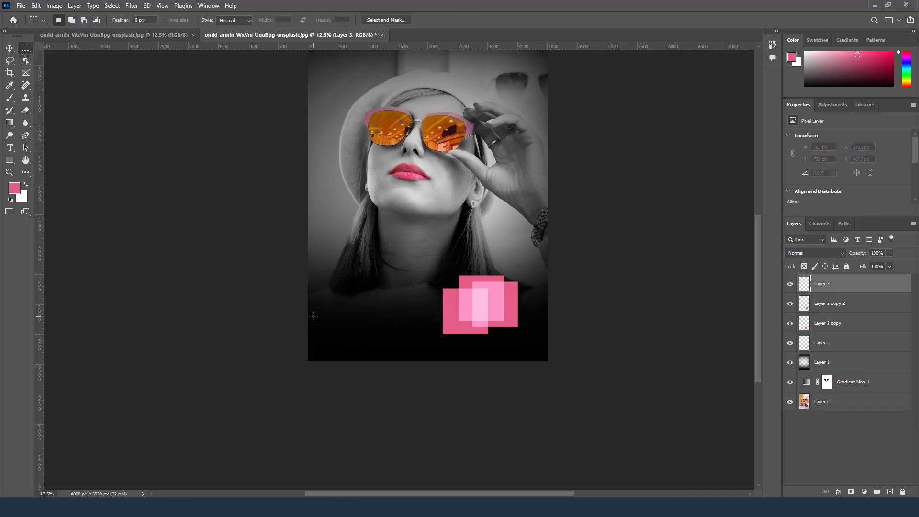
pyautogui.moveTo(306, 301); pyautogui.dragTo(474, 320)
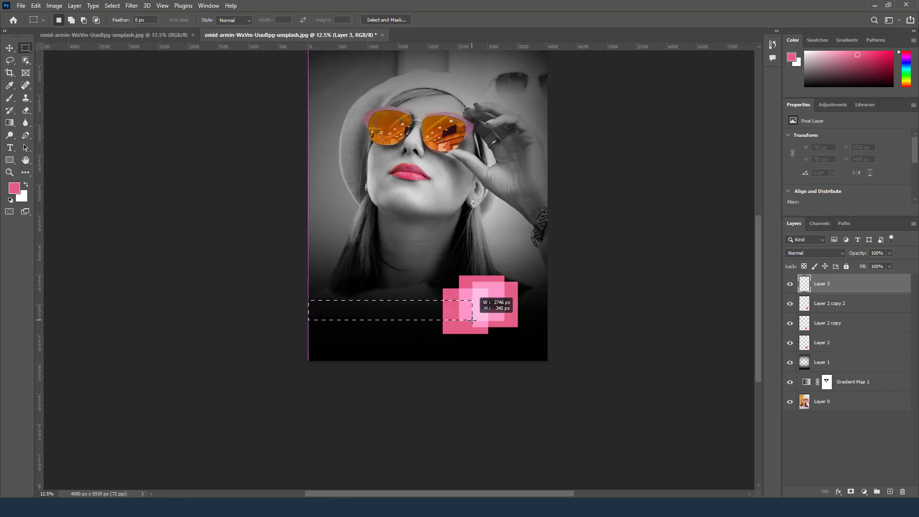
pyautogui.moveTo(473, 319); pyautogui.dragTo(472, 320)
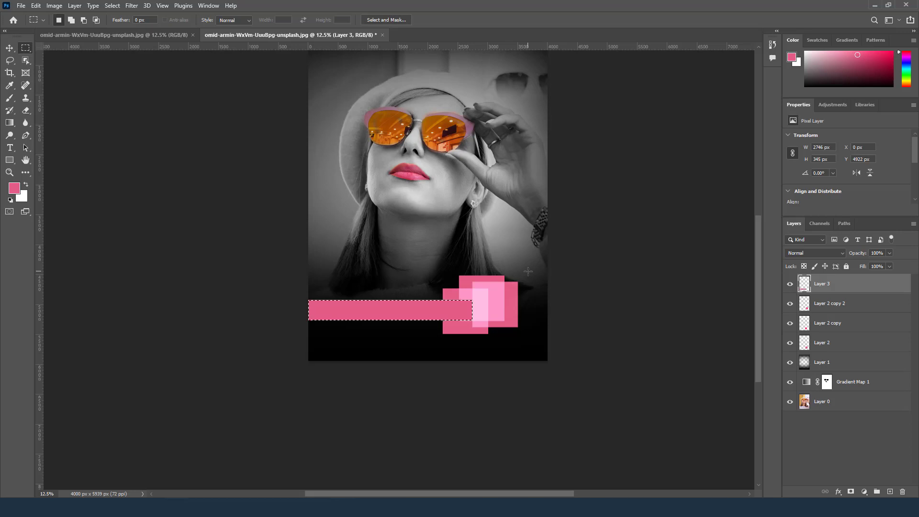
# Set the pink strip layer to Screen blend, deselect, and add a layer mask.
pyautogui.click(842, 252)
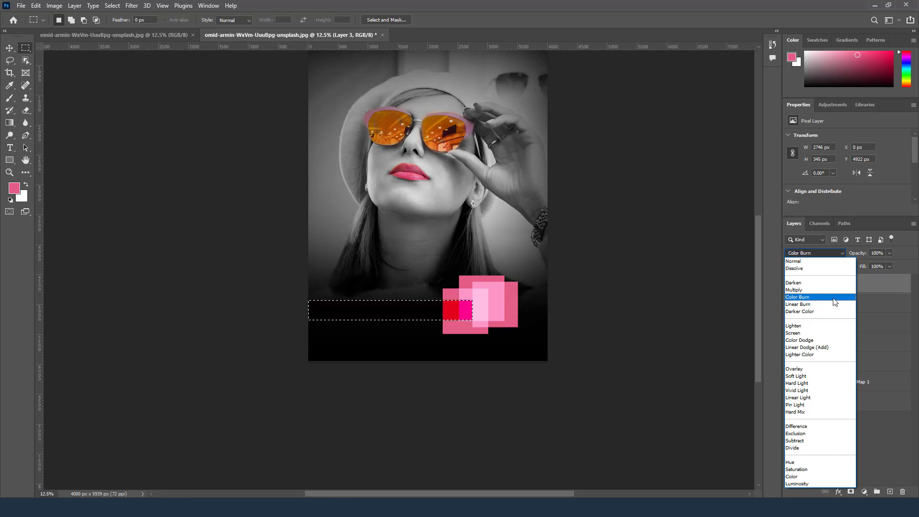
pyautogui.click(804, 332)
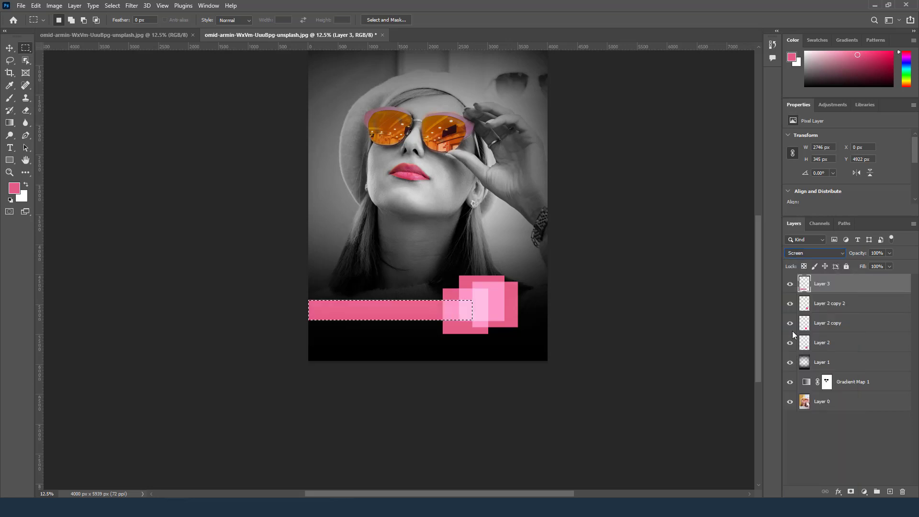
pyautogui.hotkey('ctrl', 'd')
pyautogui.click(852, 493)
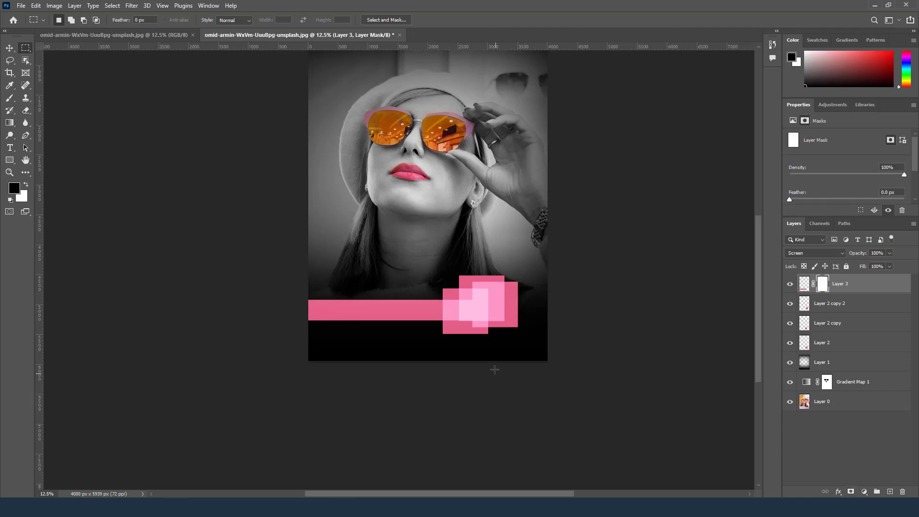
# Drag a Foreground to Transparent gradient across the strip's mask so it fades toward the squares.
pyautogui.click(9, 123)
pyautogui.click(55, 126)
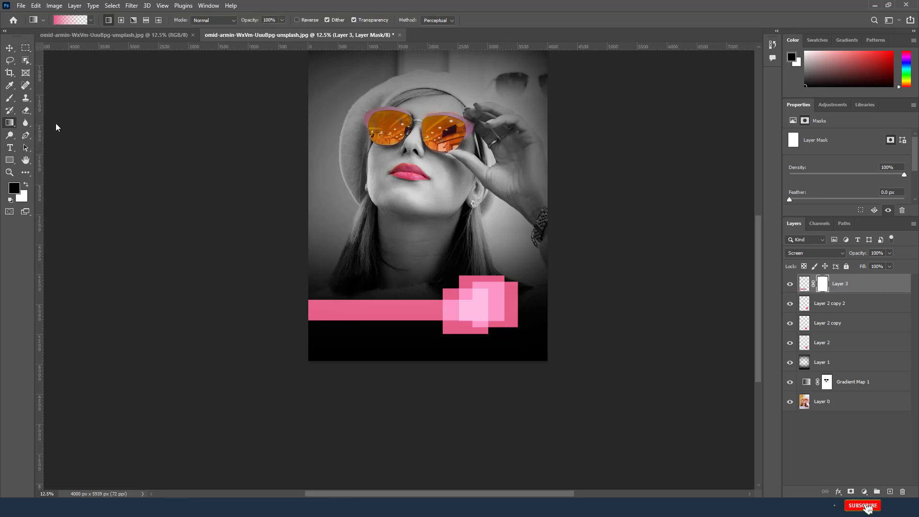
pyautogui.click(70, 21)
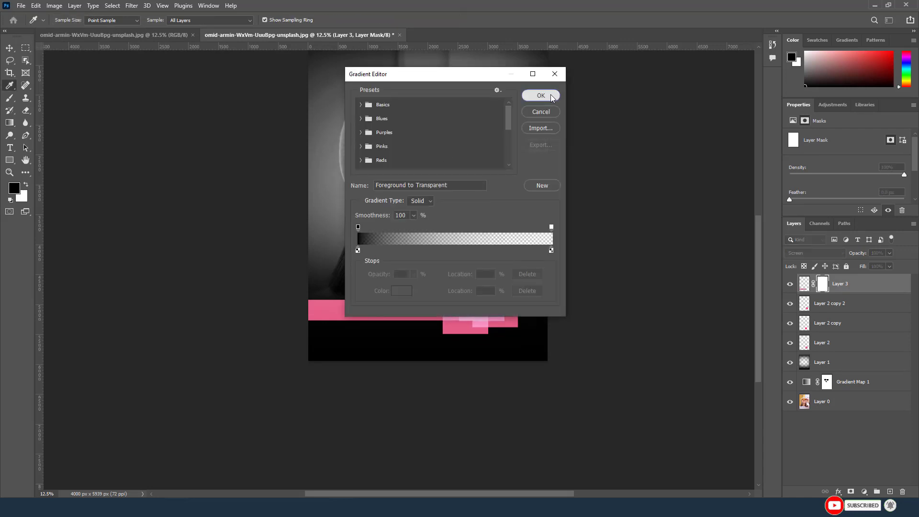
pyautogui.click(541, 95)
pyautogui.scroll(2, 468, 368)
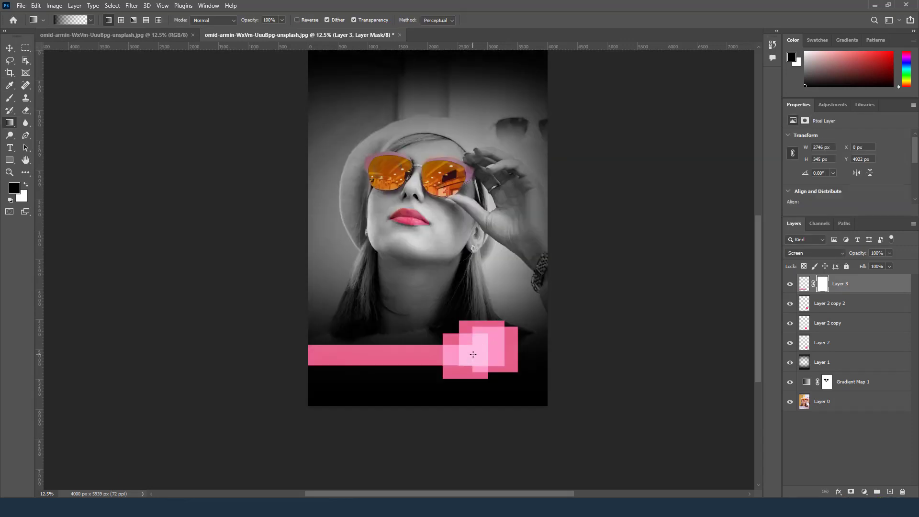
pyautogui.moveTo(474, 354); pyautogui.dragTo(275, 355)
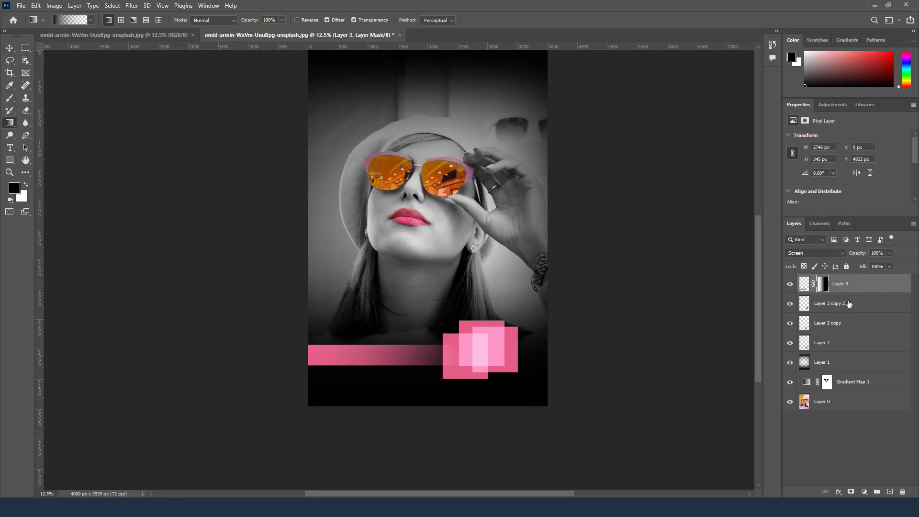
# Move the strip and three squares together slightly lower and snap them to the left edge at X 0.
pyautogui.keyDown('shift'); pyautogui.click(847, 342); pyautogui.keyUp('shift')
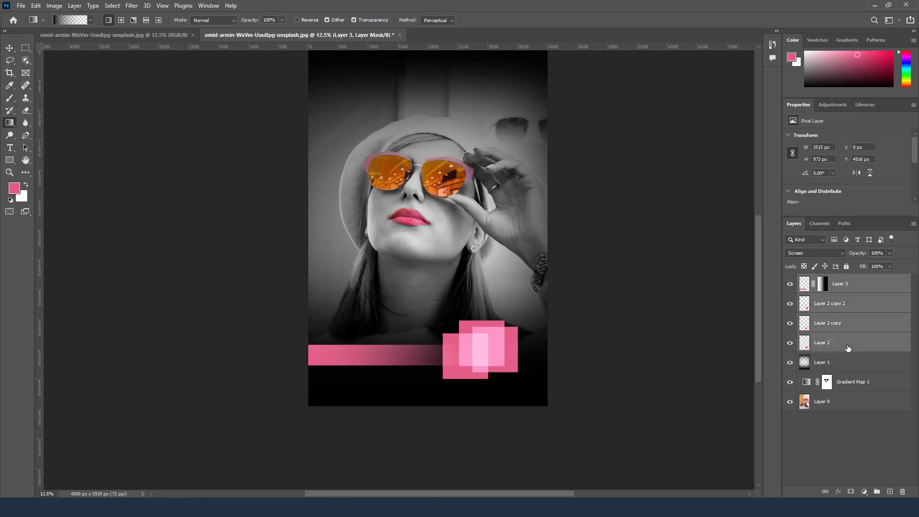
pyautogui.hotkey('ctrl', 't')
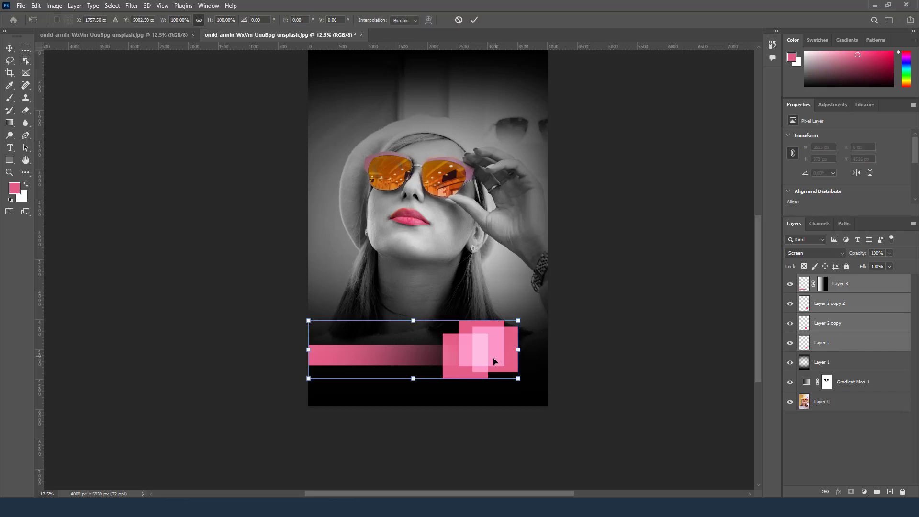
pyautogui.moveTo(494, 356); pyautogui.dragTo(493, 355)
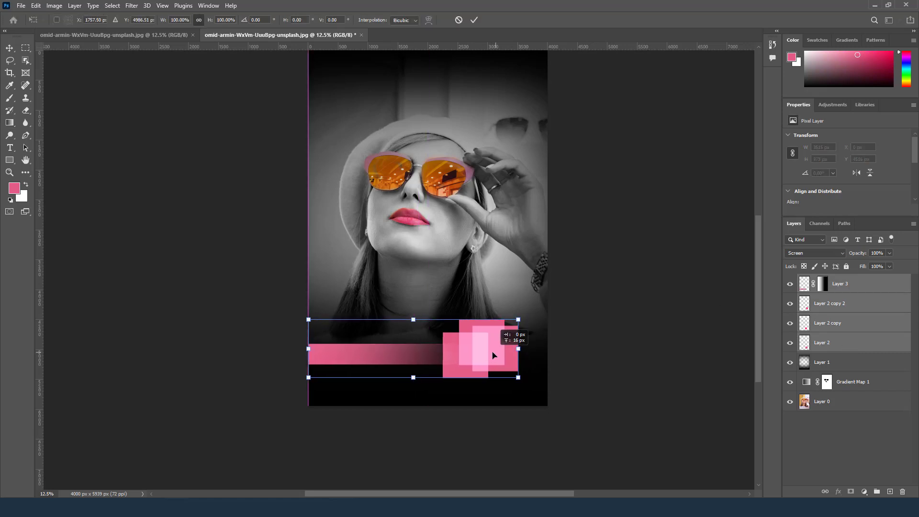
pyautogui.hotkey('shift', 'Down')
pyautogui.hotkey('shift', 'Down')
pyautogui.hotkey('shift', 'Down')
pyautogui.hotkey('shift', 'Down')
pyautogui.hotkey('shift', 'Down')
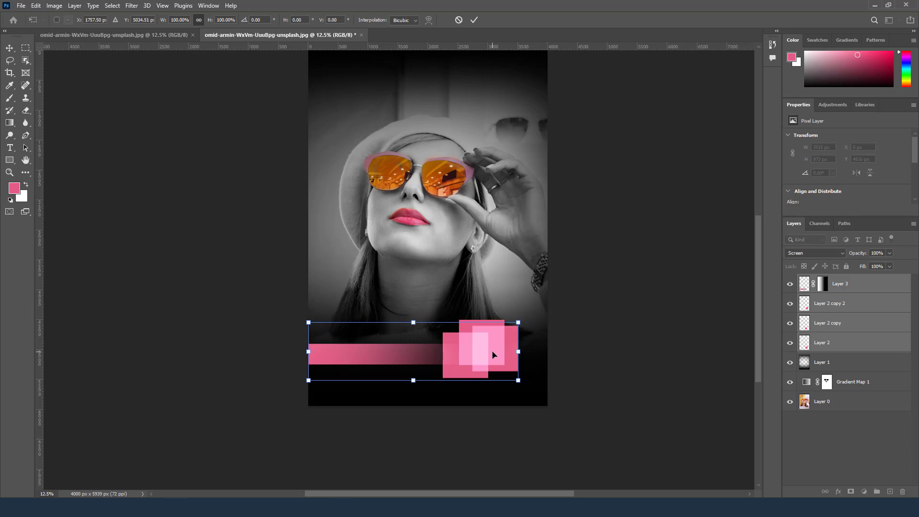
pyautogui.hotkey('shift', 'Down')
pyautogui.hotkey('shift', 'Down')
pyautogui.hotkey('shift', 'Down')
pyautogui.press('Down')
pyautogui.press('Down')
pyautogui.press('Down')
pyautogui.press('Down')
pyautogui.press('Right')
pyautogui.press('Right')
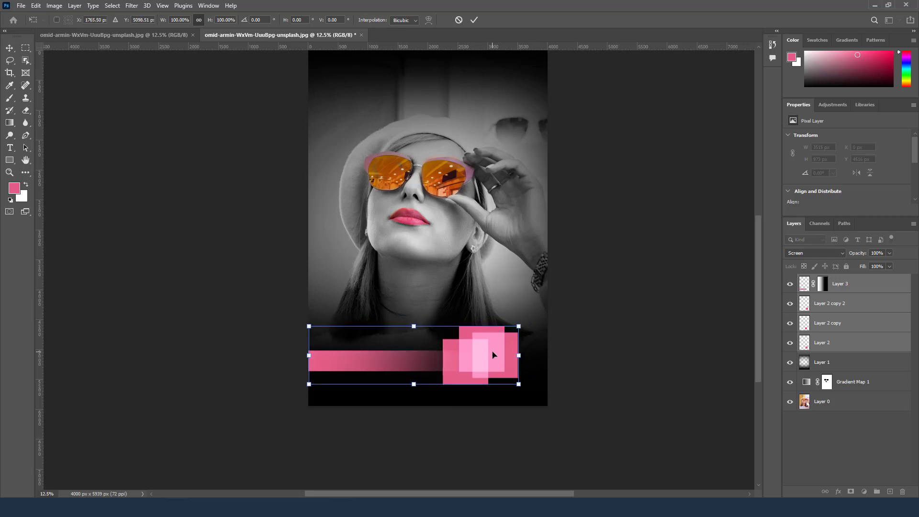
pyautogui.press('Right')
pyautogui.press('Right')
pyautogui.press('Right')
pyautogui.press('Right')
pyautogui.press('Down')
pyautogui.press('Down')
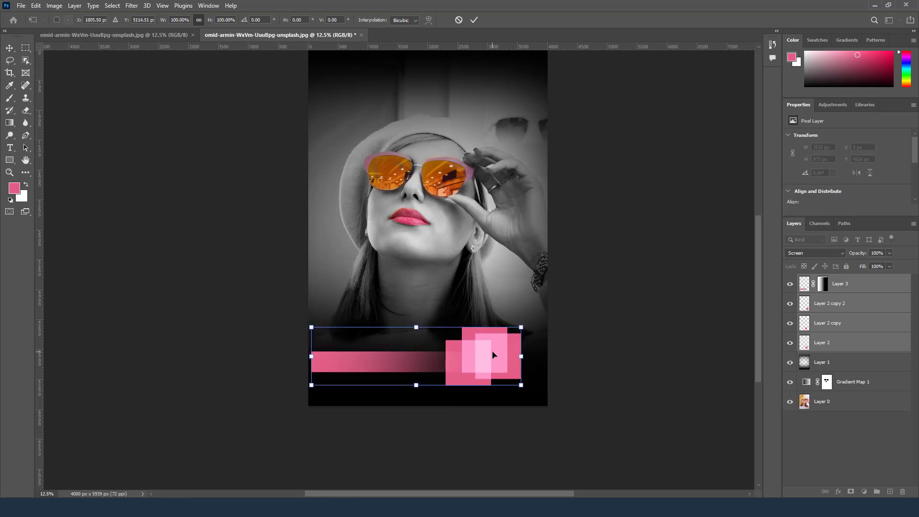
pyautogui.press('Down')
pyautogui.press('Return')
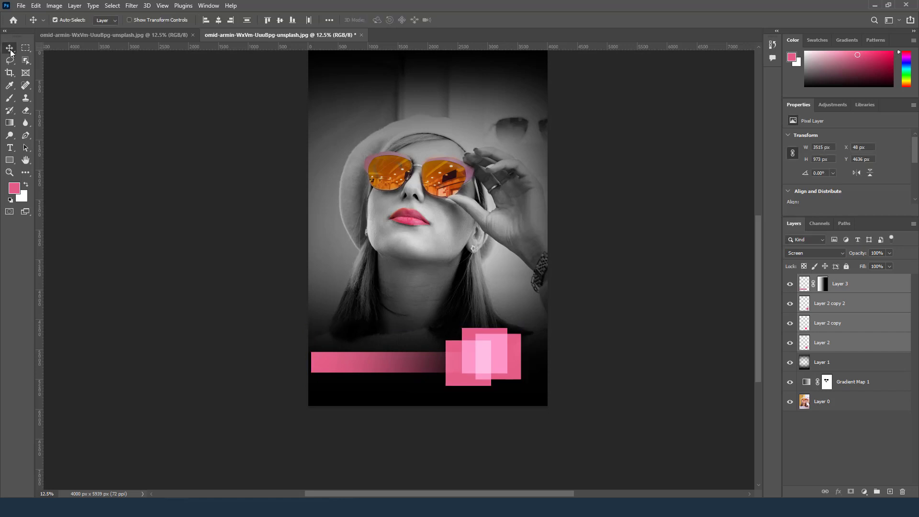
pyautogui.moveTo(433, 364); pyautogui.dragTo(431, 365)
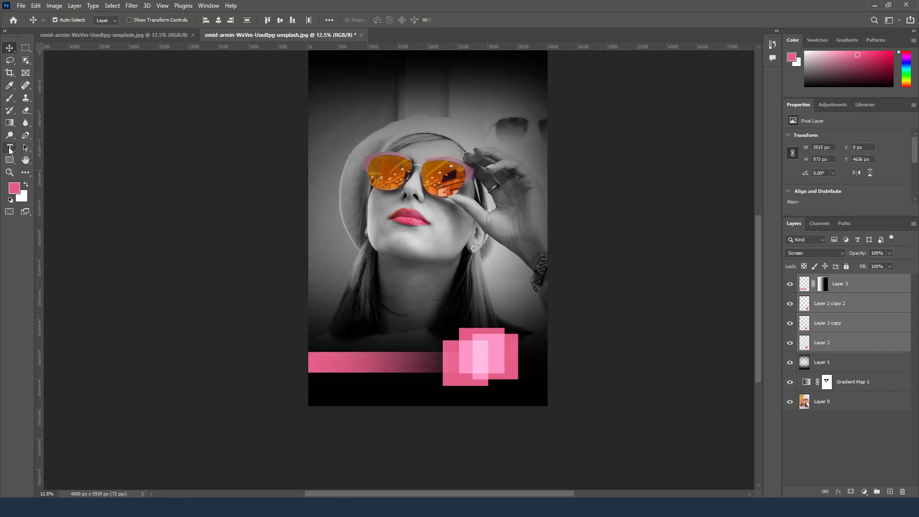
# Add a placeholder text layer above the pink strip and enlarge it greatly.
pyautogui.click(10, 151)
pyautogui.click(49, 148)
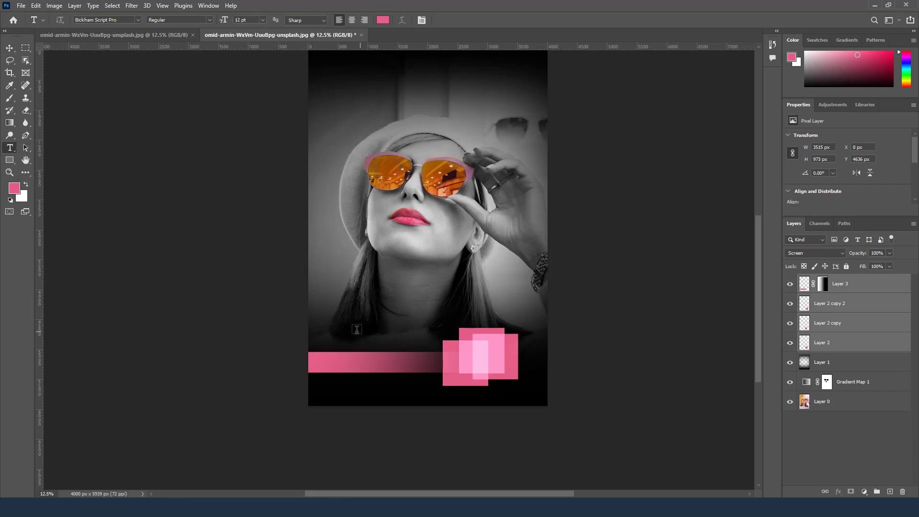
pyautogui.click(358, 330)
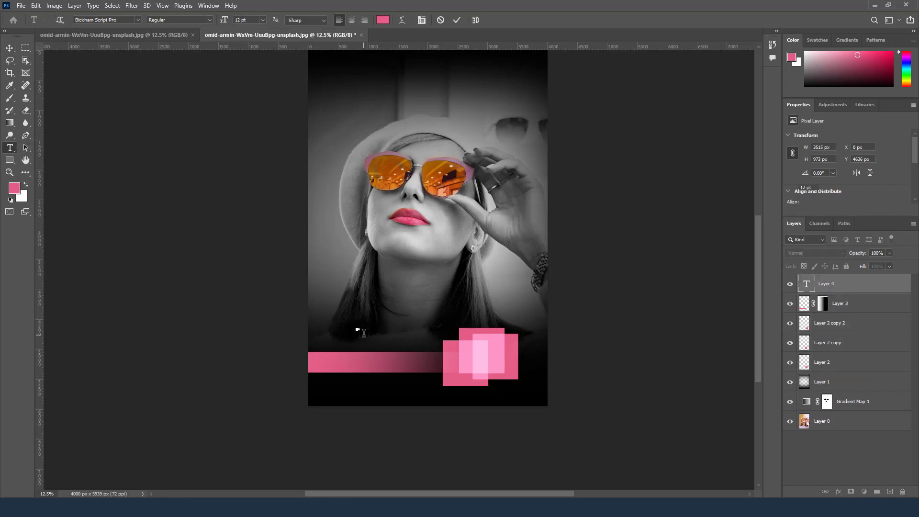
pyautogui.click(457, 20)
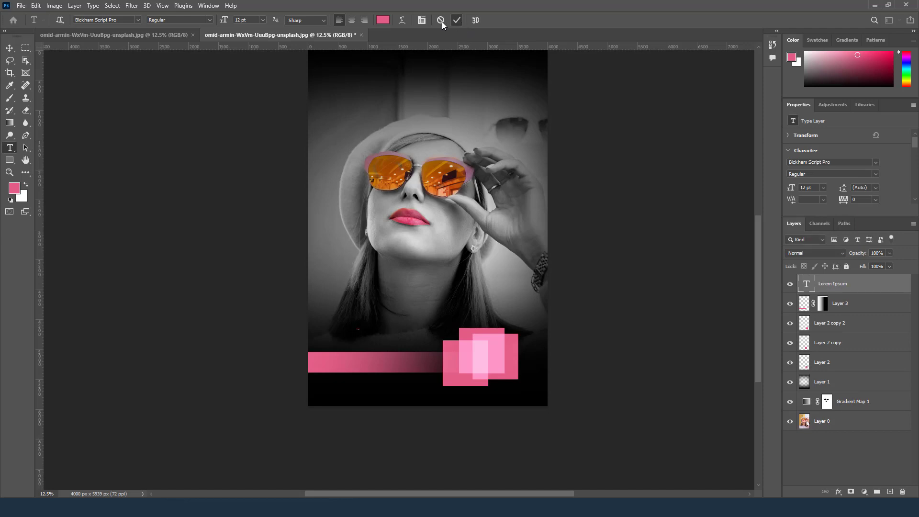
pyautogui.click(9, 49)
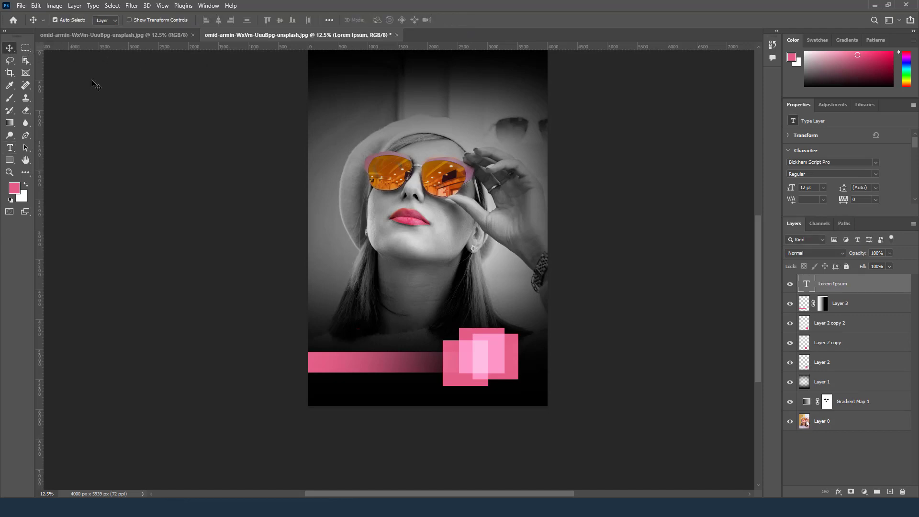
pyautogui.press('ctrl')
pyautogui.hotkey('ctrl', 't')
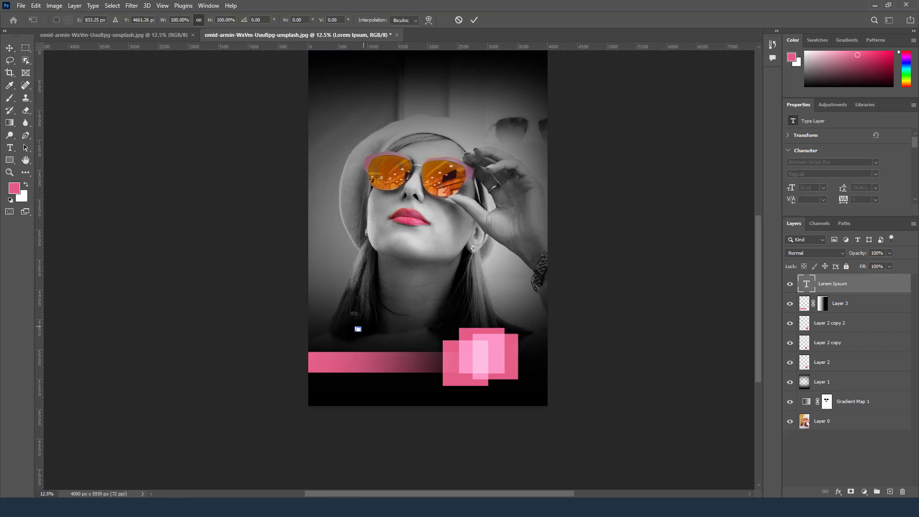
pyautogui.moveTo(379, 344); pyautogui.dragTo(437, 368)
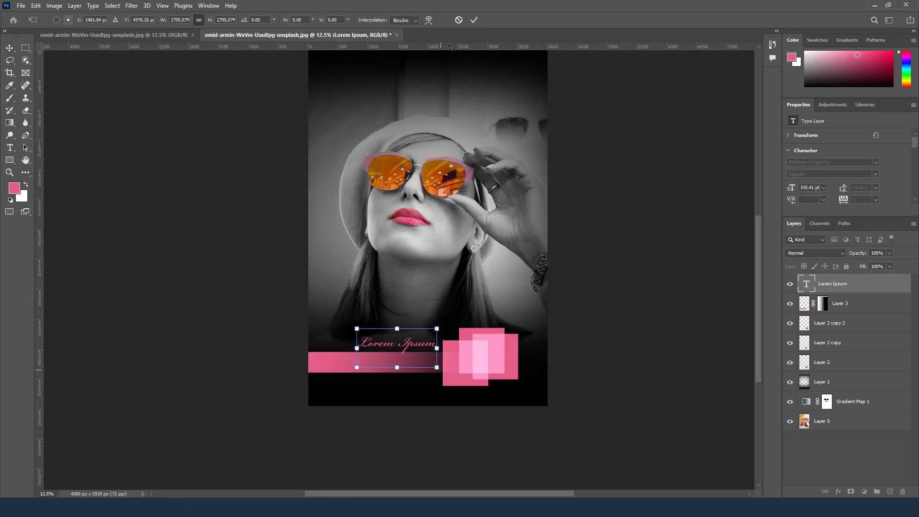
pyautogui.click(474, 19)
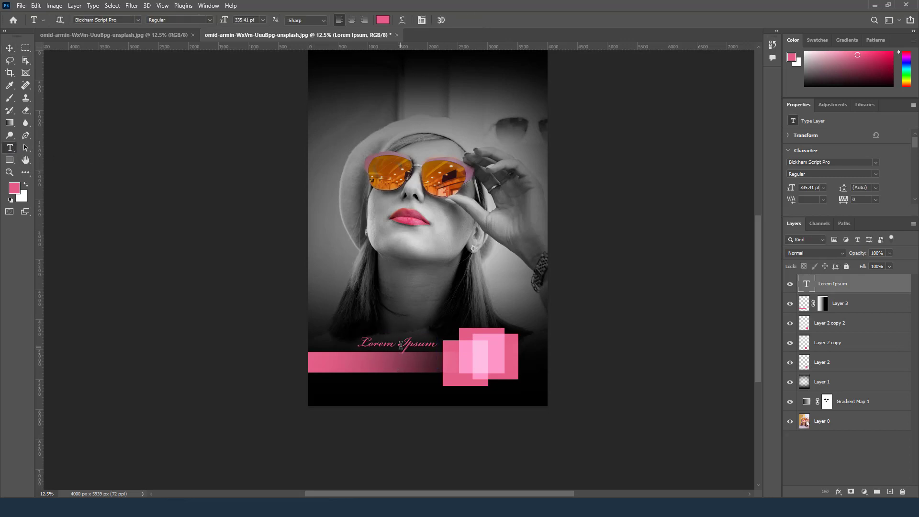
# Retype the text as 'Style' and scale it up to about 258%.
pyautogui.doubleClick(400, 345)
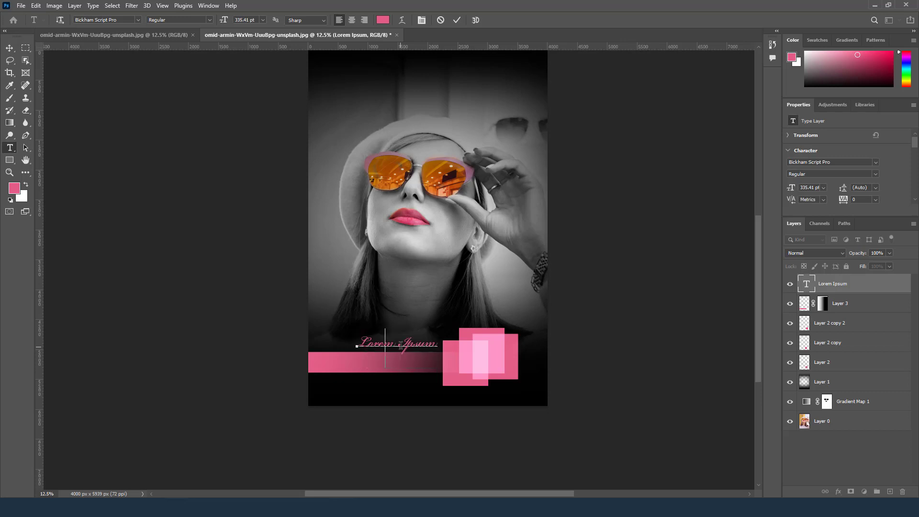
pyautogui.write('Style')
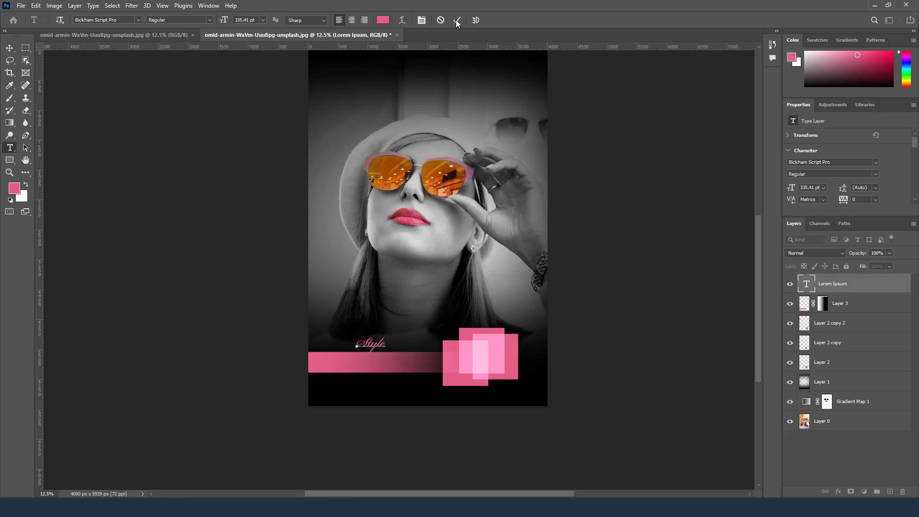
pyautogui.click(10, 48)
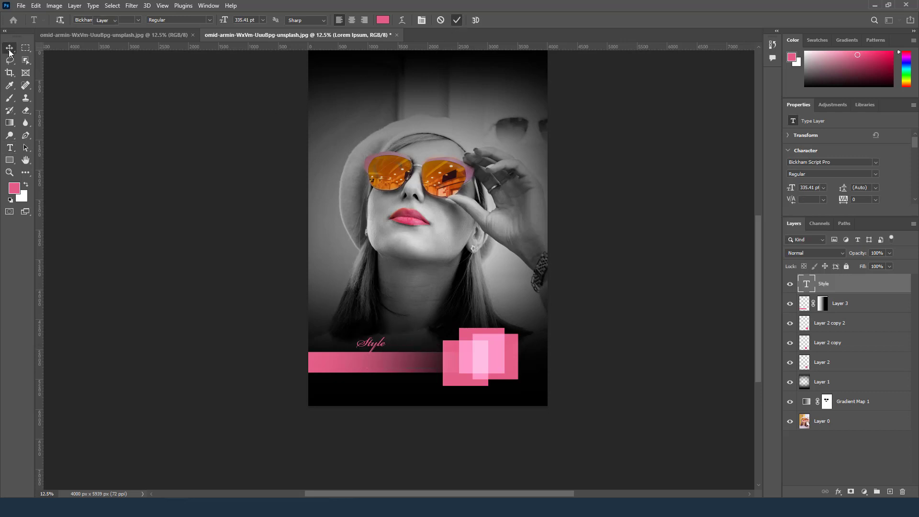
pyautogui.hotkey('ctrl', 't')
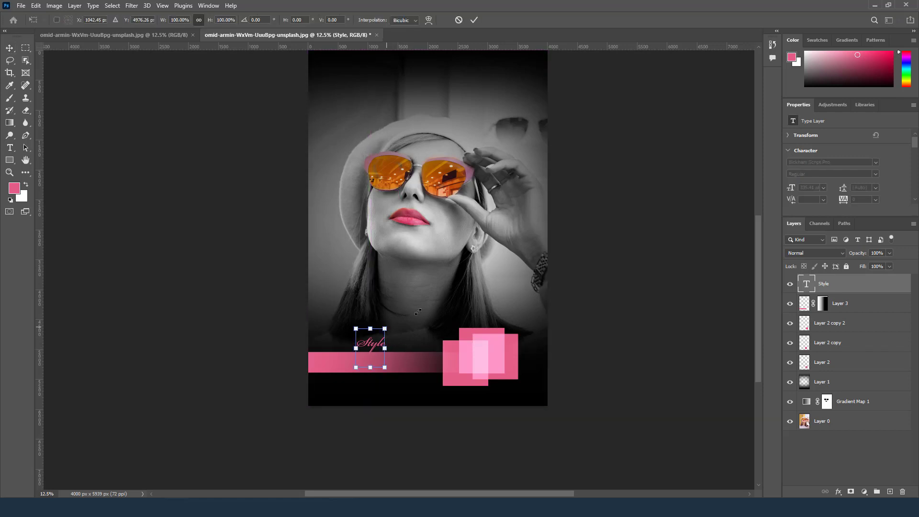
pyautogui.moveTo(384, 329); pyautogui.dragTo(430, 267)
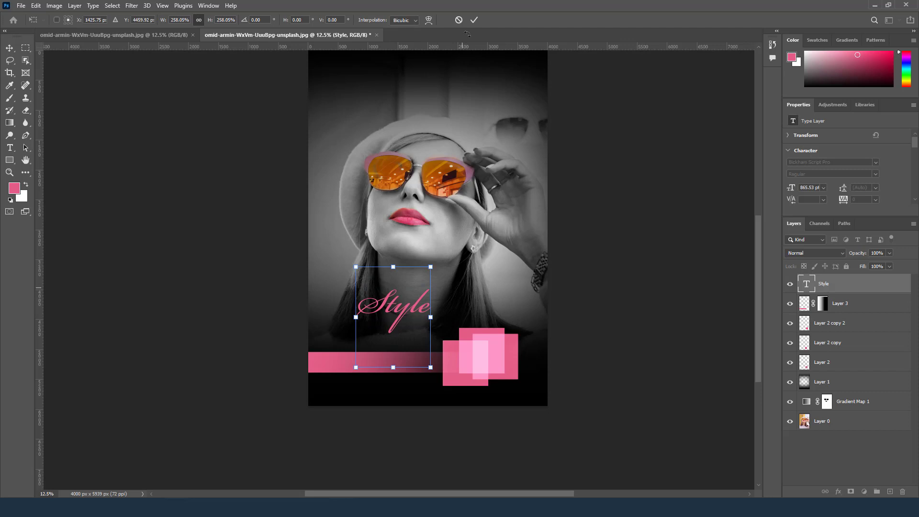
pyautogui.click(473, 21)
pyautogui.click(10, 48)
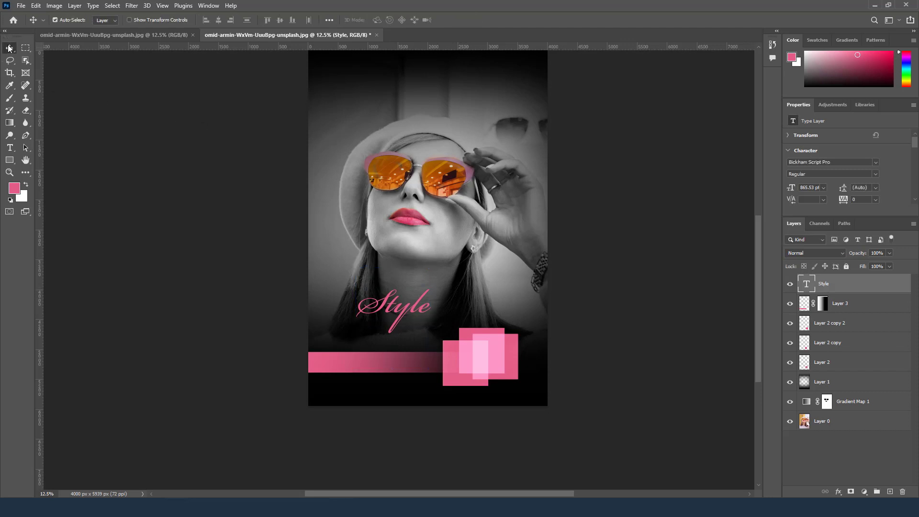
# Place 'Style' on the strip's left end and Alt-drag a copy upward onto the portrait.
pyautogui.moveTo(399, 313); pyautogui.dragTo(366, 340)
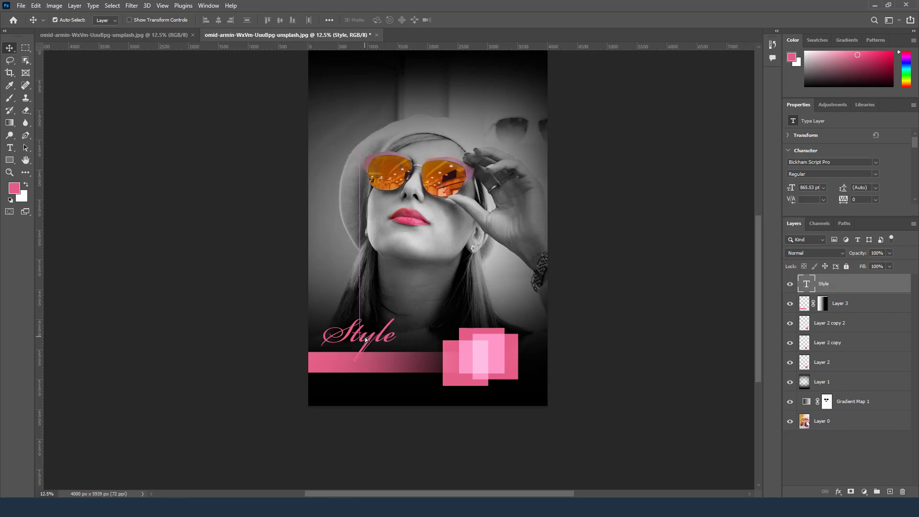
pyautogui.hotkey('shift', 'Right')
pyautogui.hotkey('shift', 'Right')
pyautogui.hotkey('shift', 'Right')
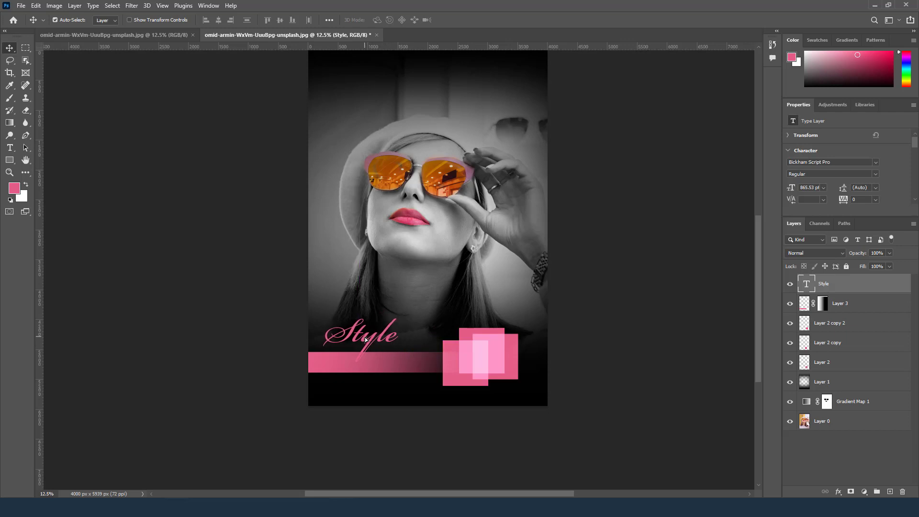
pyautogui.hotkey('shift', 'Right')
pyautogui.hotkey('shift', 'Right')
pyautogui.hotkey('shift', 'Right')
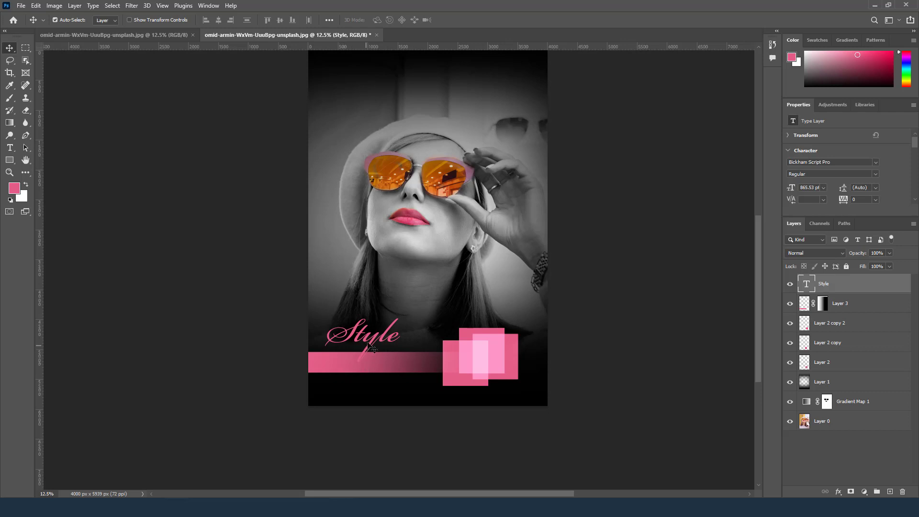
pyautogui.moveTo(368, 344)
pyautogui.mouseDown()
pyautogui.moveTo(381, 260)
pyautogui.moveTo(374, 256)
pyautogui.mouseUp()
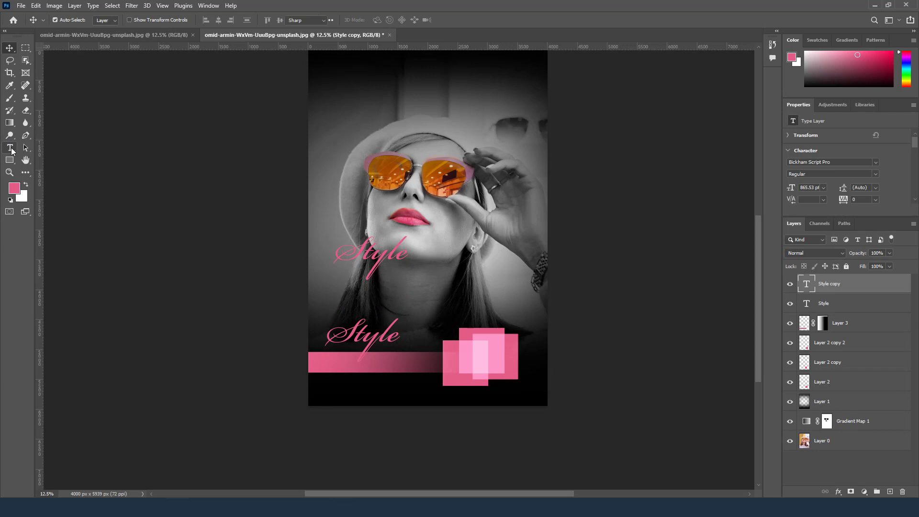
# Replace the upper Style copy's word with '2030'.
pyautogui.click(10, 147)
pyautogui.click(374, 250)
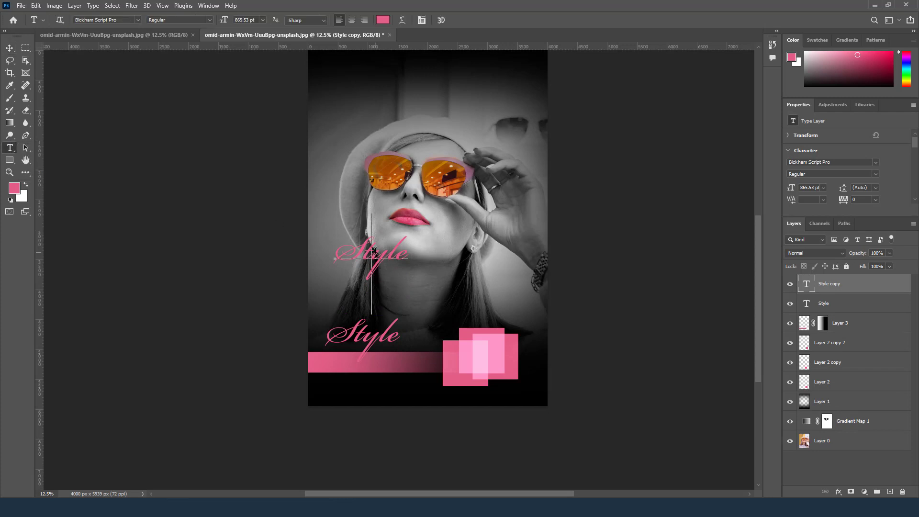
pyautogui.doubleClick(375, 250)
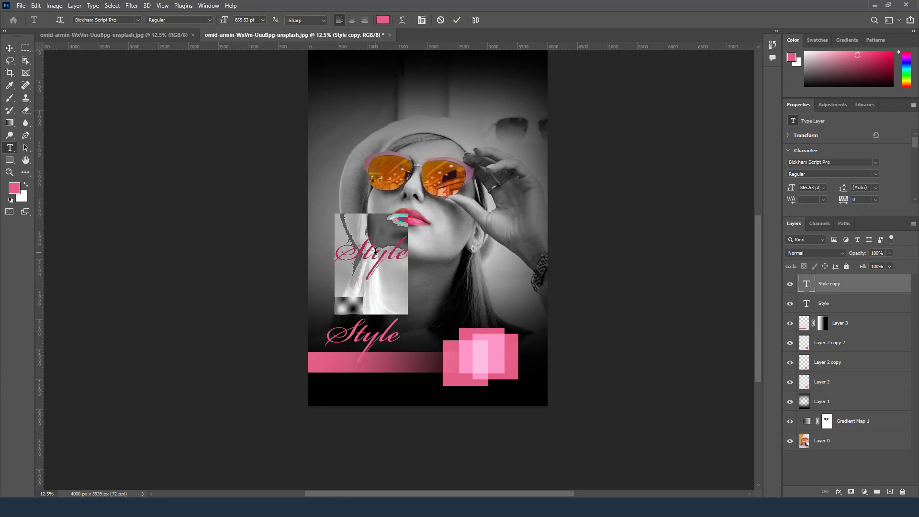
pyautogui.write('2')
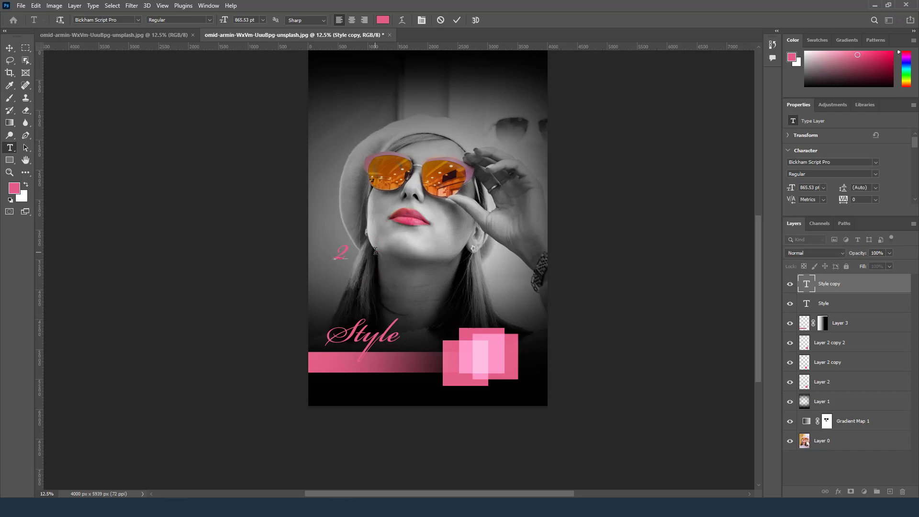
pyautogui.write('0')
pyautogui.write('30')
pyautogui.click(457, 20)
# Set the 2030 text's font to Saira Bold.
pyautogui.click(115, 21)
pyautogui.write('sa')
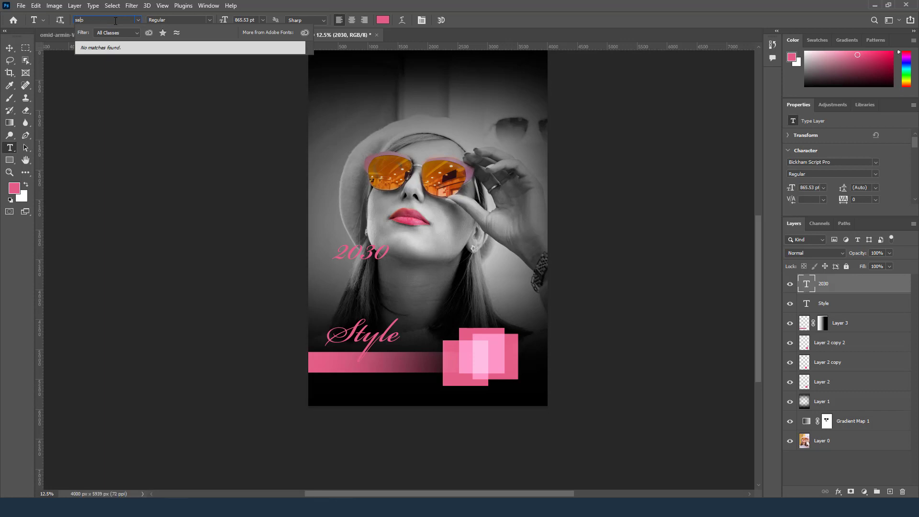
pyautogui.write('b')
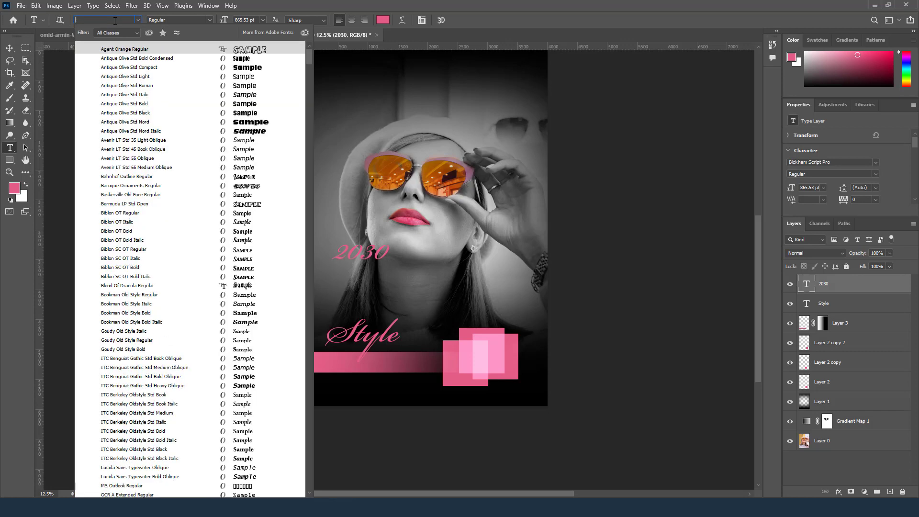
pyautogui.press('BackSpace')
pyautogui.write('saira')
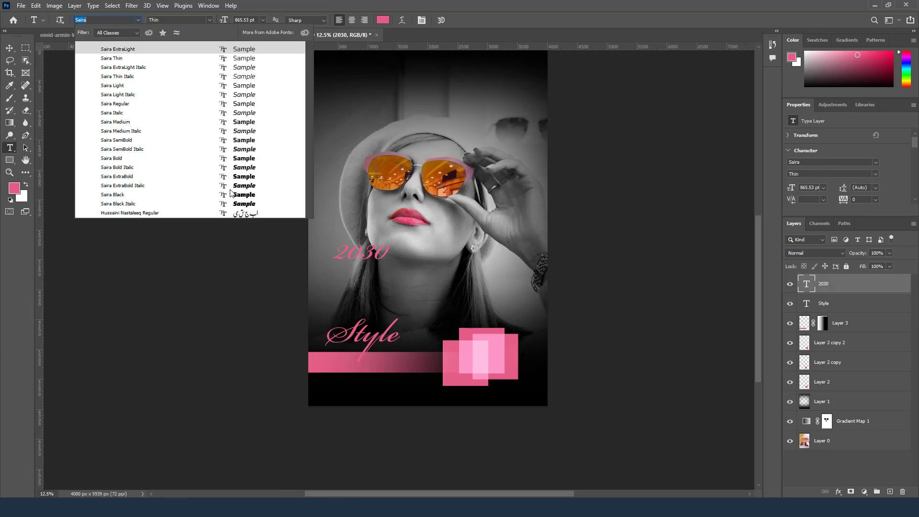
pyautogui.press('Down')
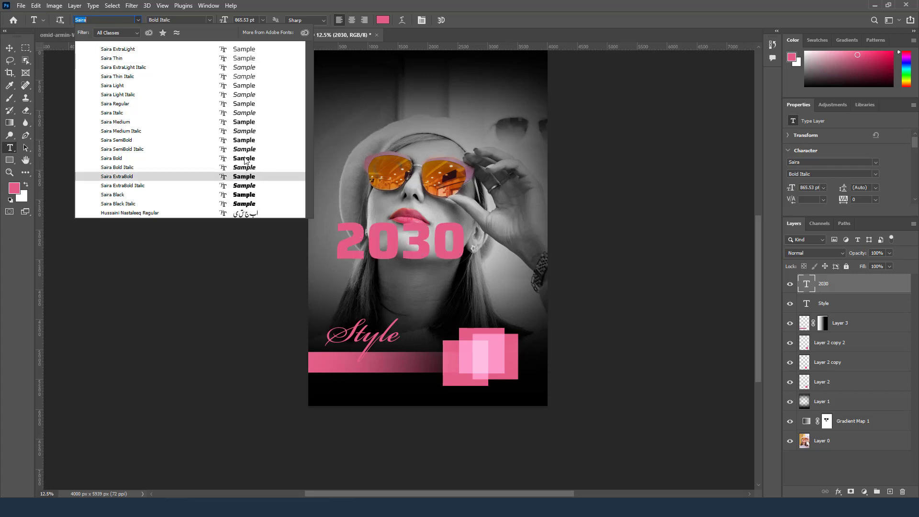
pyautogui.press('Up')
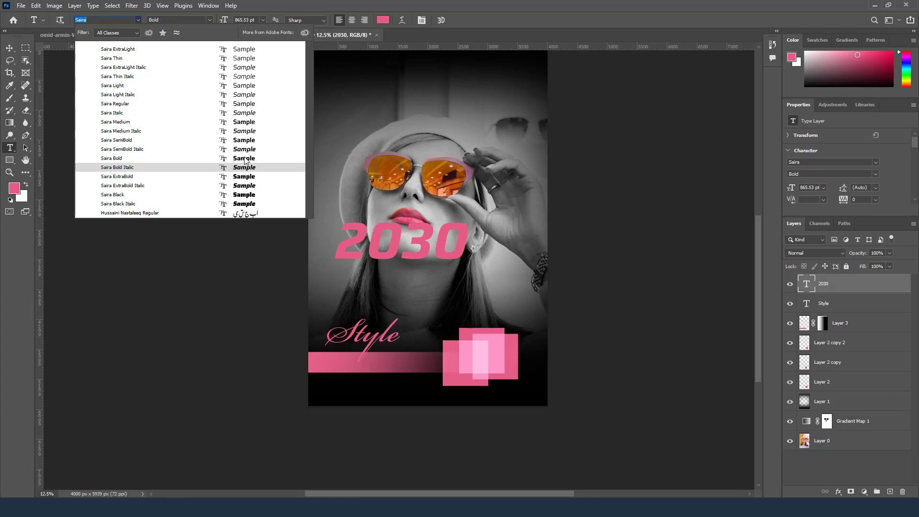
pyautogui.click(243, 159)
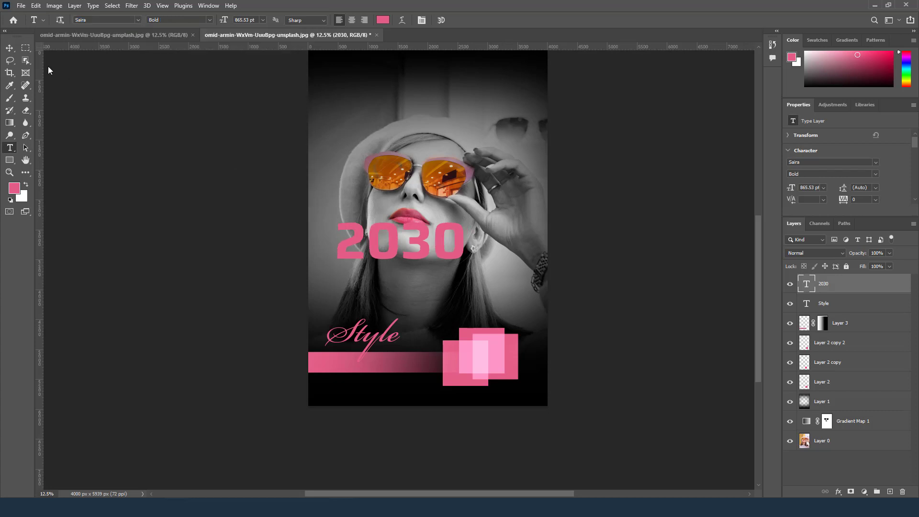
pyautogui.click(9, 48)
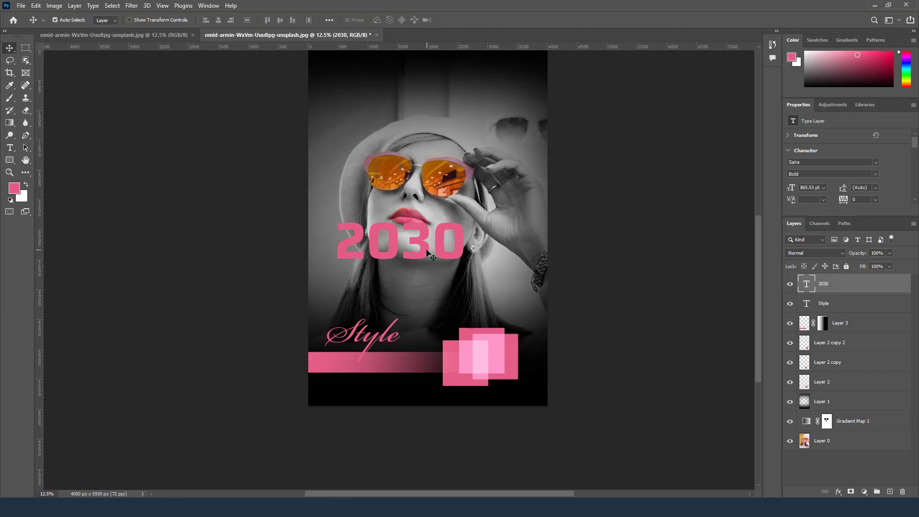
# Shrink the 2030 text slightly and change its colour to white (ffffff).
pyautogui.hotkey('ctrl', 't')
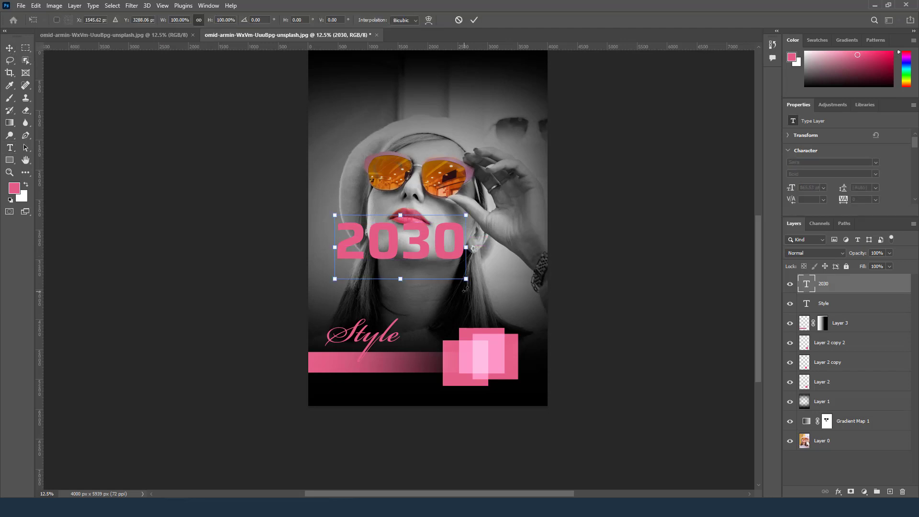
pyautogui.moveTo(465, 278); pyautogui.dragTo(382, 232)
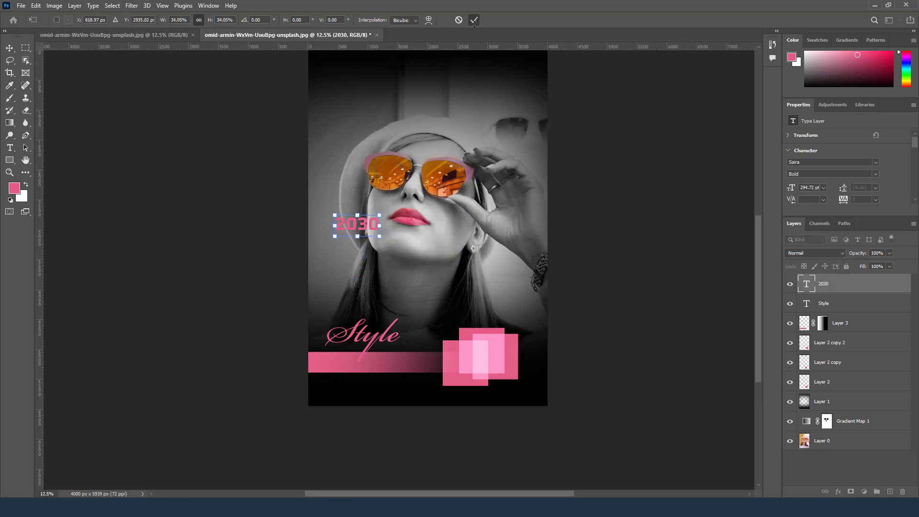
pyautogui.click(473, 20)
pyautogui.click(10, 148)
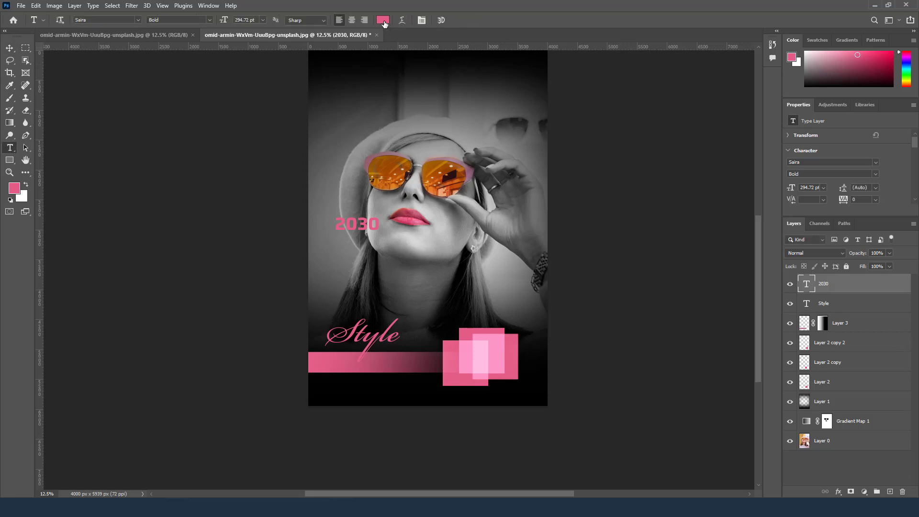
pyautogui.click(383, 20)
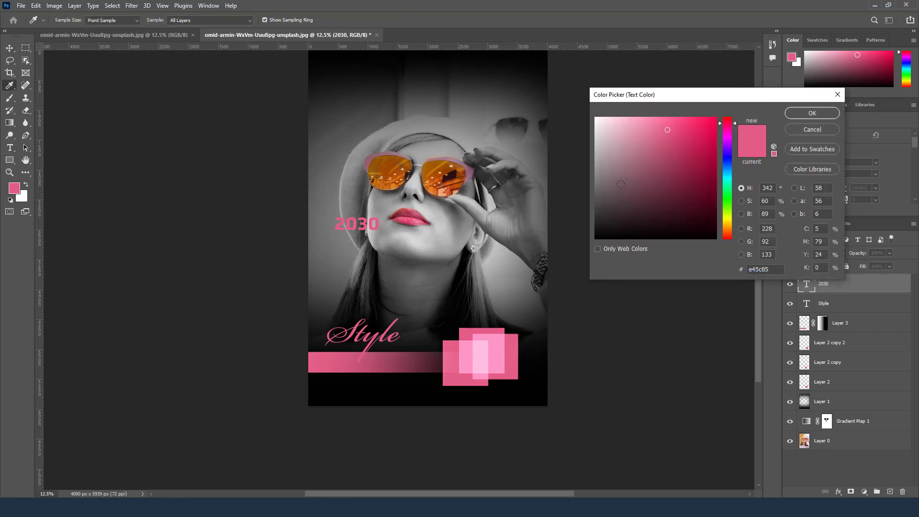
pyautogui.click(595, 118)
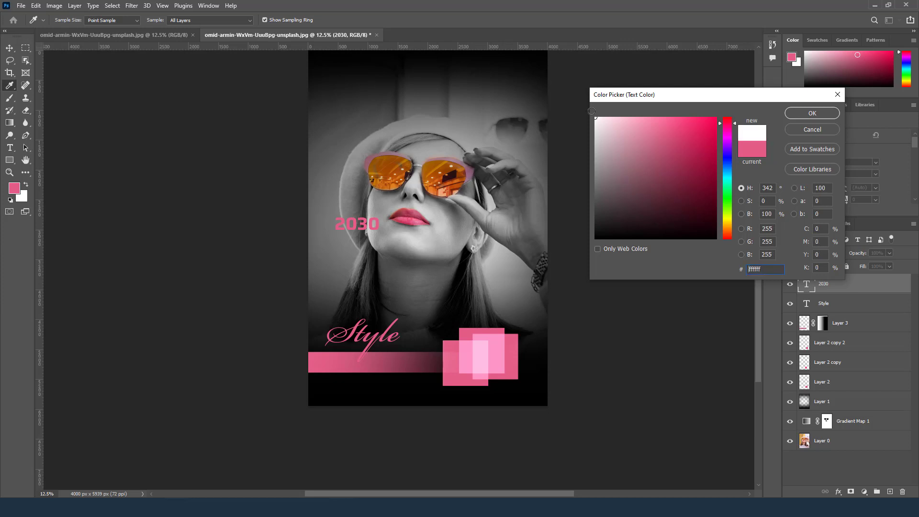
pyautogui.click(800, 112)
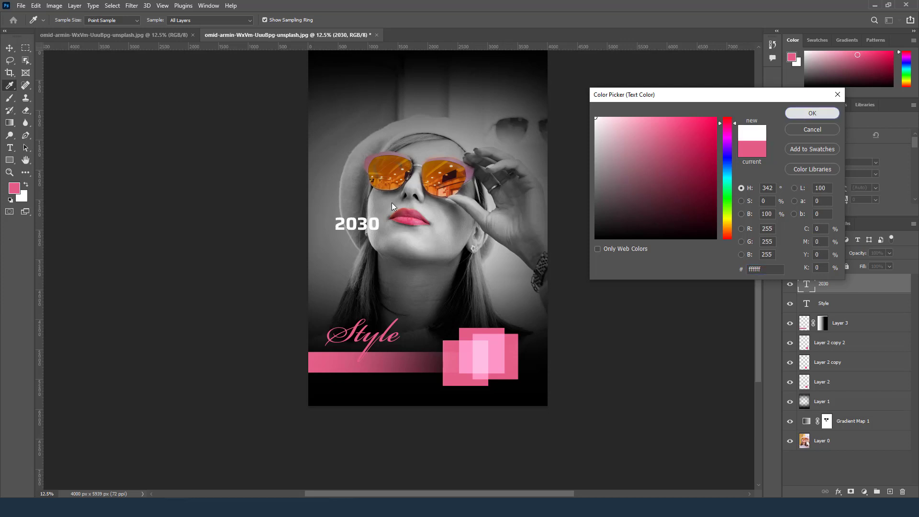
pyautogui.click(10, 49)
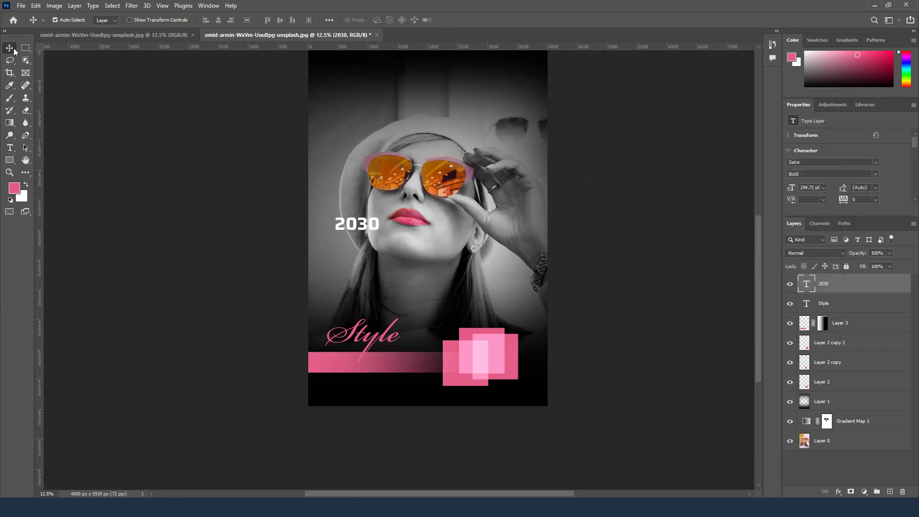
# Drag 2030 onto the pink strip, scale Style to about 66%, and set it just above 2030.
pyautogui.moveTo(365, 225)
pyautogui.mouseDown()
pyautogui.moveTo(361, 365)
pyautogui.moveTo(347, 340)
pyautogui.mouseUp()
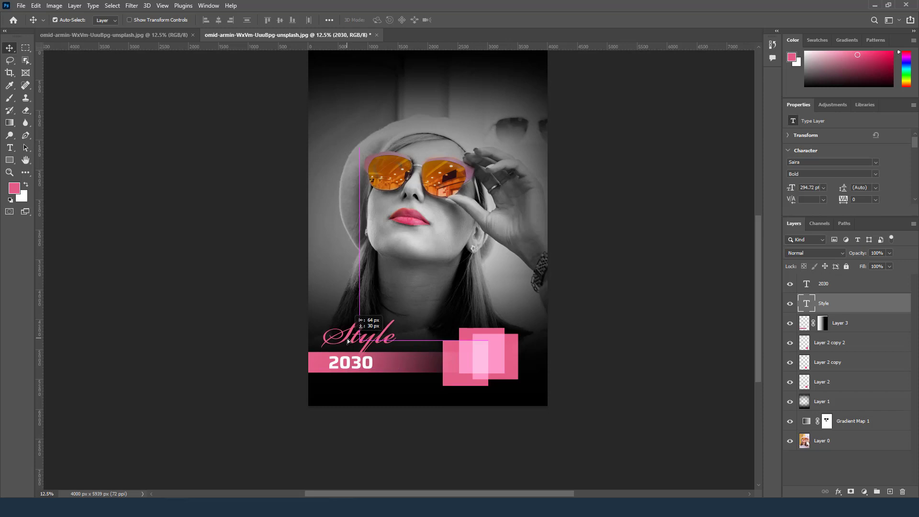
pyautogui.hotkey('ctrl', 't')
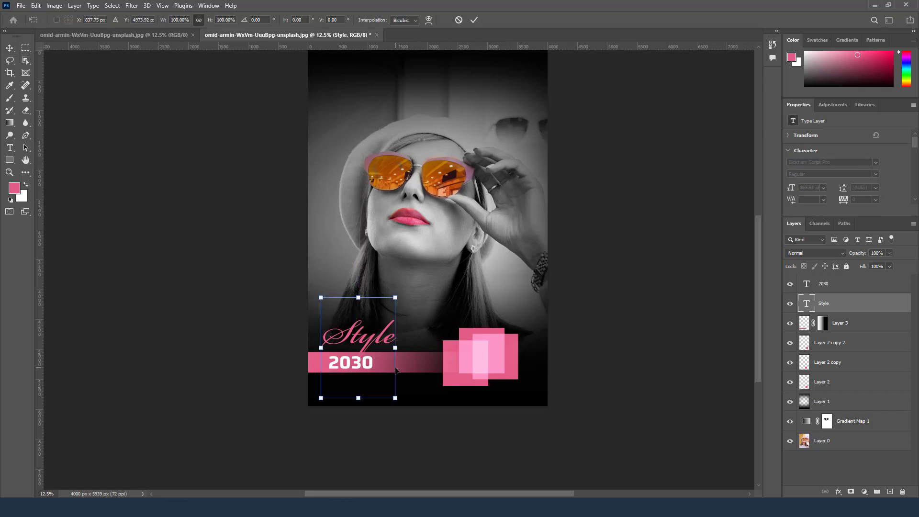
pyautogui.moveTo(395, 398); pyautogui.dragTo(367, 362)
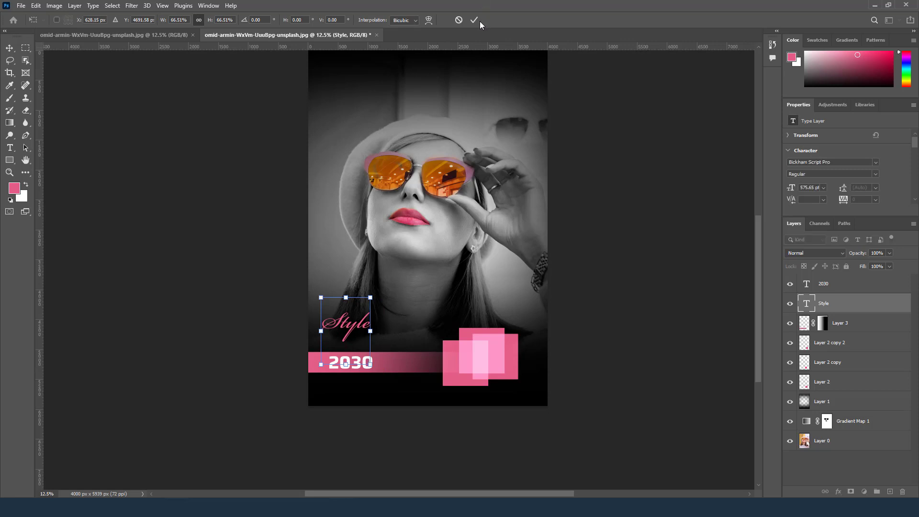
pyautogui.press('Return')
pyautogui.press('v')
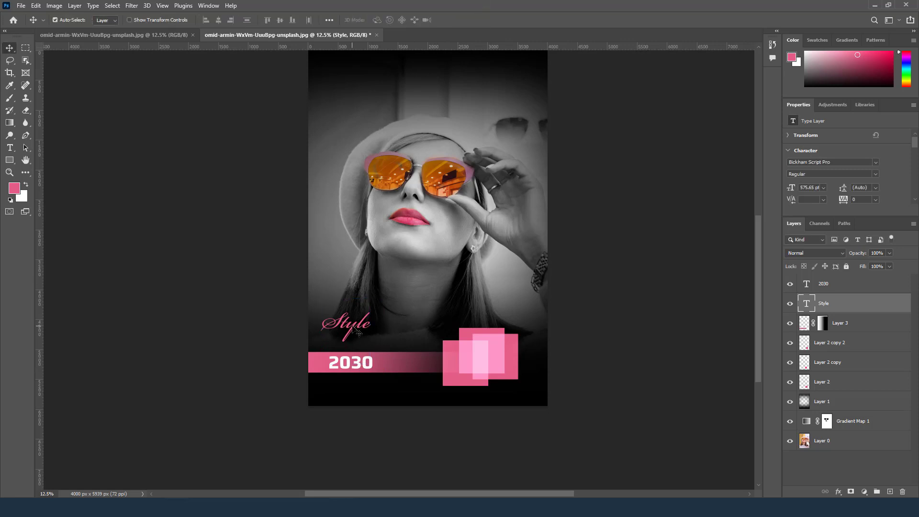
pyautogui.moveTo(356, 329); pyautogui.dragTo(360, 341)
pyautogui.click(141, 35)
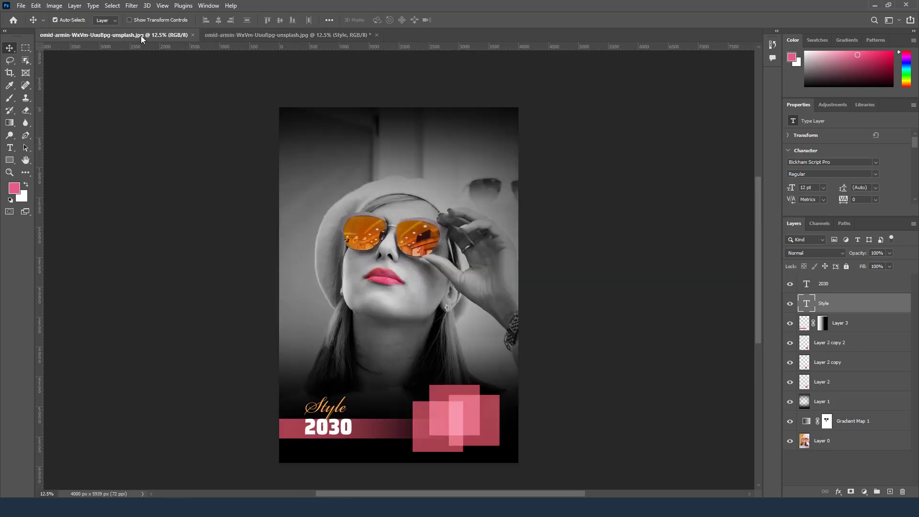
pyautogui.click(284, 35)
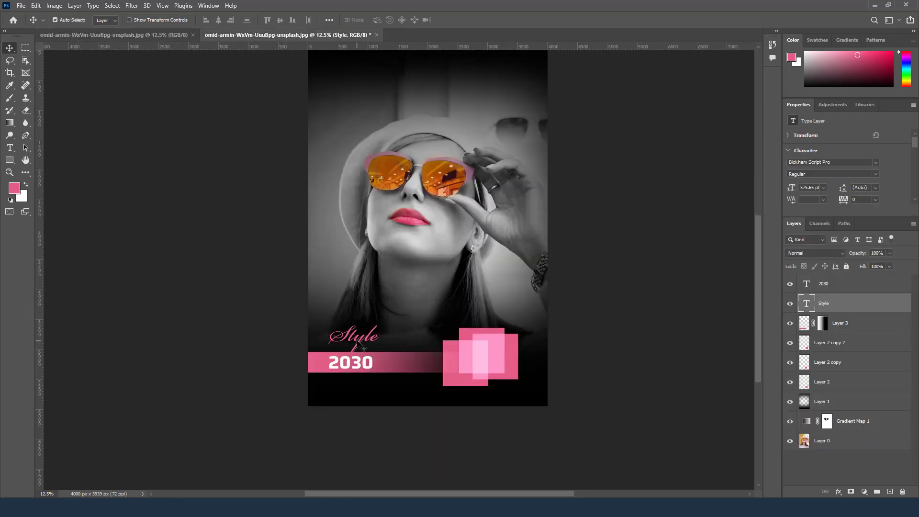
pyautogui.moveTo(358, 342); pyautogui.dragTo(358, 343)
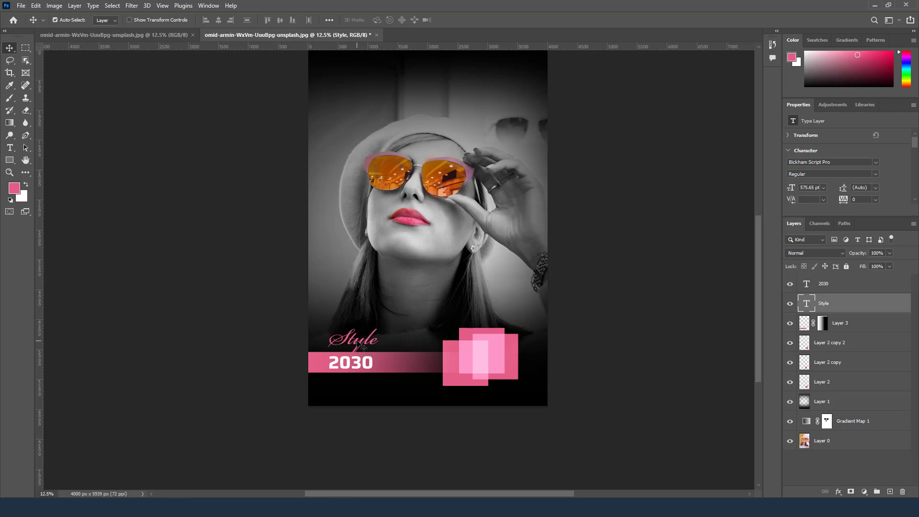
# Colour the Style text orange (#df8827) sampled from the sunglasses.
pyautogui.press('t')
pyautogui.click(360, 339)
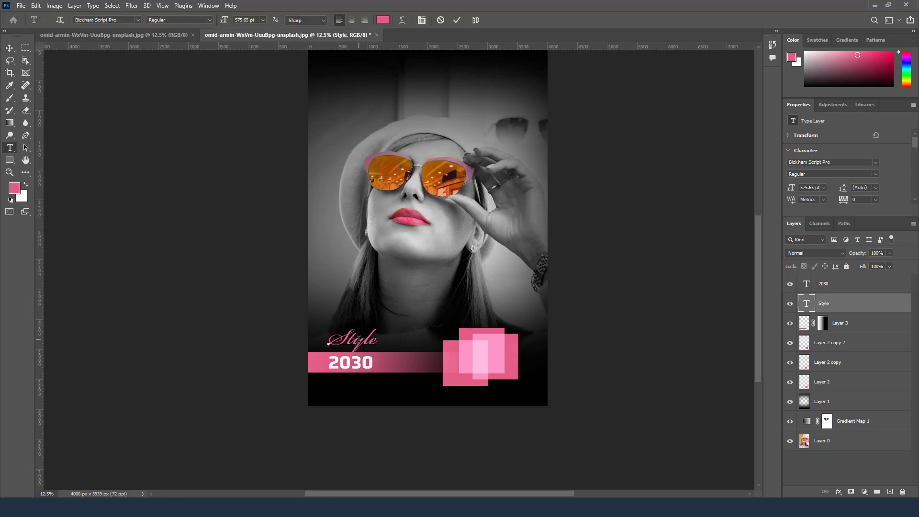
pyautogui.doubleClick(359, 339)
pyautogui.click(382, 20)
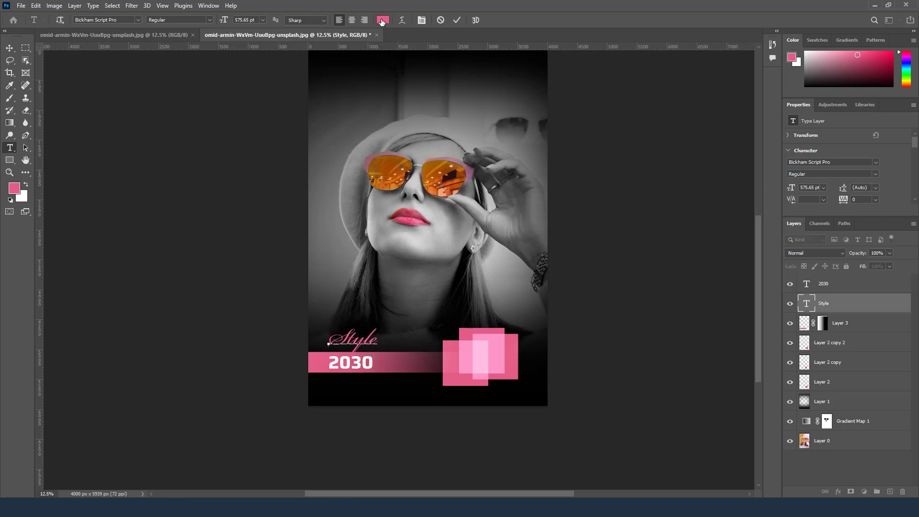
pyautogui.click(400, 159)
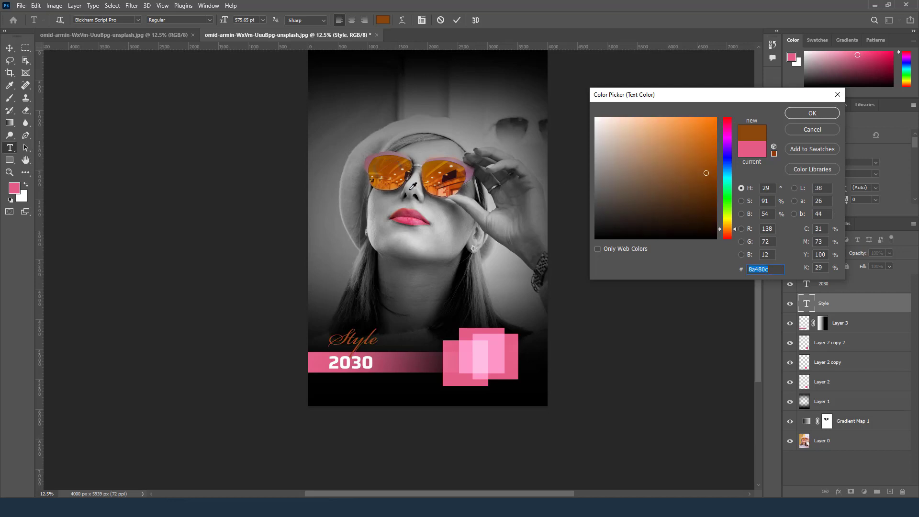
pyautogui.click(397, 184)
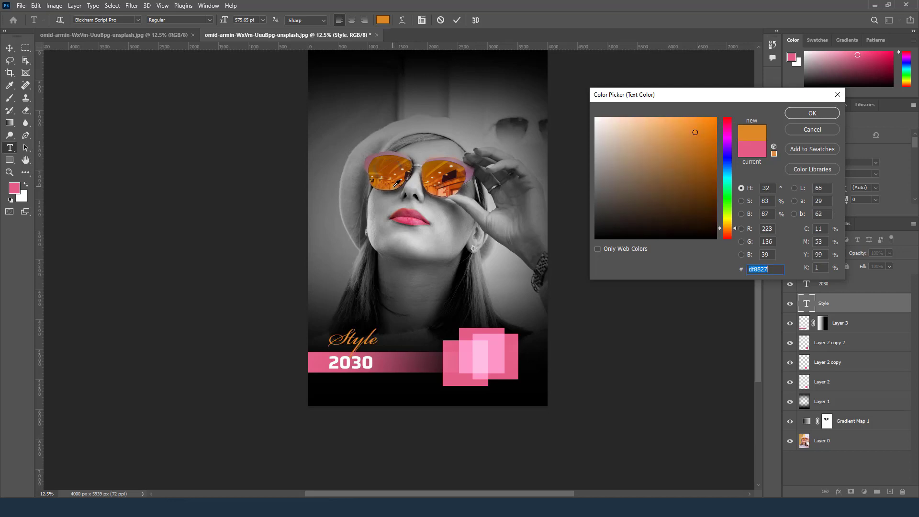
pyautogui.click(820, 114)
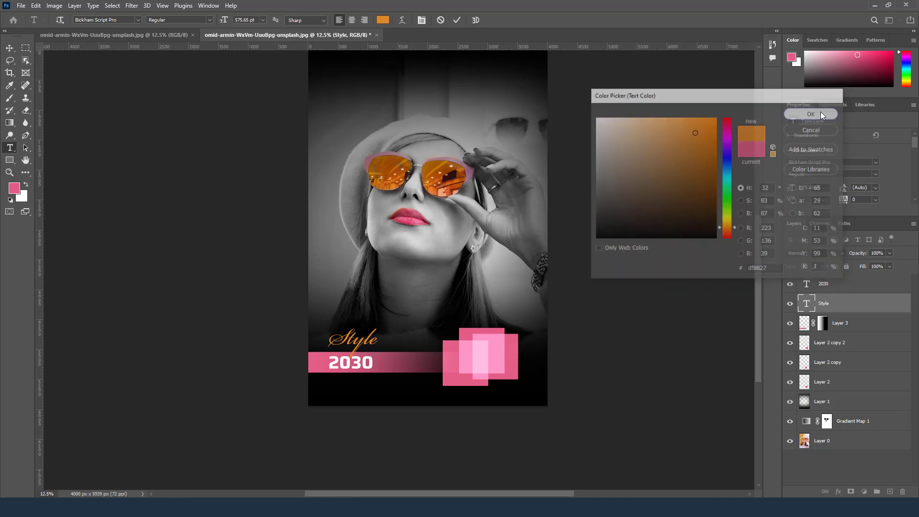
pyautogui.click(458, 20)
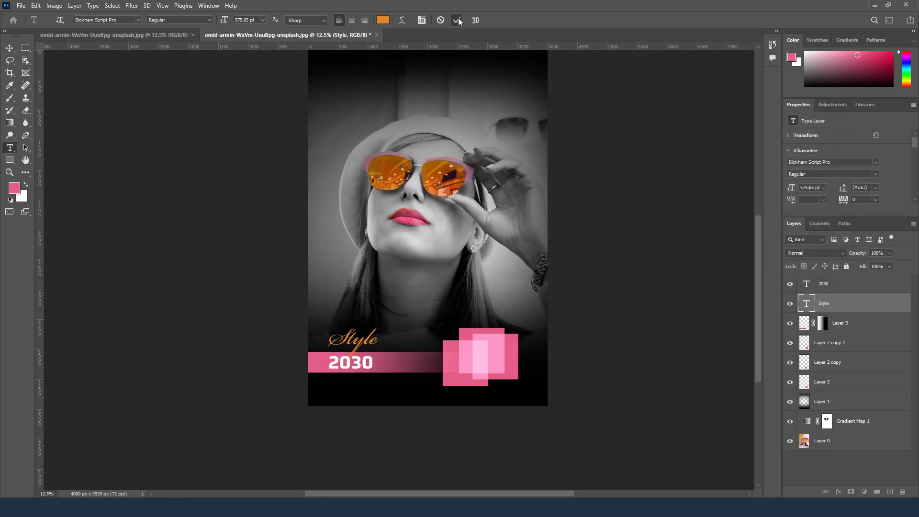
pyautogui.click(10, 48)
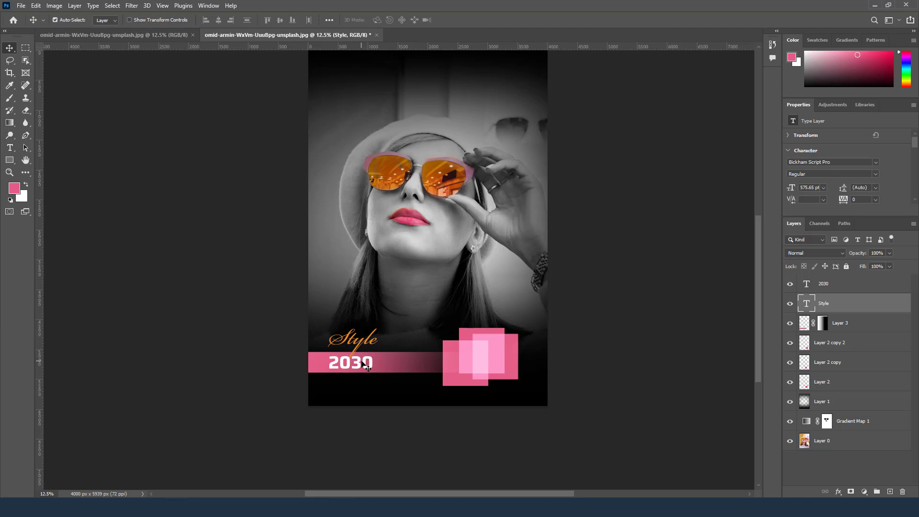
pyautogui.click(366, 366)
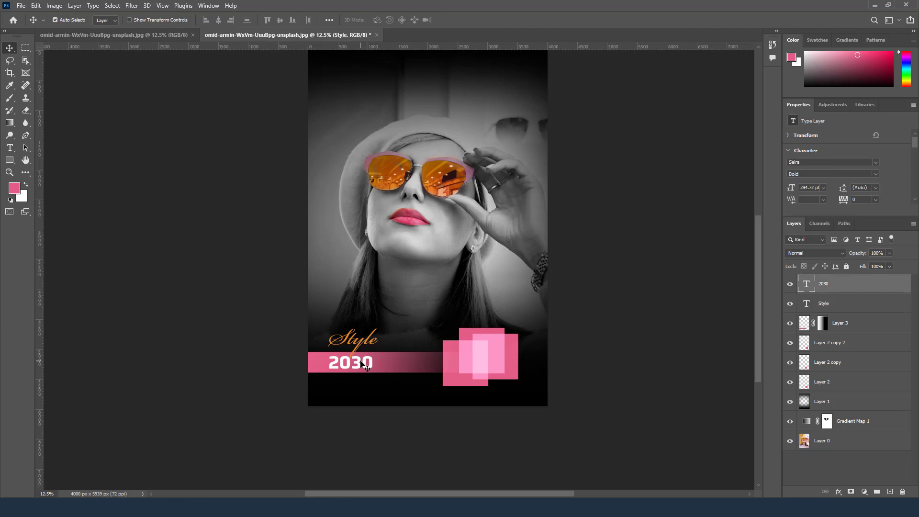
# Nudge '2030' slightly up, then export the poster as a 4000 × 5939 px, quality-6 JPG to Music.
pyautogui.moveTo(366, 368); pyautogui.dragTo(366, 367)
pyautogui.scroll(1, 367, 367)
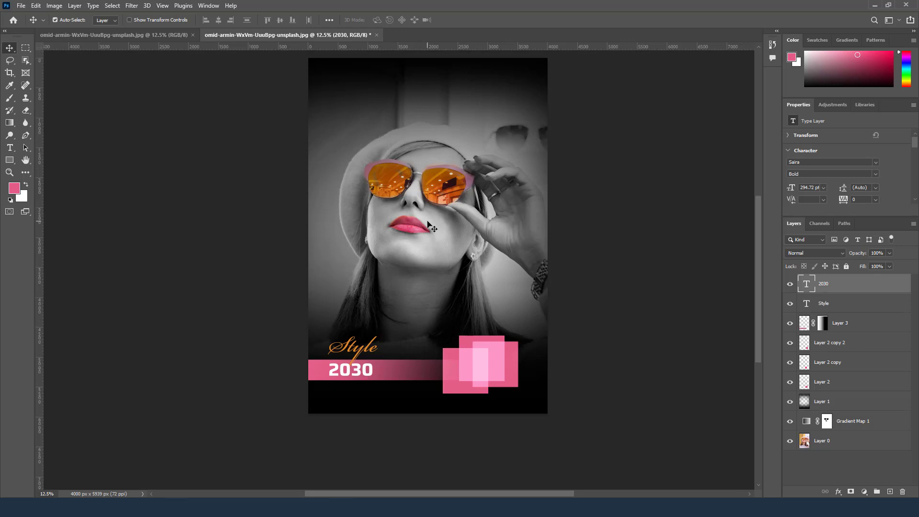
pyautogui.click(21, 7)
pyautogui.moveTo(72, 154)
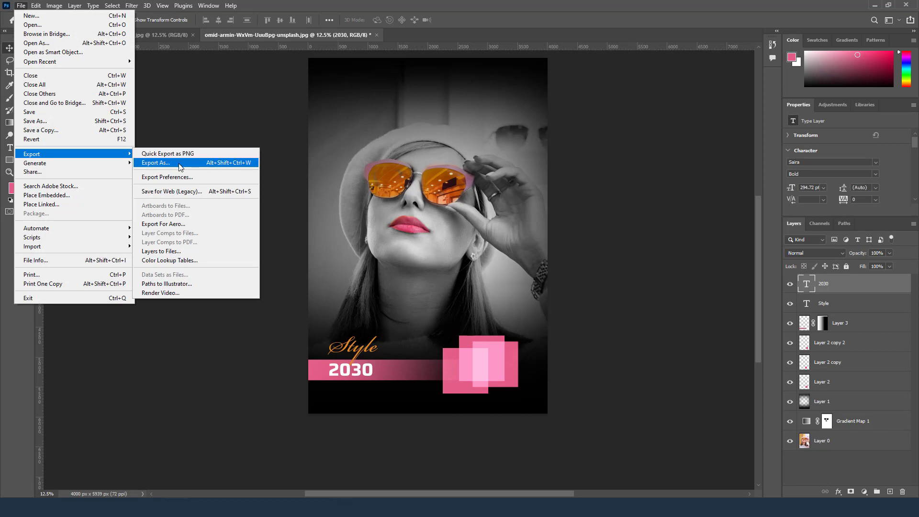
pyautogui.click(182, 163)
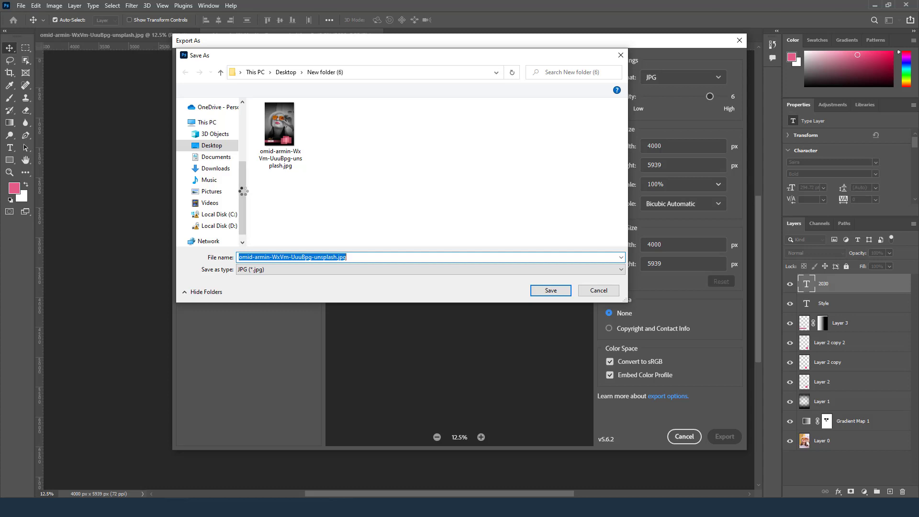
pyautogui.click(210, 180)
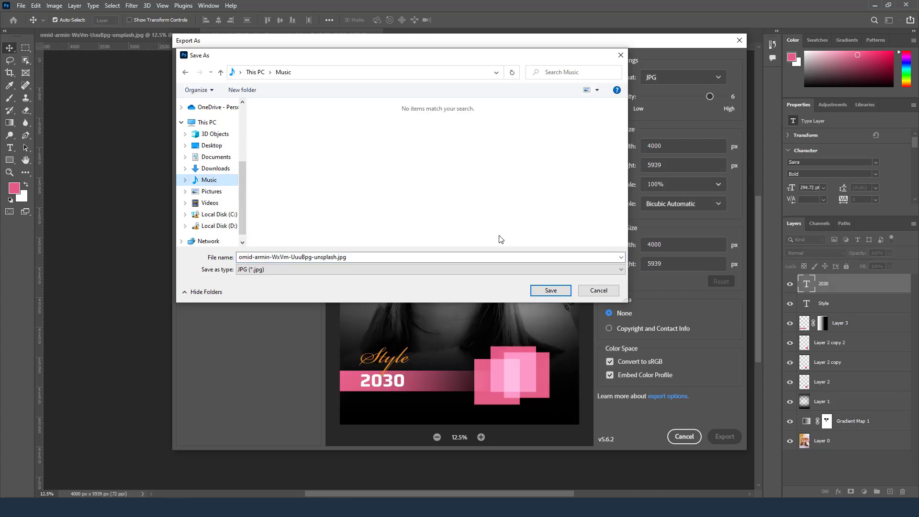
pyautogui.click(550, 290)
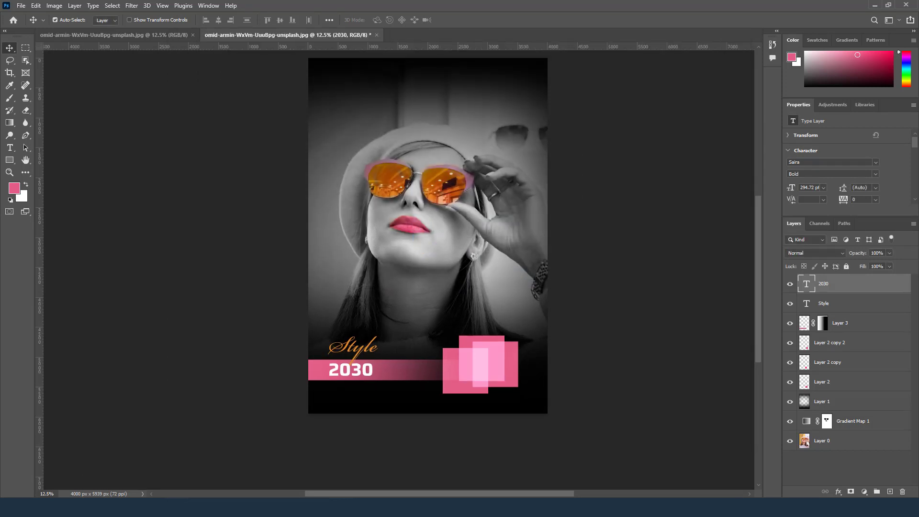
# In File Explorer's Music folder, open the exported 1.86 MB poster JPG for viewing.
pyautogui.click(256, 462)
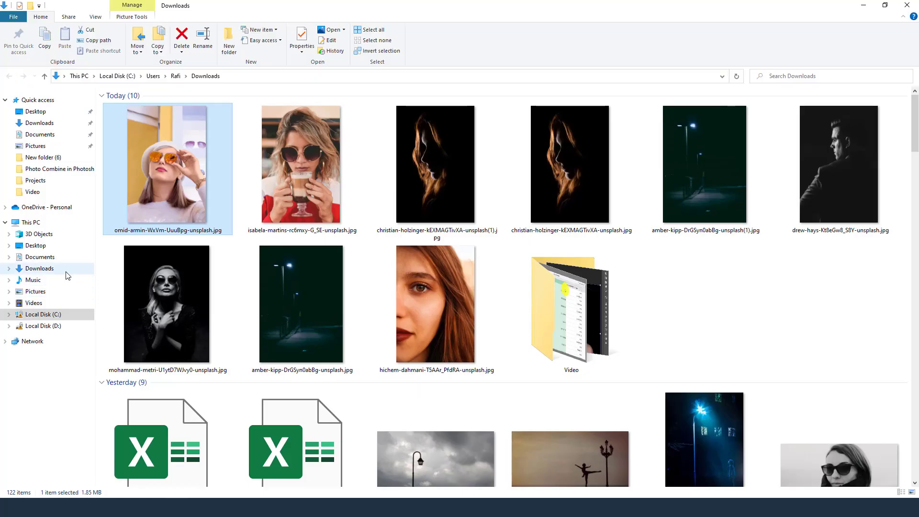
pyautogui.click(46, 280)
pyautogui.hotkey('ctrl', 'v')
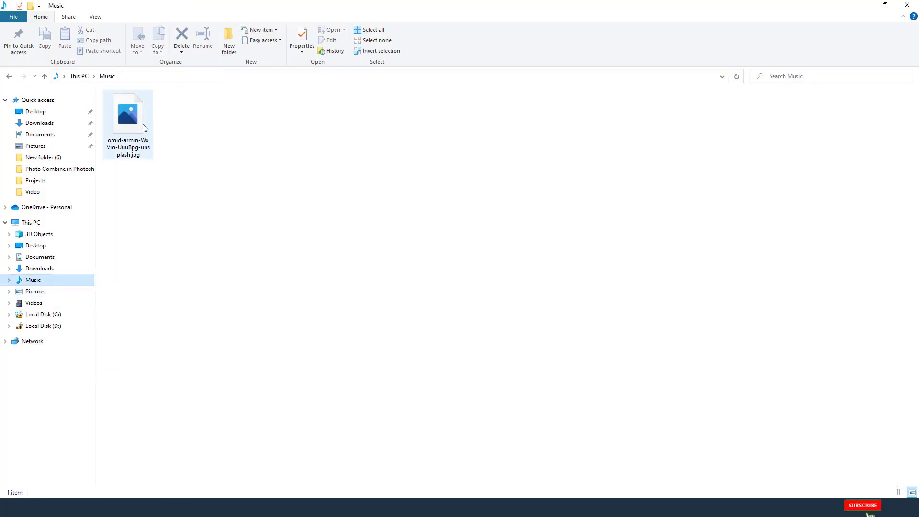
pyautogui.click(143, 119)
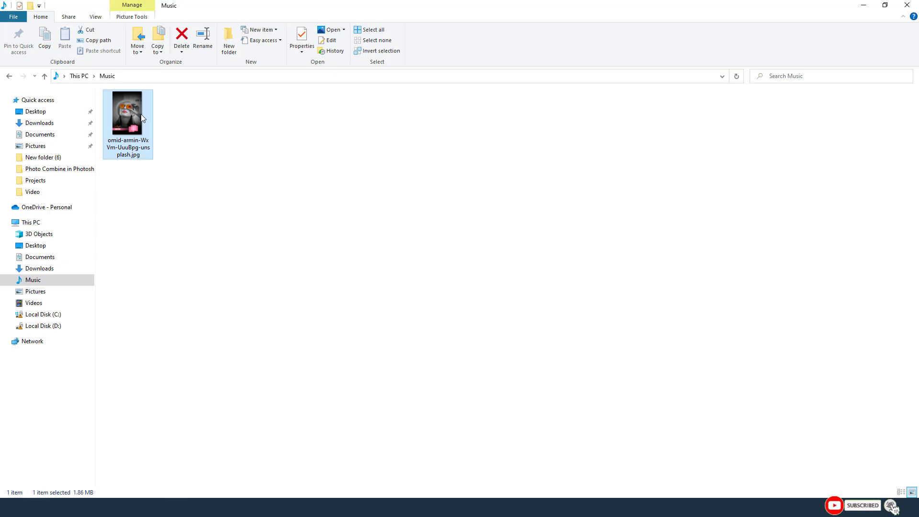
pyautogui.doubleClick(142, 118)
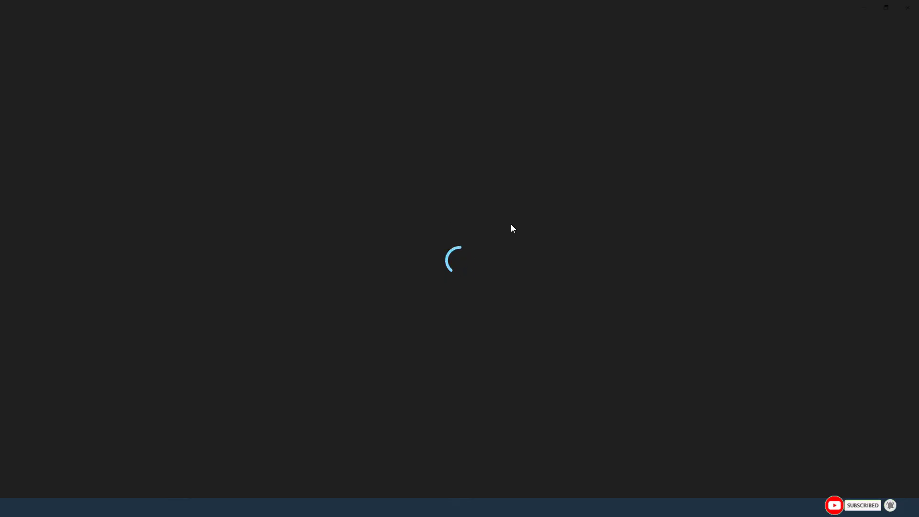